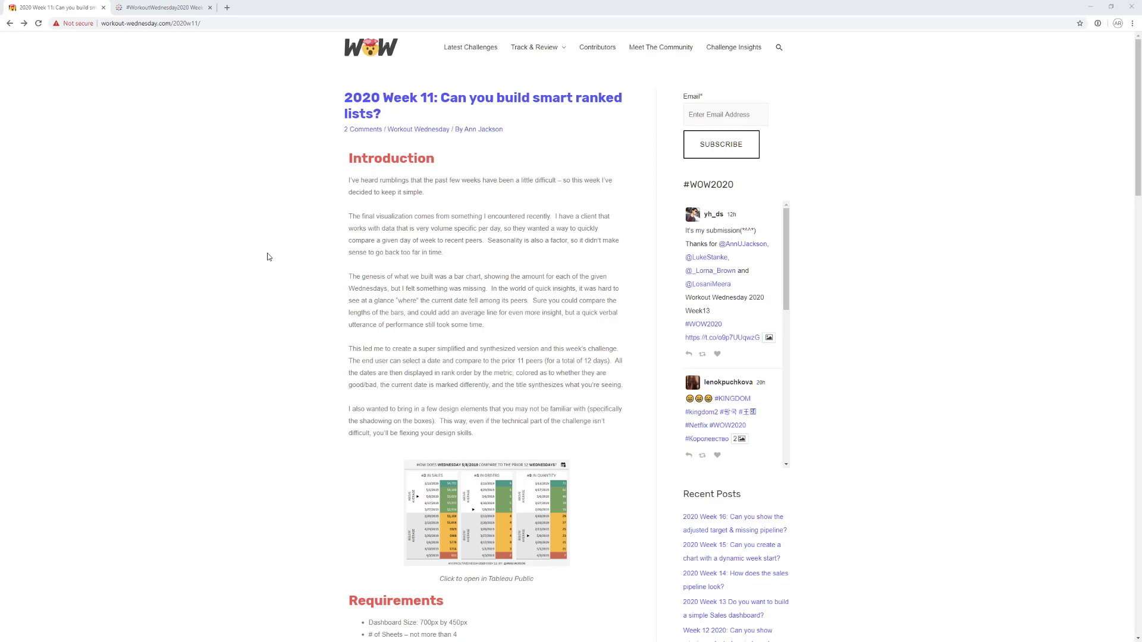
Step: Examine the ranked sales, orders and quantity lists in the published Week 11 dashboard, and switch to the Tableau Desktop workbook
key("ctrl+Tab")
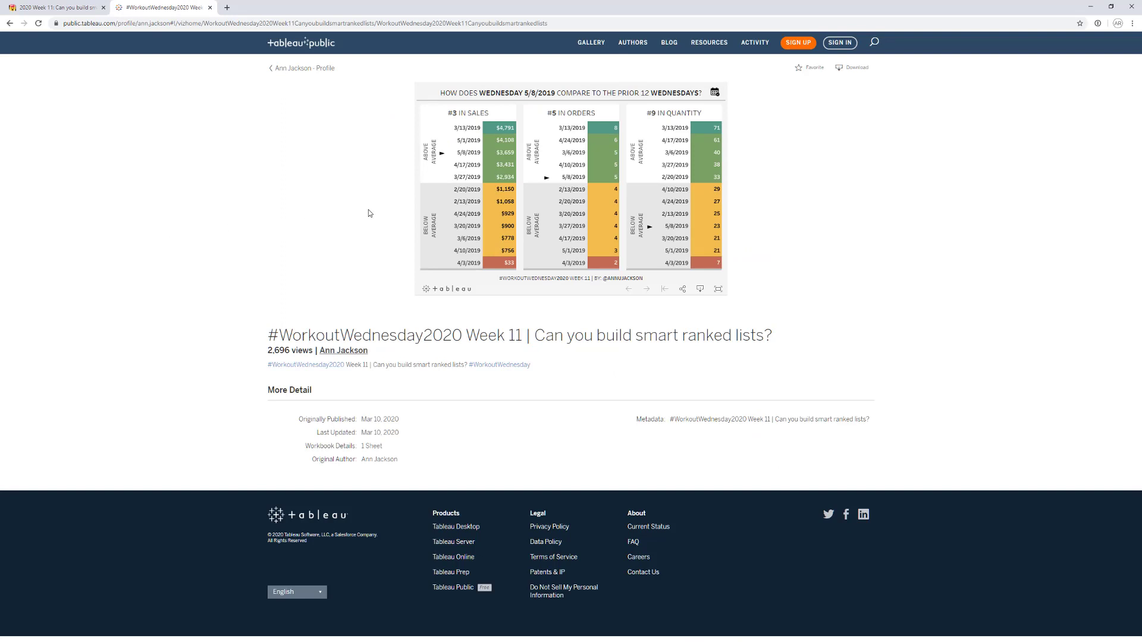
mouse_move(499, 138)
mouse_move(492, 164)
mouse_move(505, 187)
mouse_move(493, 262)
left_click(1092, 7)
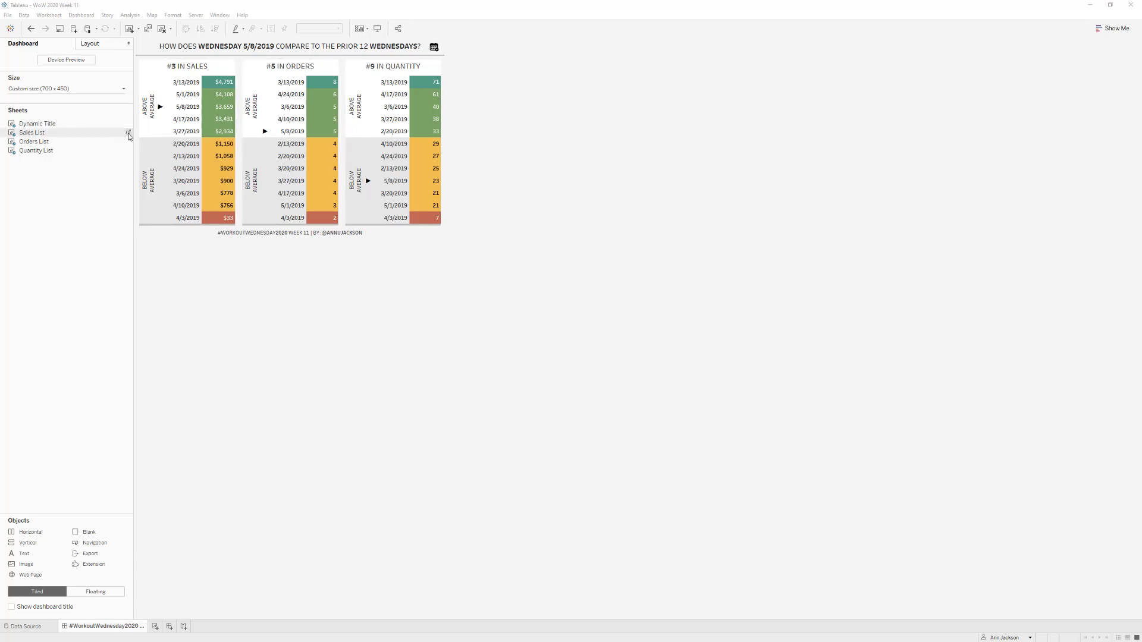
Step: Open the Sales List worksheet from the dashboard and review the settings of the Select a Date parameter without changing them
left_click(129, 133)
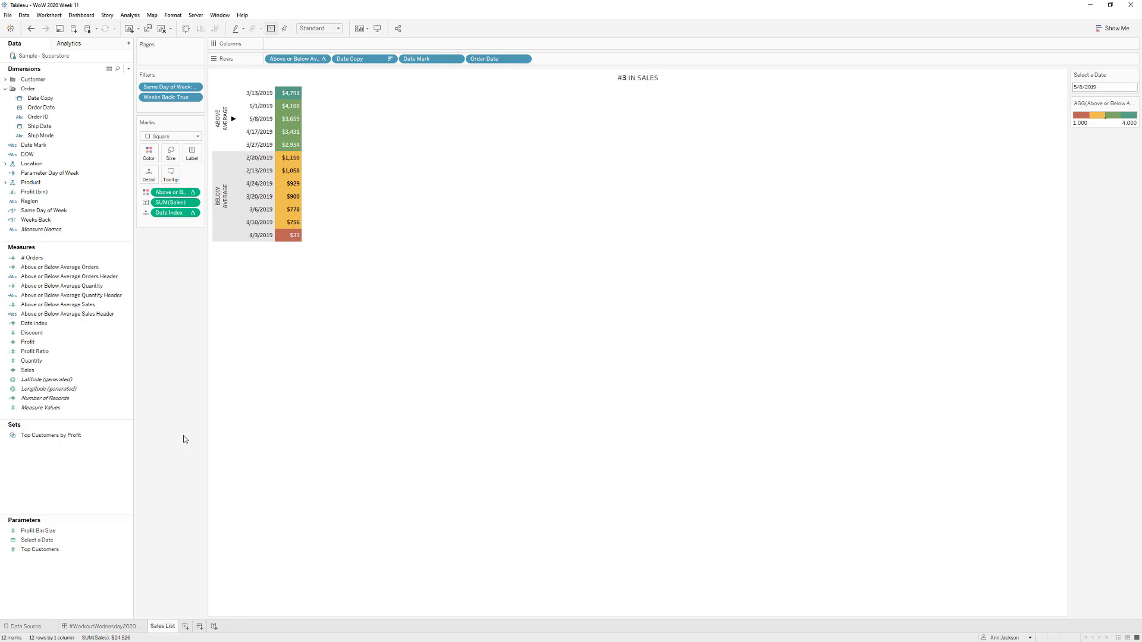
left_click(69, 530)
left_click(64, 538)
right_click(65, 538)
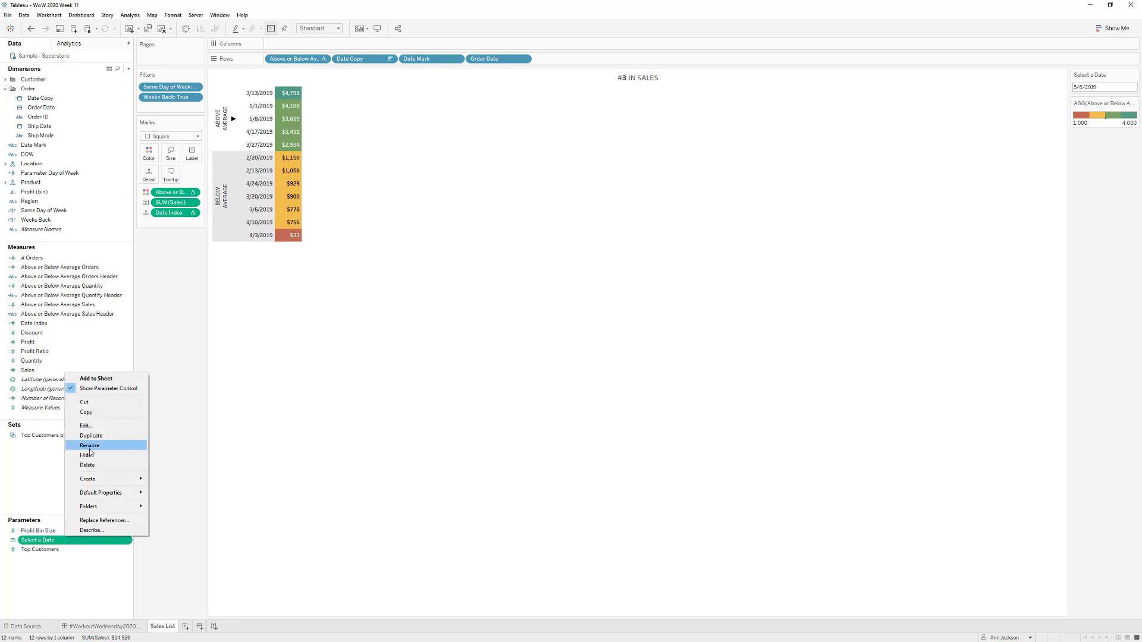
left_click(95, 427)
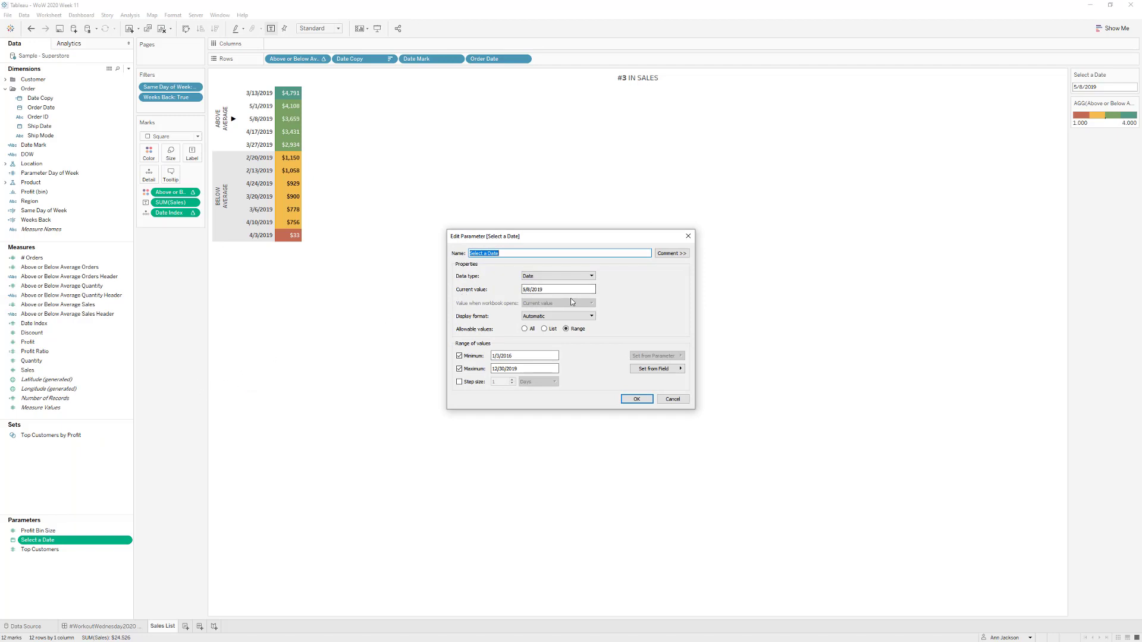
left_click(670, 400)
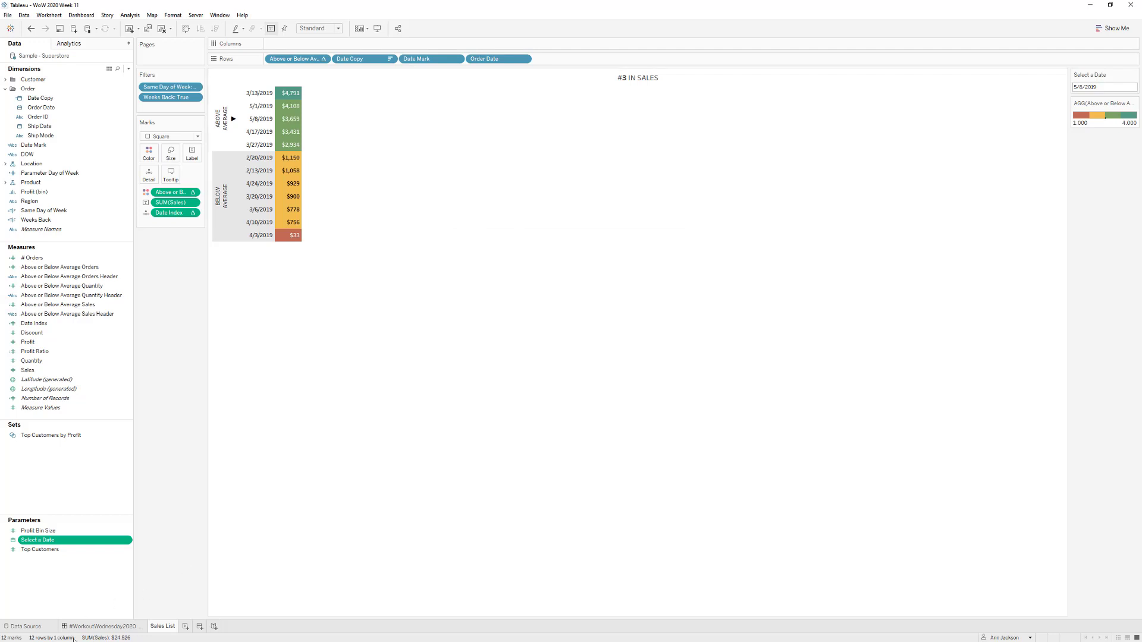
Step: Return to the dashboard, and show and hide the date selector beside the title
left_click(100, 631)
left_click(265, 419)
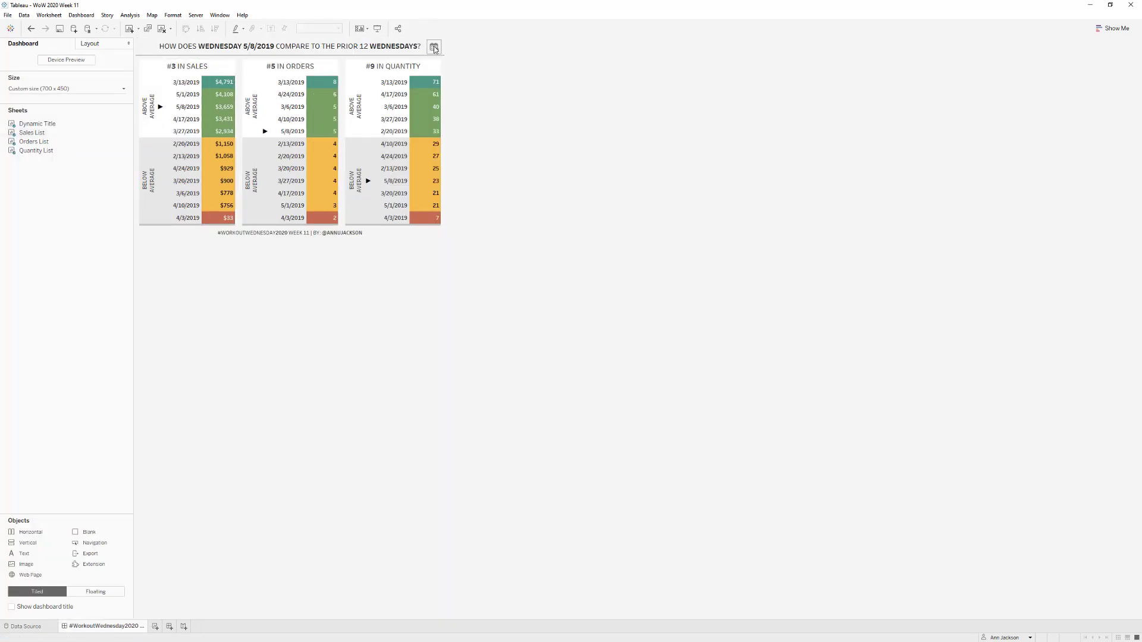
left_click(434, 48)
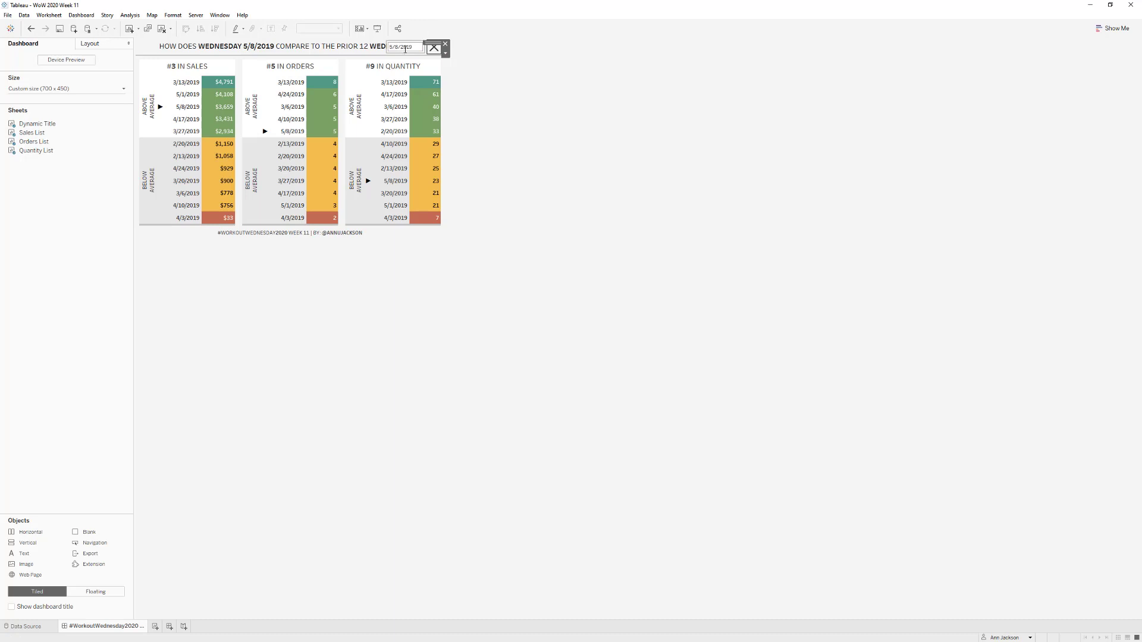
left_click(434, 48)
left_click(382, 303)
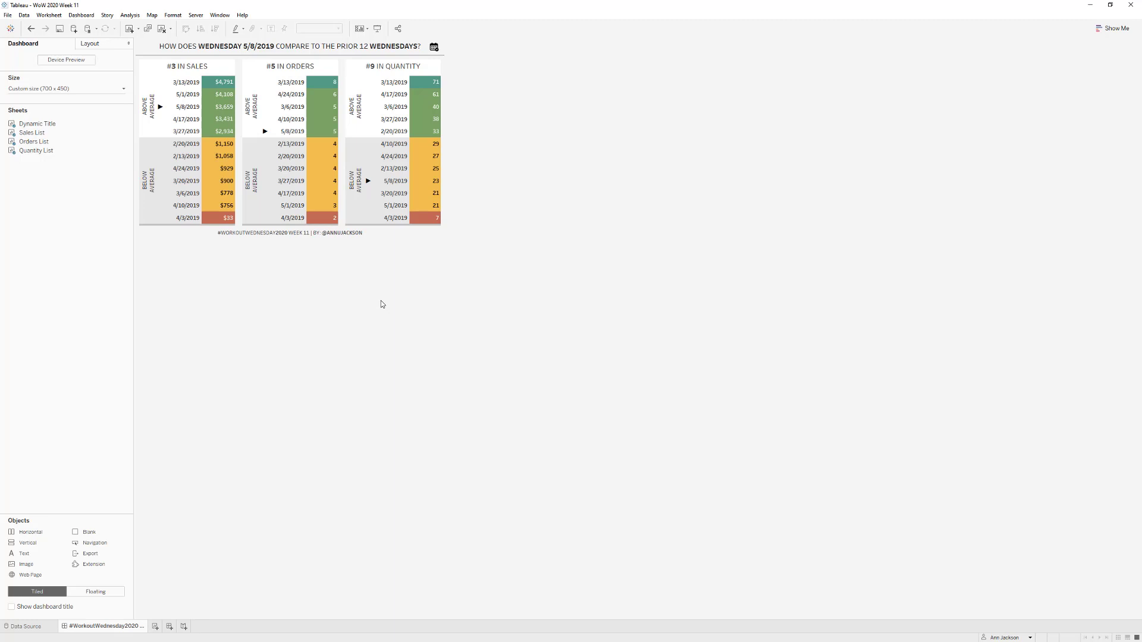
mouse_move(222, 86)
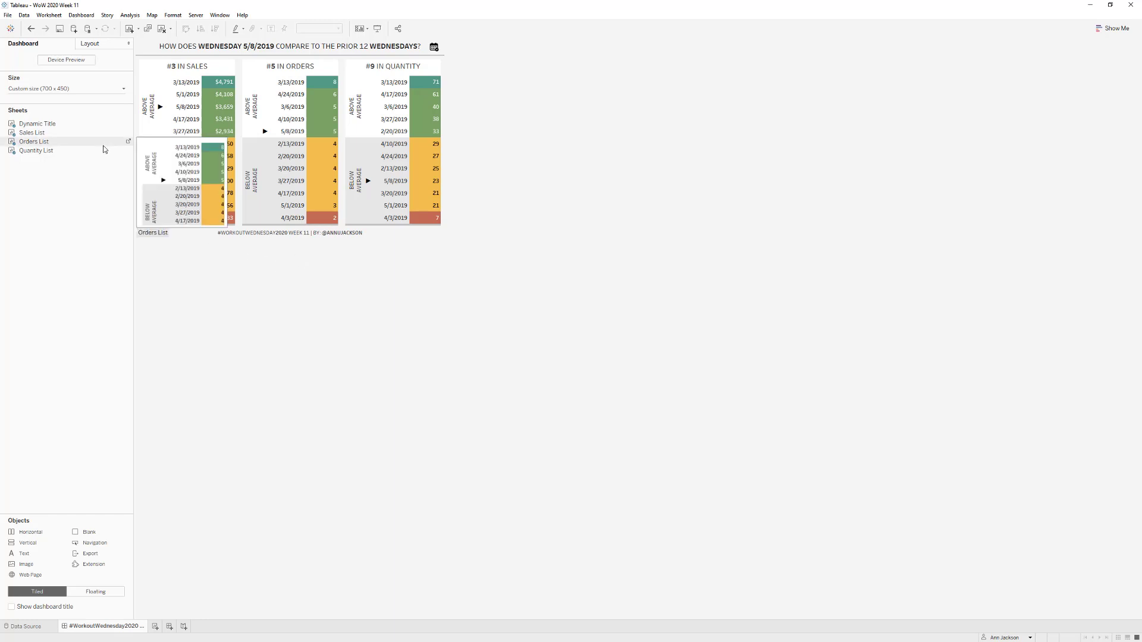
Step: Go to the Sales List worksheet and examine the Parameter Day of Week calculation, including the description of its DATEPART function
left_click(128, 132)
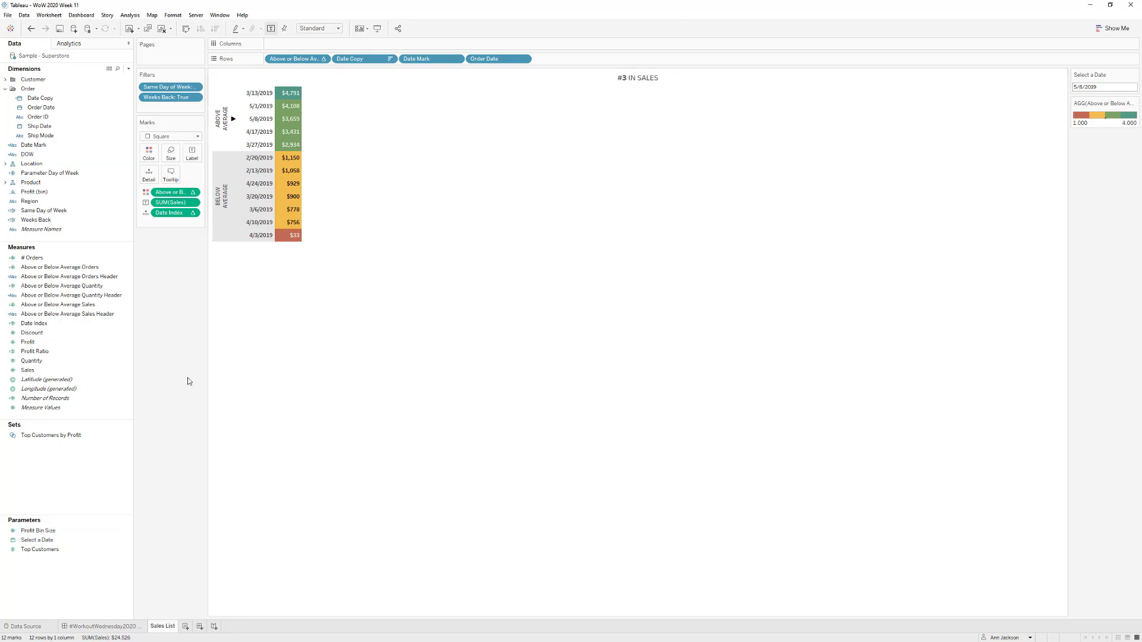
right_click(82, 171)
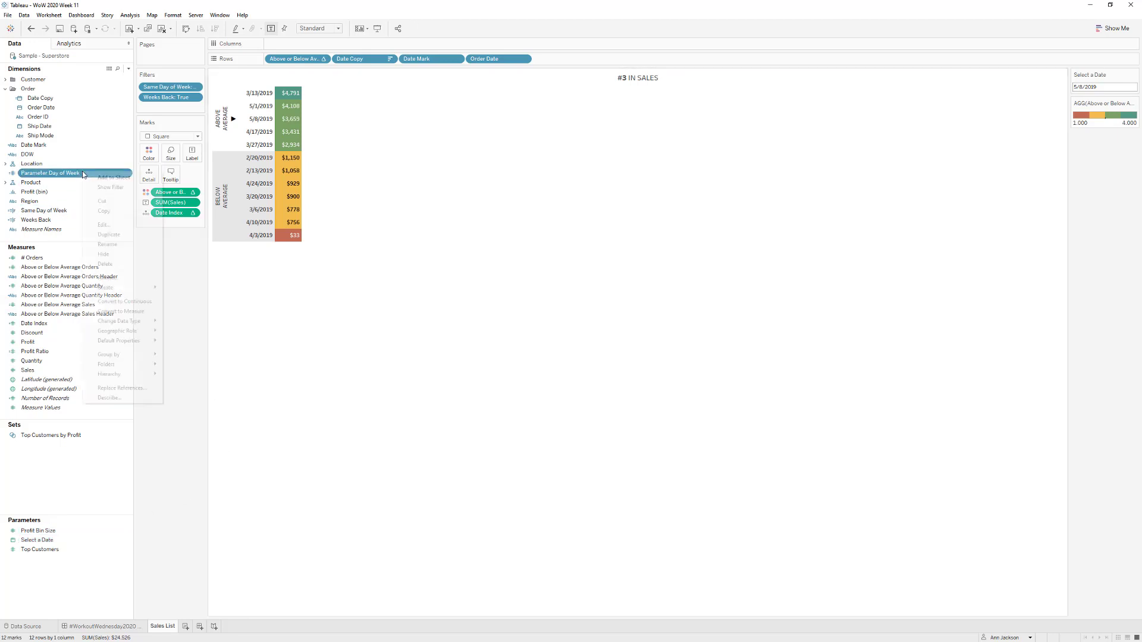
left_click(118, 225)
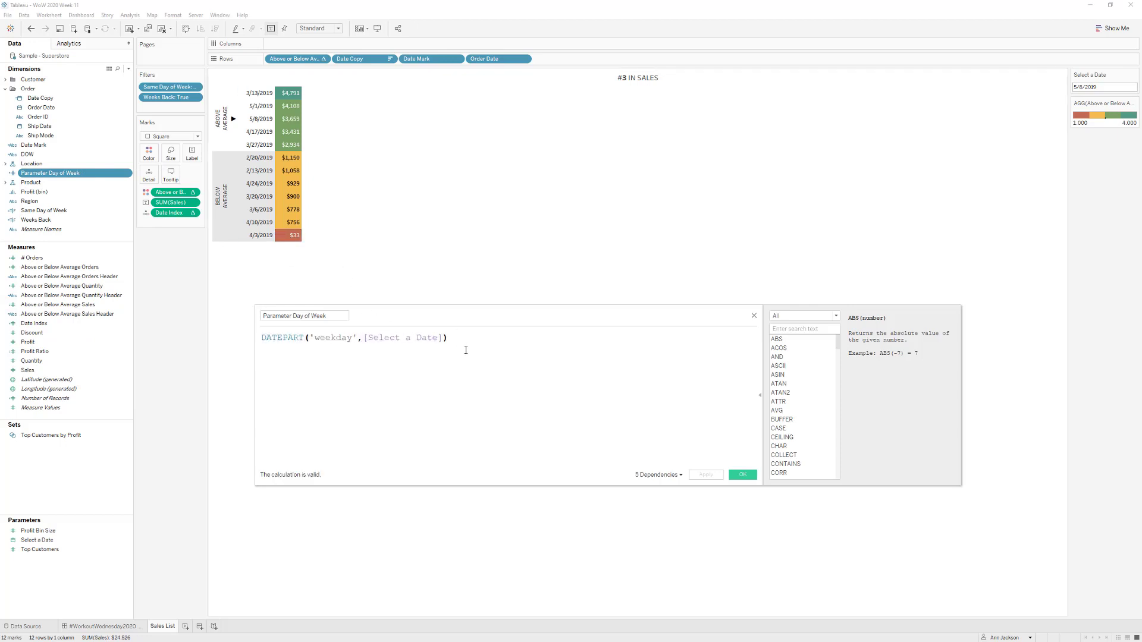
left_click(282, 338)
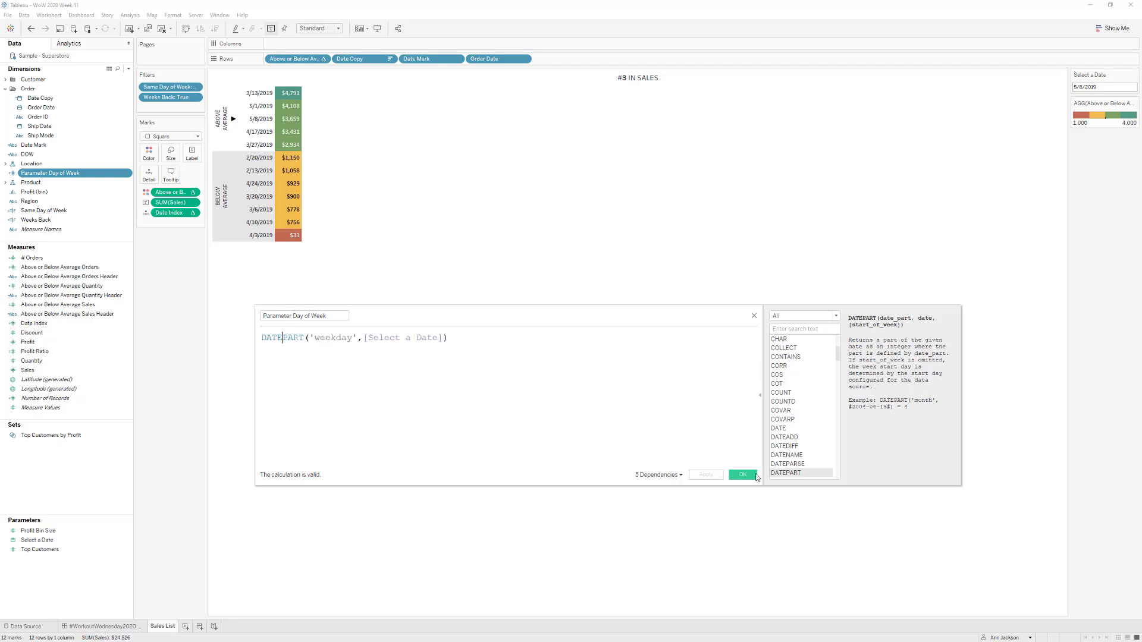
left_click(755, 476)
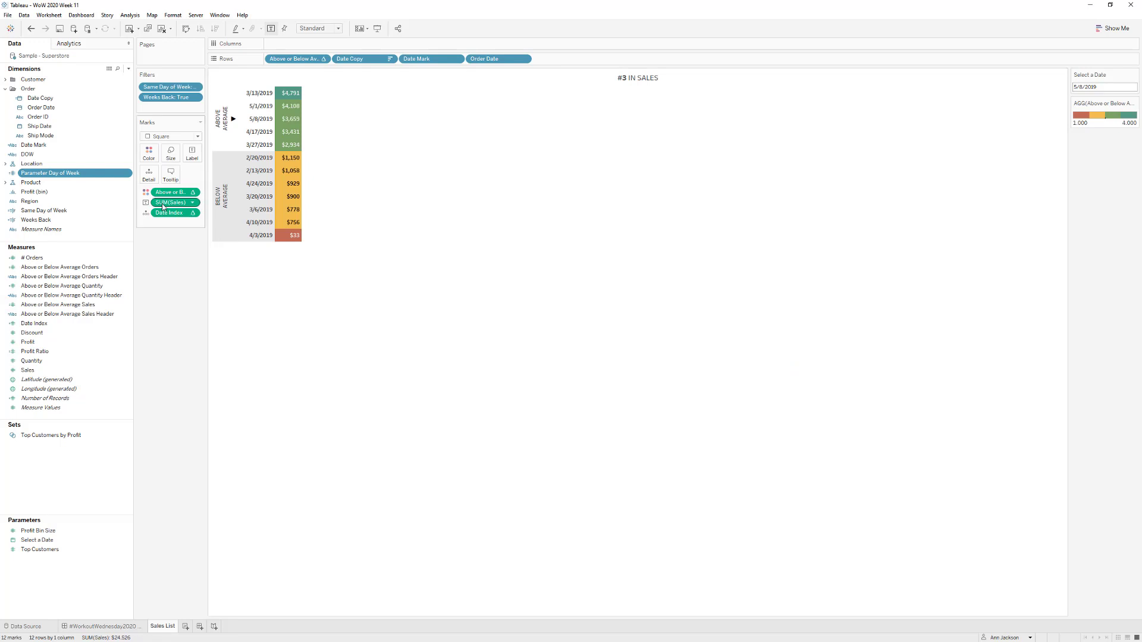
Step: Examine how the Same Day of Week calculation compares Parameter Day of Week with the weekday of Order Date
right_click(75, 211)
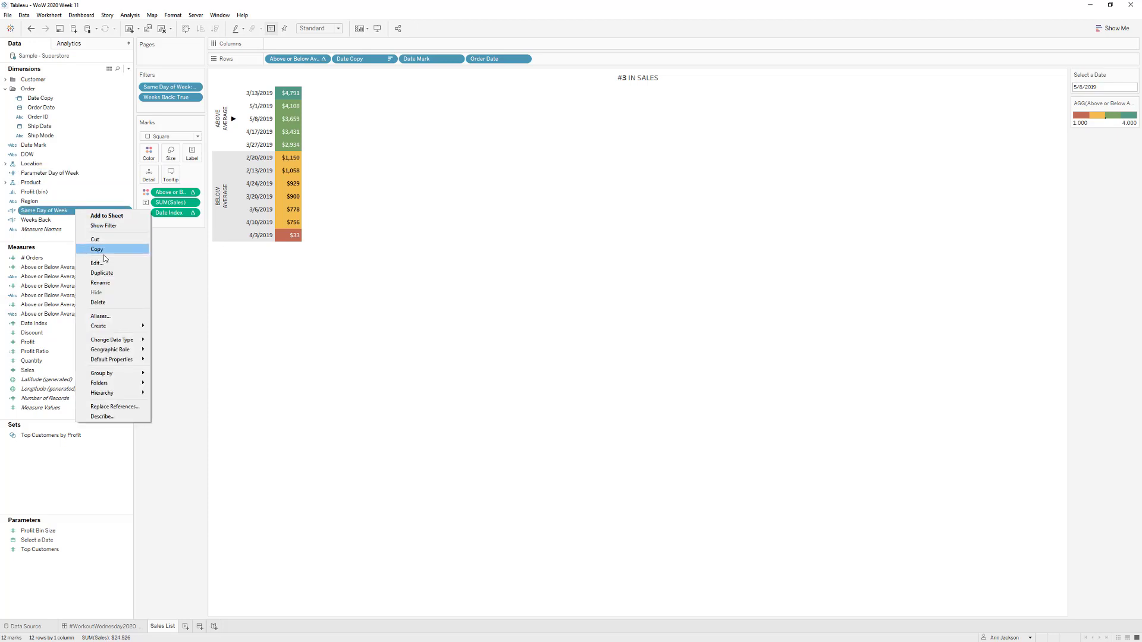
left_click(109, 262)
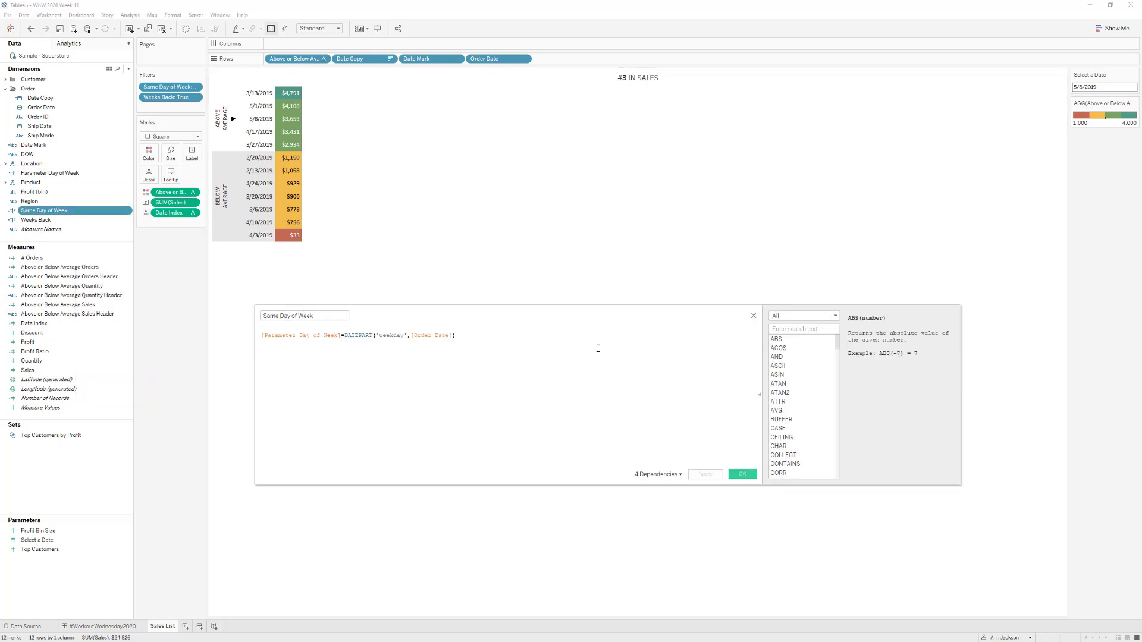
scroll(599, 349, "up", 2)
left_click_drag(579, 320, 496, 255)
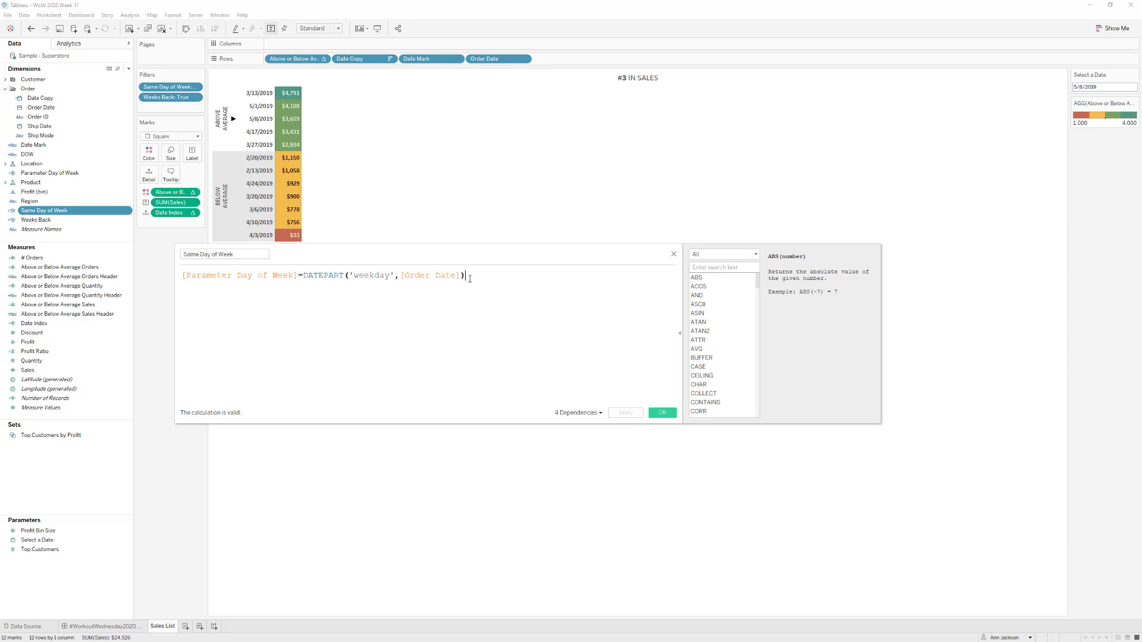
left_click(289, 275)
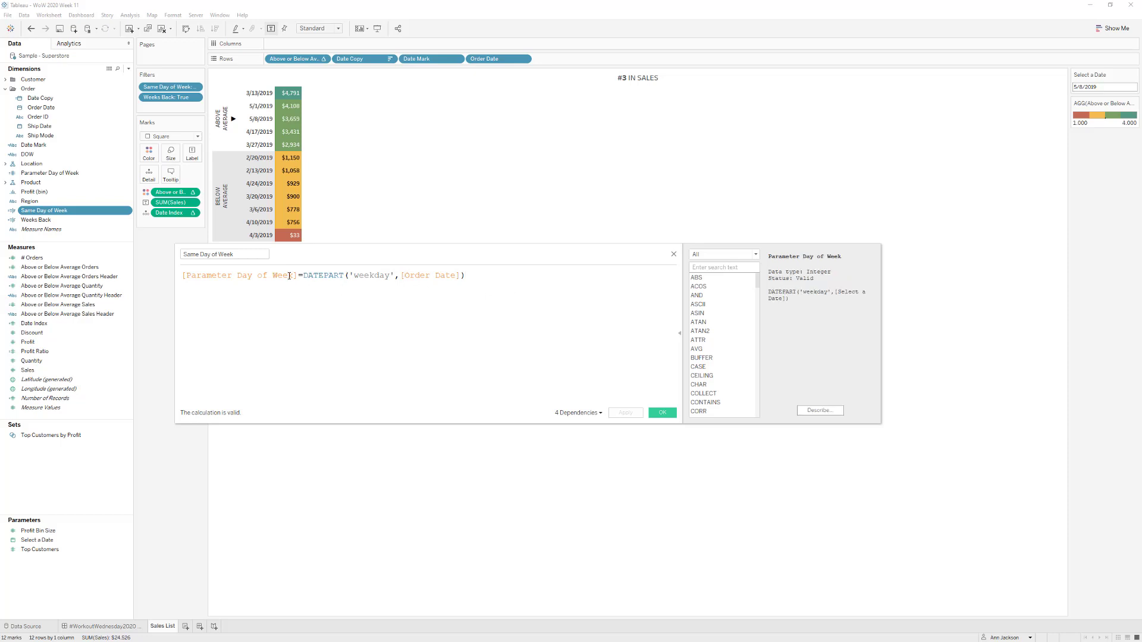
left_click(661, 414)
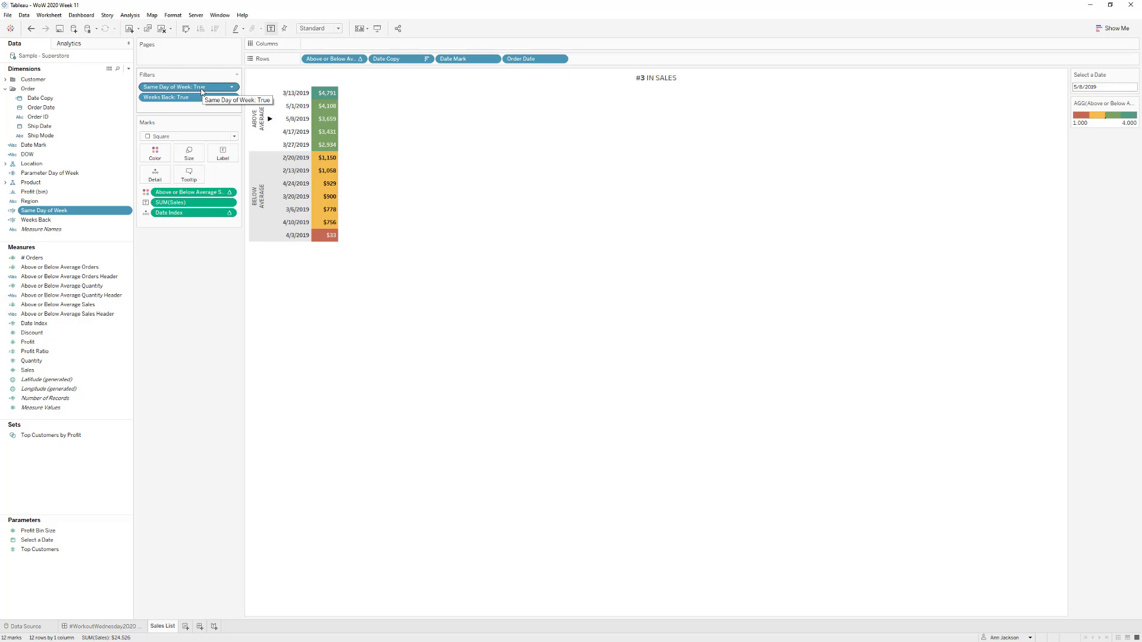
Step: Examine the Weeks Back calculation, including its 12-week limit and its Select a Date reference
right_click(80, 223)
left_click(107, 273)
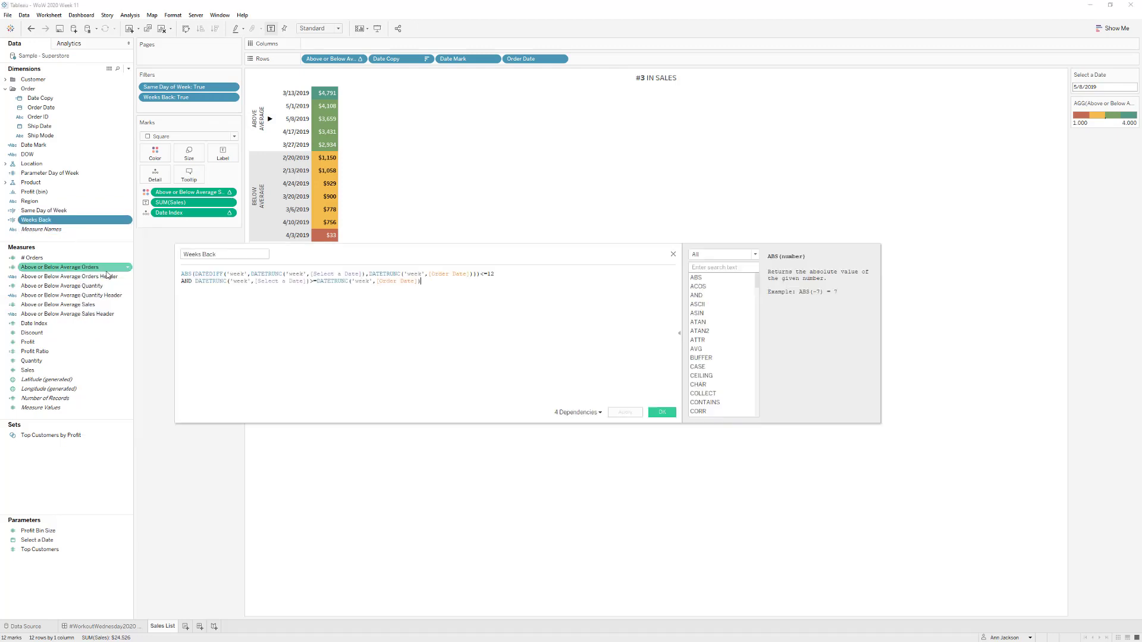
scroll(532, 290, "up", 2)
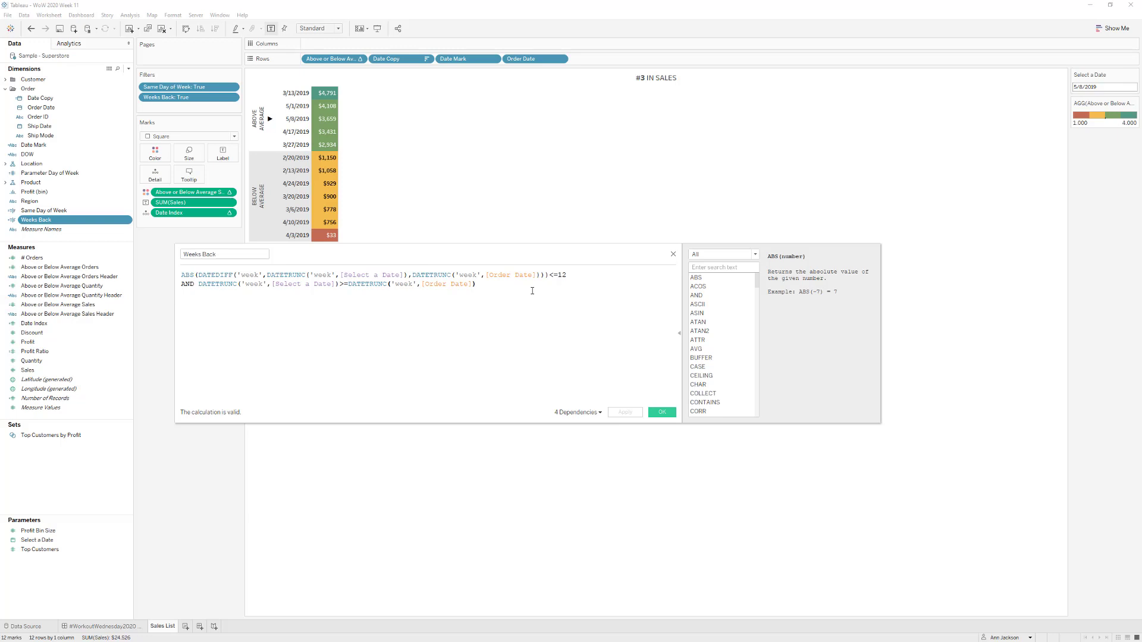
double_click(561, 275)
left_click(578, 279)
left_click(365, 276)
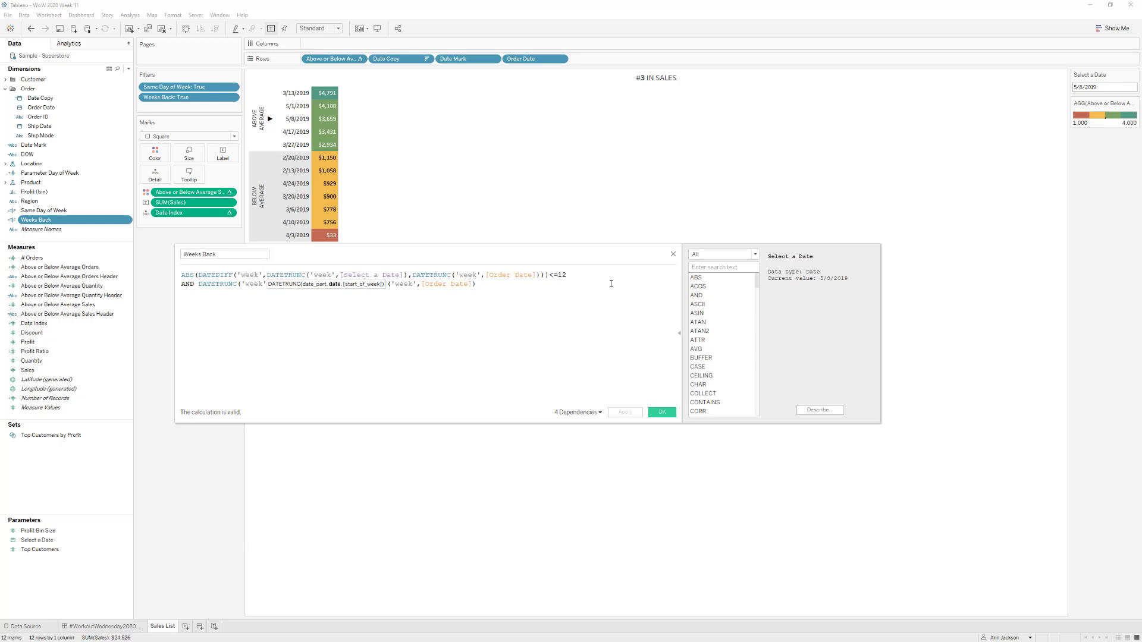
scroll(612, 283, "up", 1)
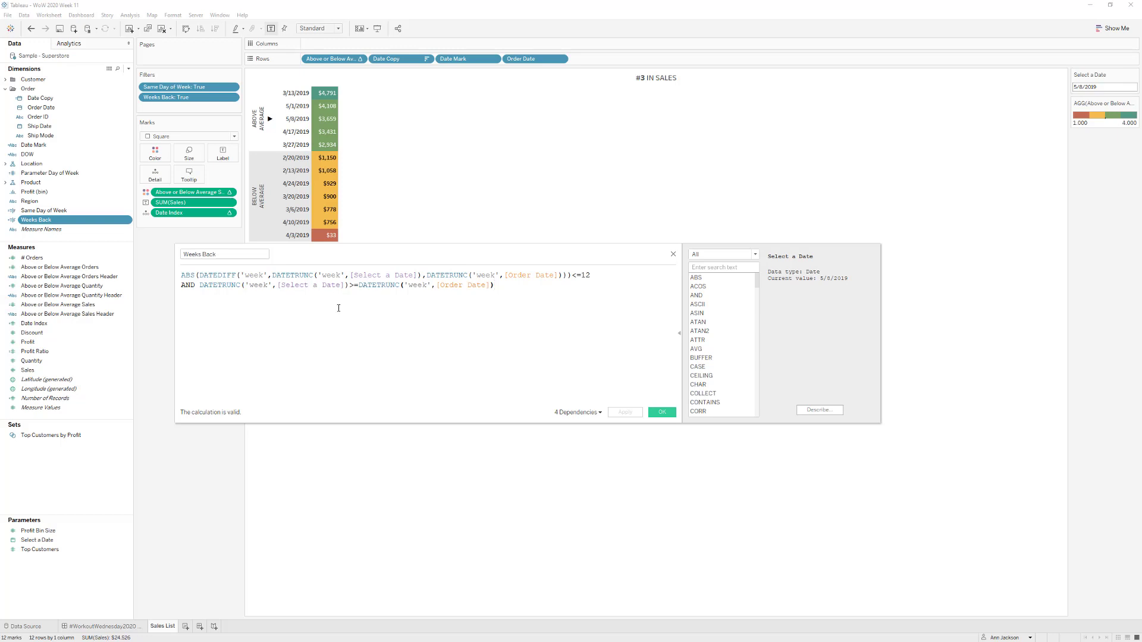
left_click(662, 413)
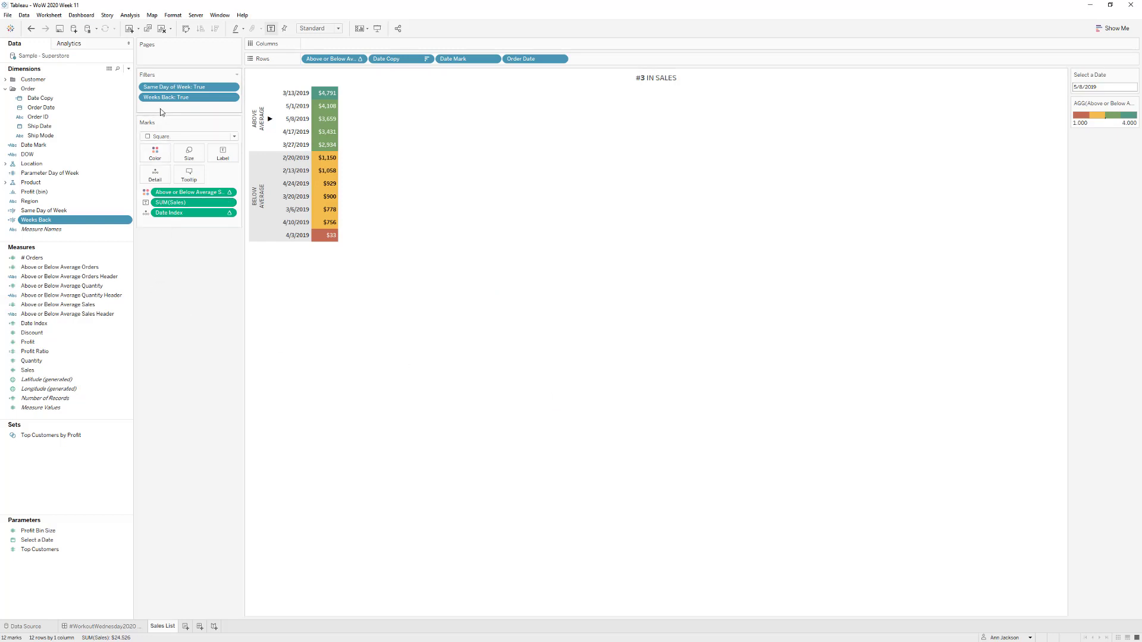
Step: Create a new worksheet and list Order Date on the rows as discrete exact dates
left_click(186, 627)
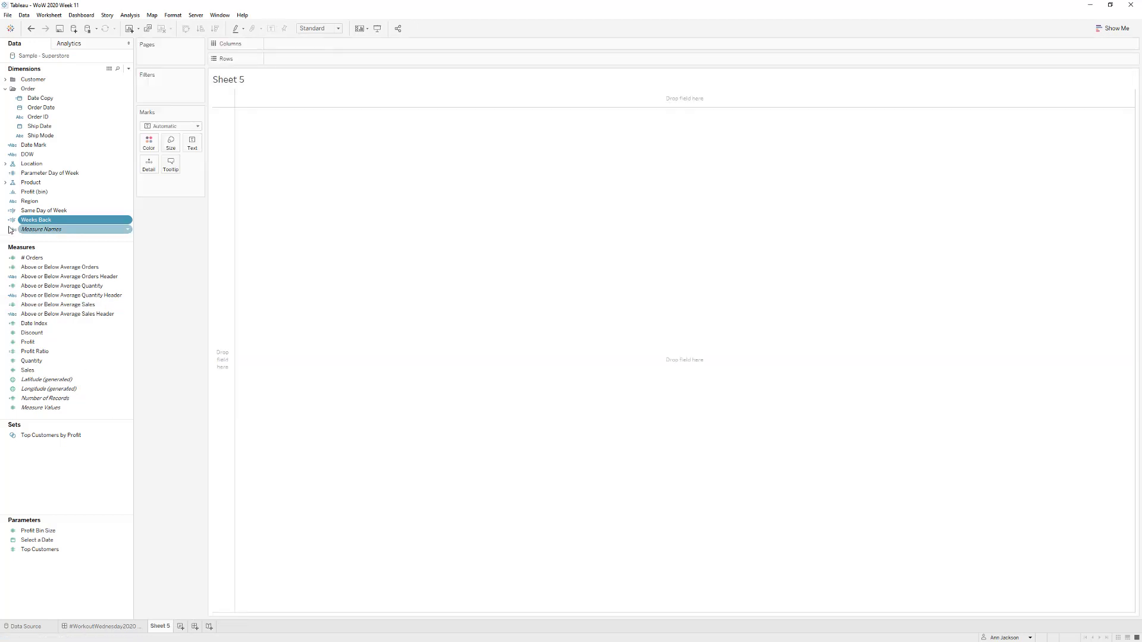
left_click_drag(43, 210, 156, 86)
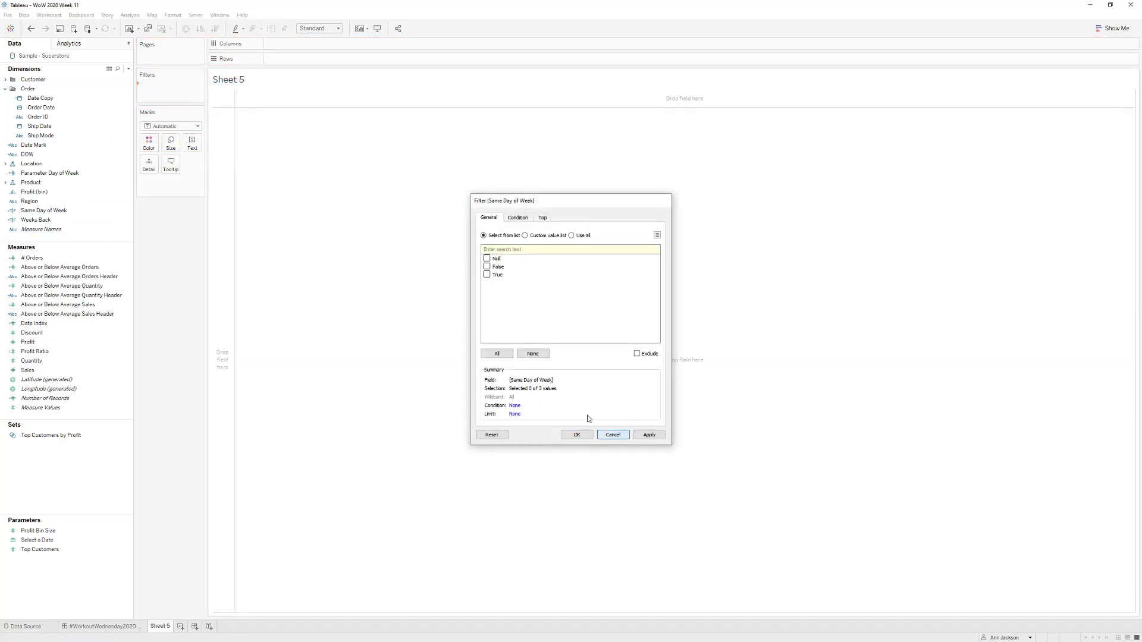
left_click(613, 435)
left_click_drag(50, 113, 304, 60)
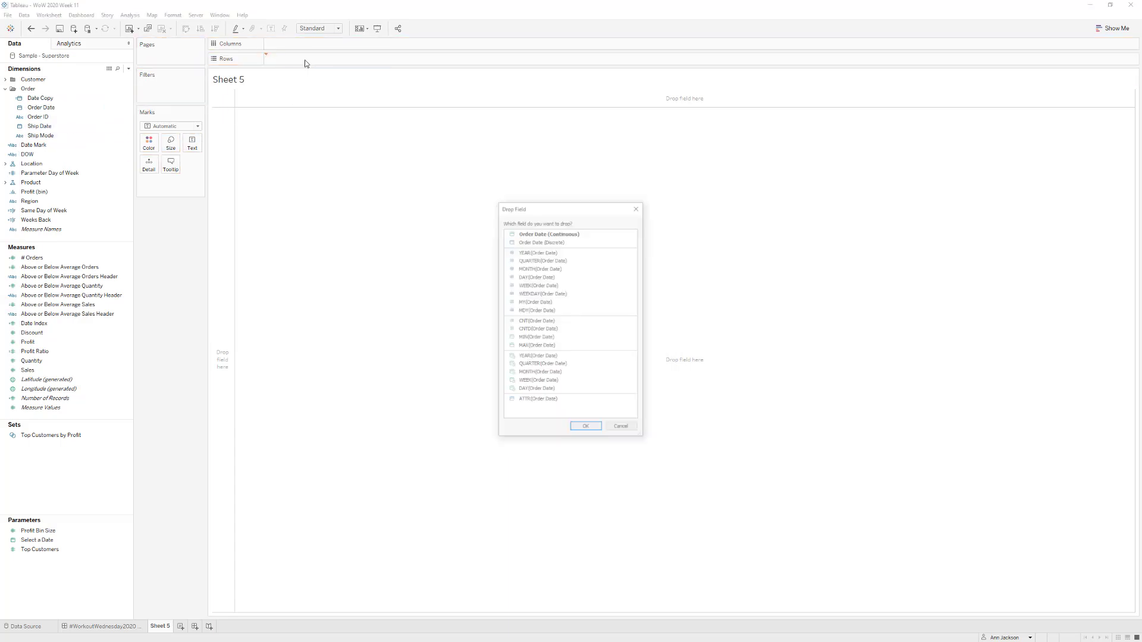
left_click(586, 429)
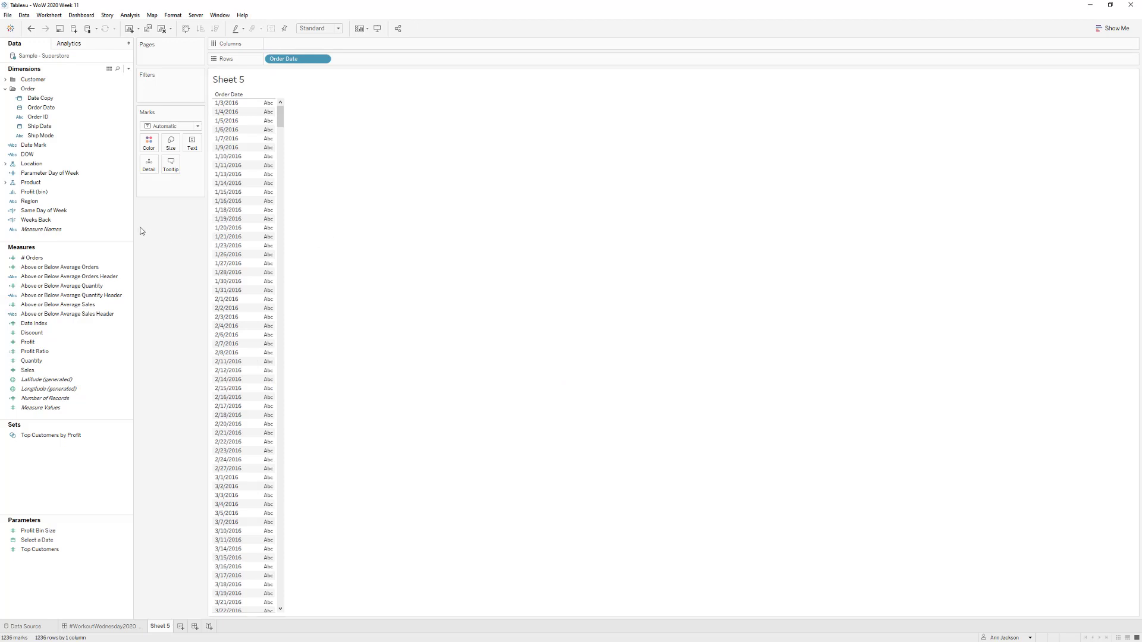
Step: Filter the new worksheet by Same Day of Week, keeping only True
left_click(67, 173)
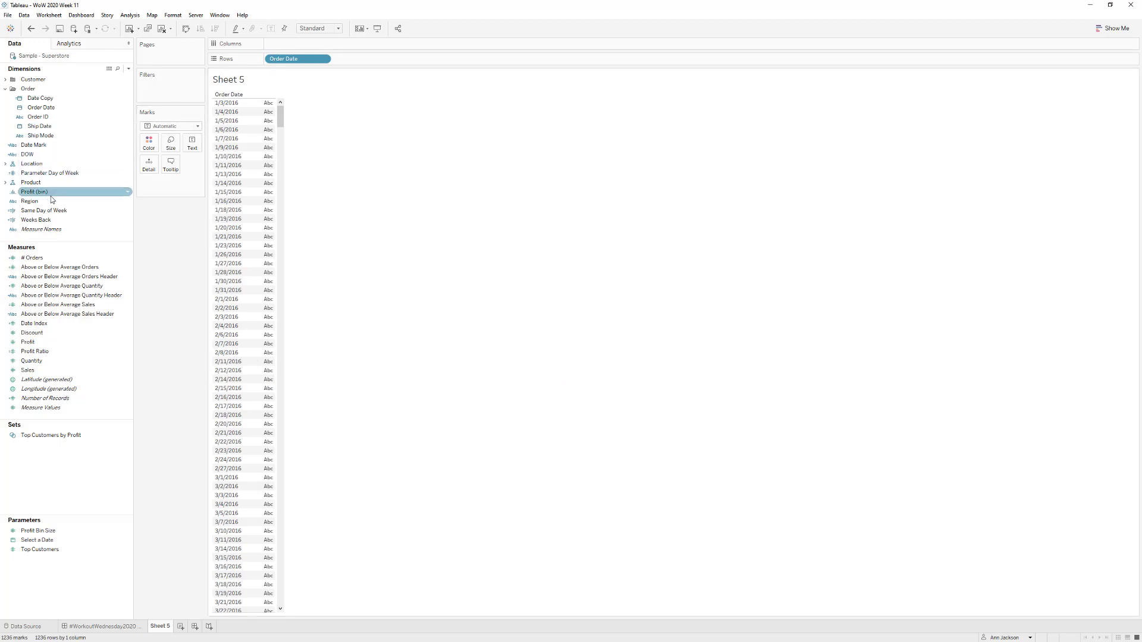
left_click_drag(44, 210, 166, 96)
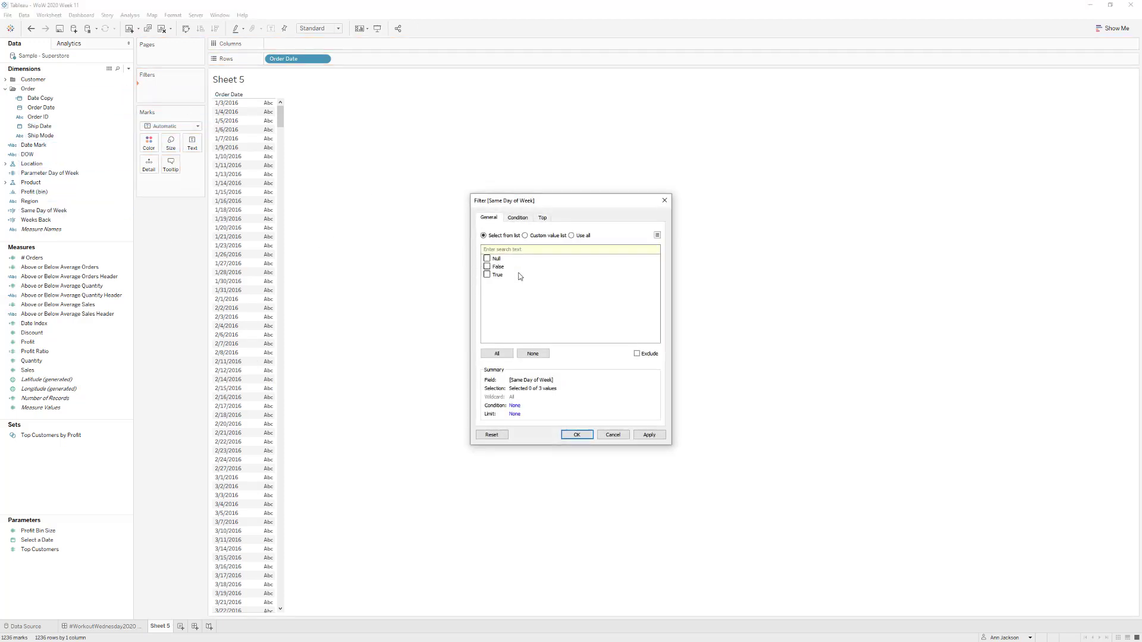
left_click(487, 275)
left_click(649, 435)
left_click(576, 435)
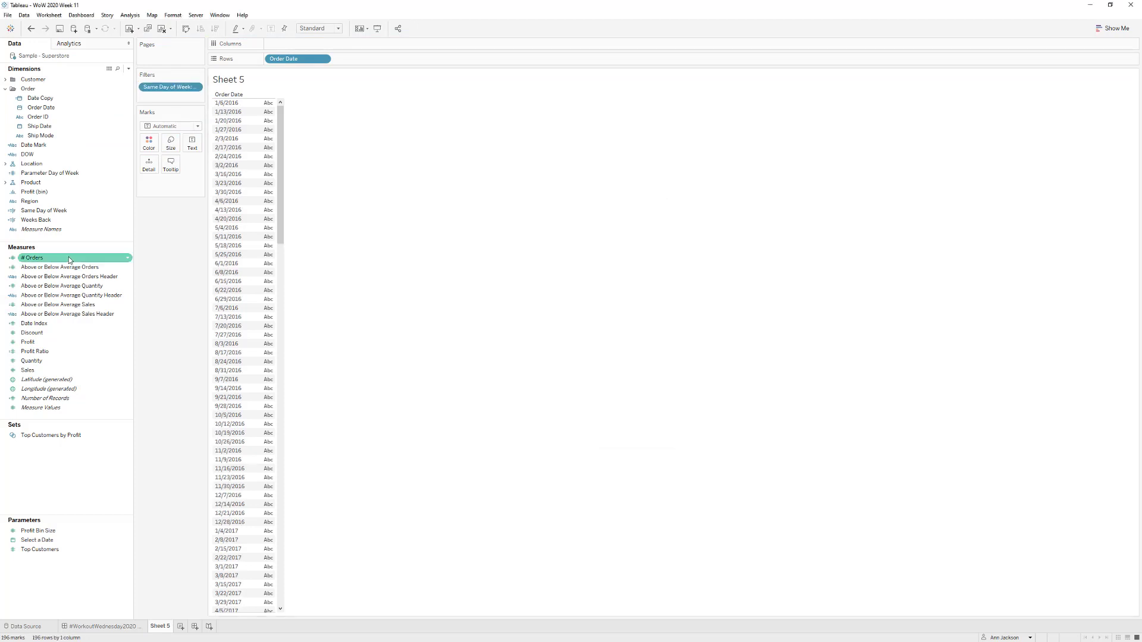
Step: Add a Weeks Back filter to the order date list, keeping only True
left_click(46, 221)
left_click_drag(47, 227, 170, 109)
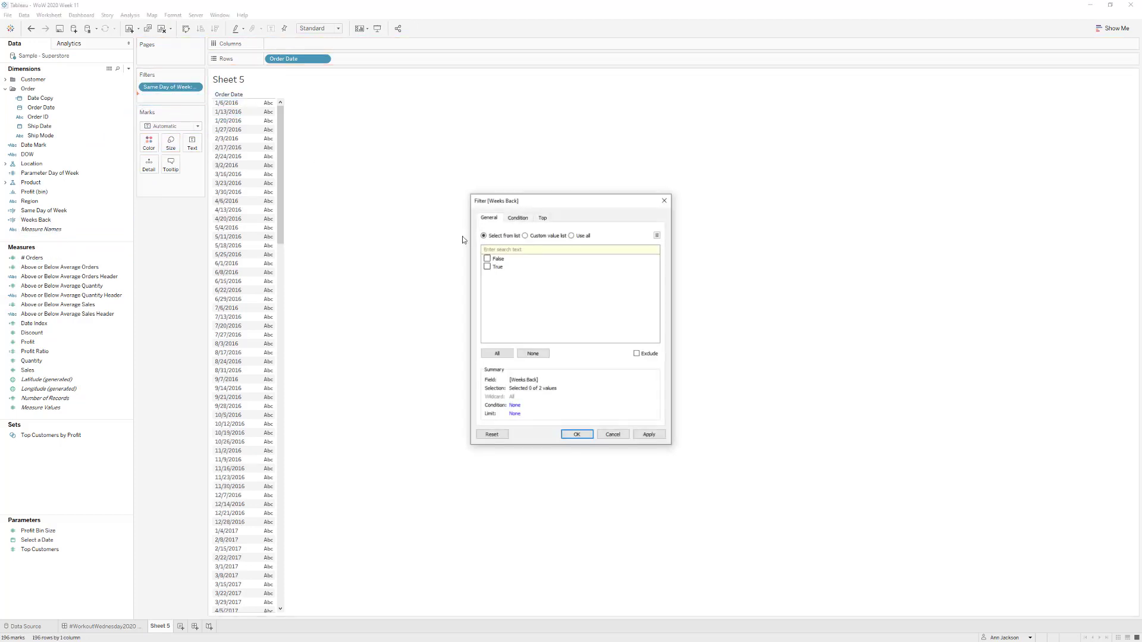
left_click(487, 267)
left_click(649, 438)
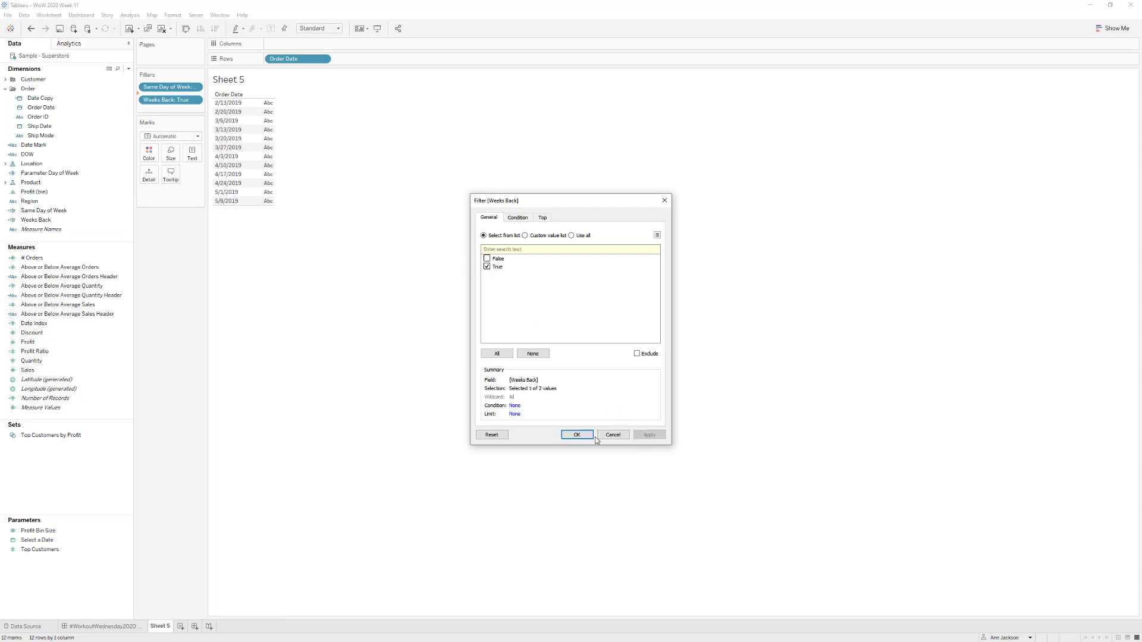
left_click(578, 435)
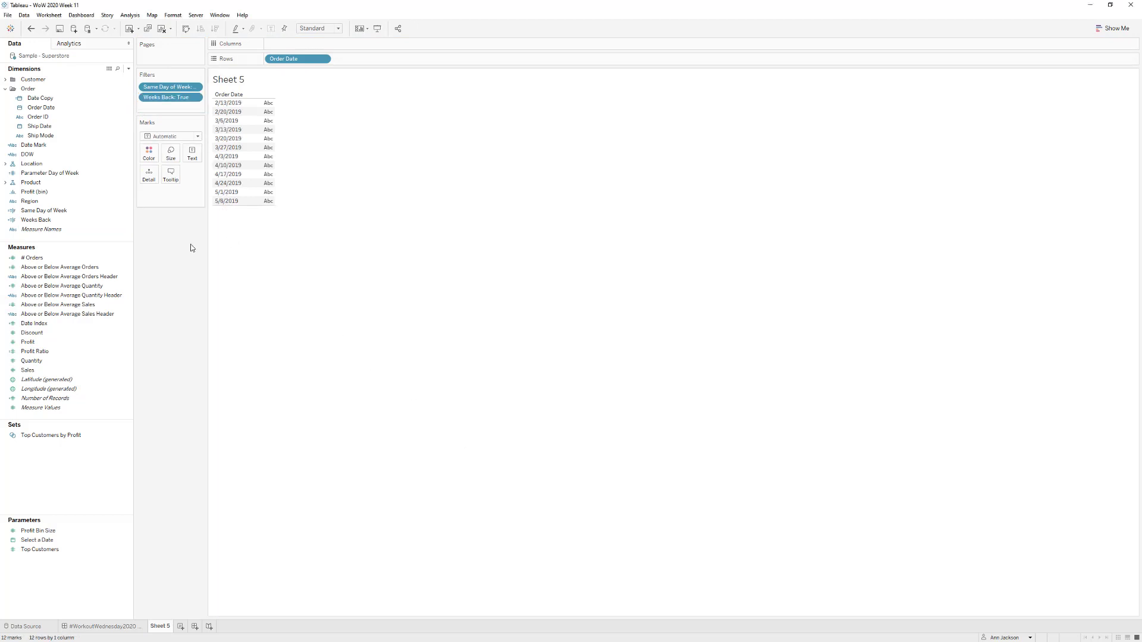
Step: Show Sales as text beside each date and sort Order Date by the sum of Sales in descending order
left_click_drag(33, 370, 191, 161)
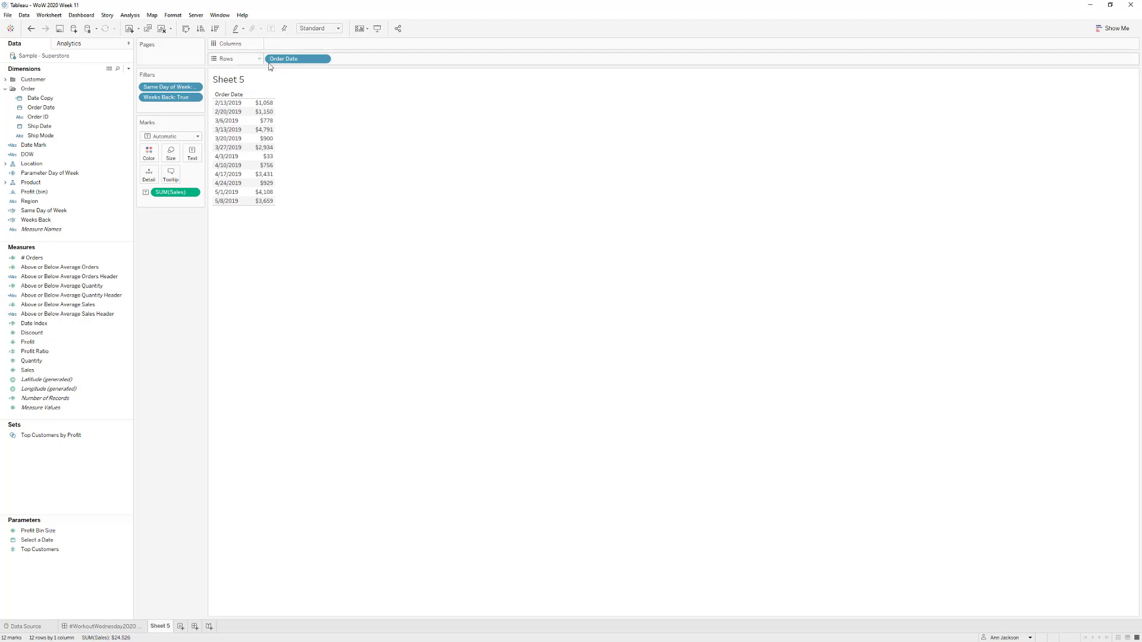
right_click(277, 64)
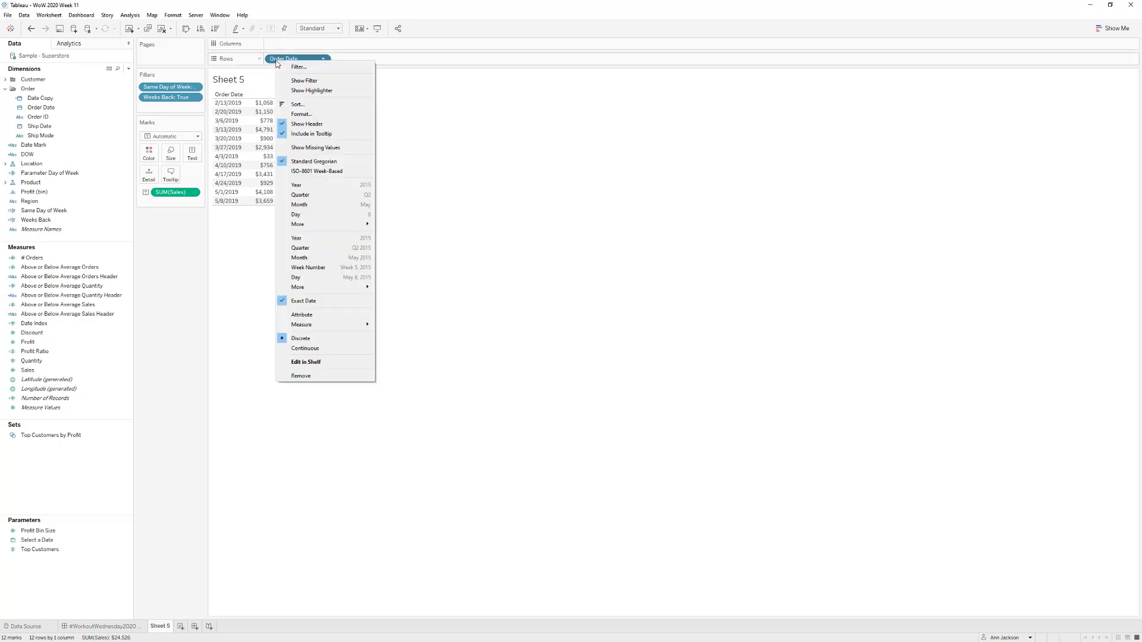
left_click(326, 102)
left_click_drag(533, 263, 408, 123)
left_click(423, 157)
left_click(413, 182)
left_click(388, 191)
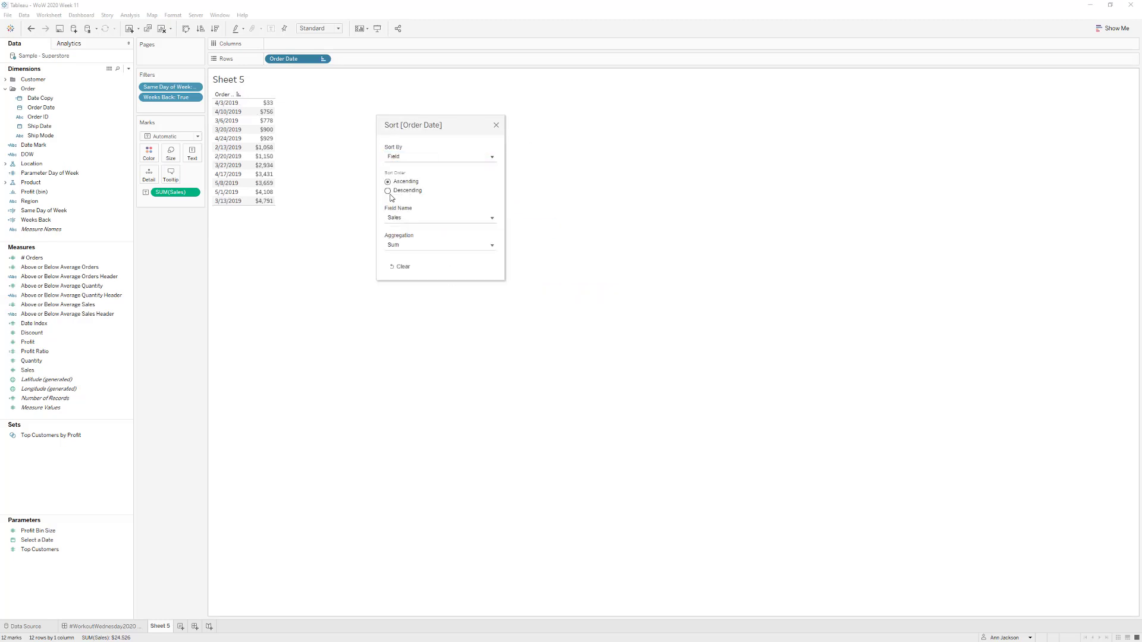
left_click(496, 125)
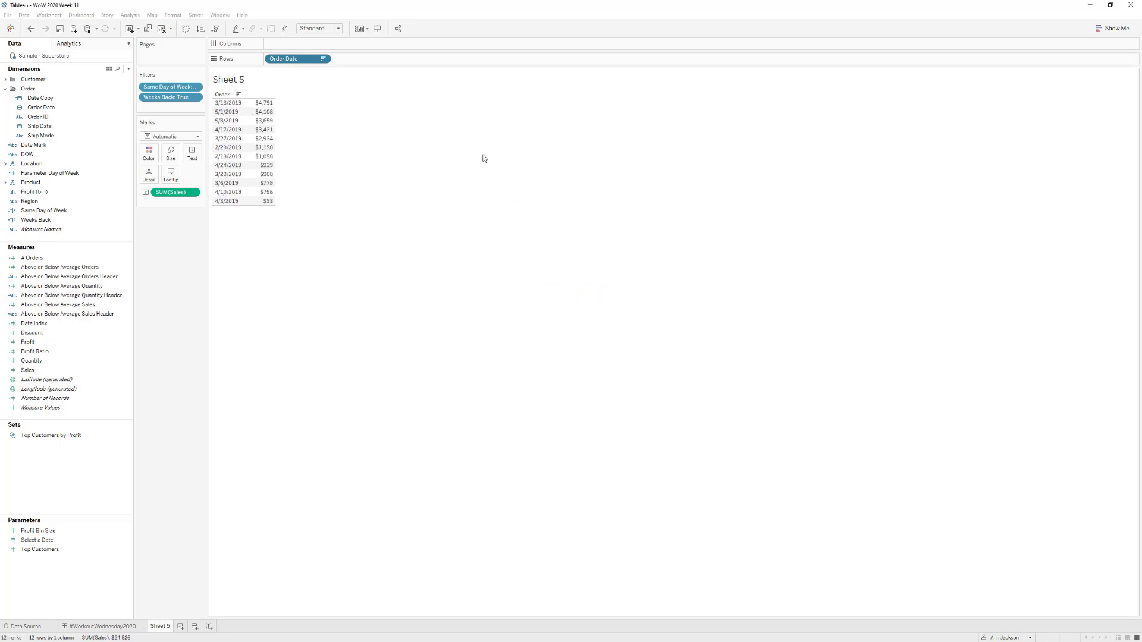
Step: Unhide the Sales List worksheet used in the dashboard and compare it with Sheet 5
left_click(137, 632)
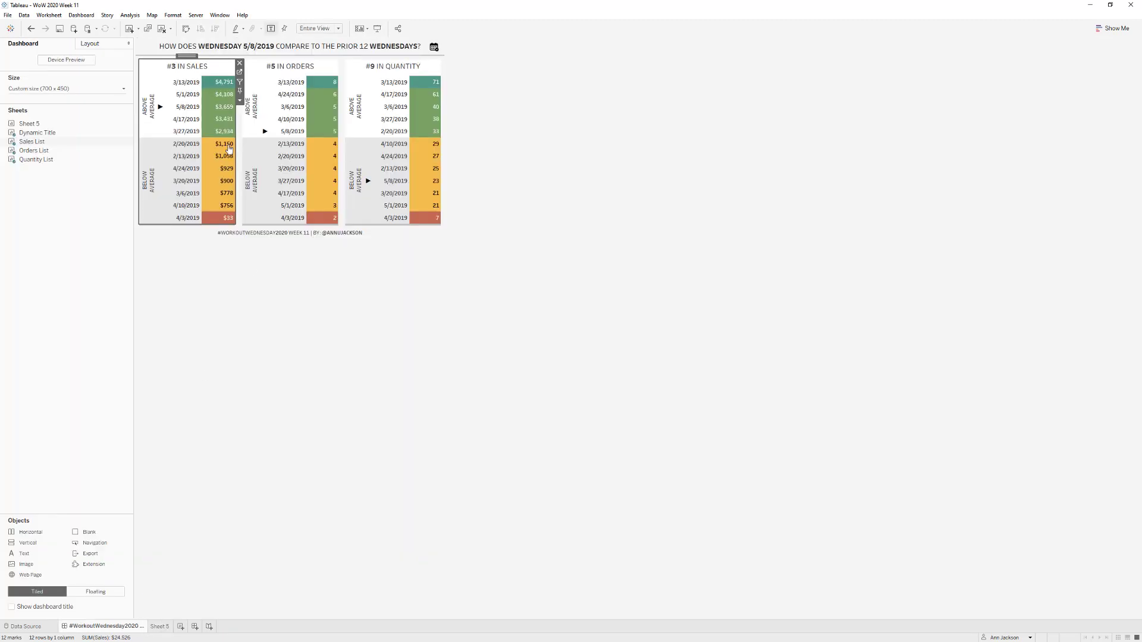
left_click(240, 72)
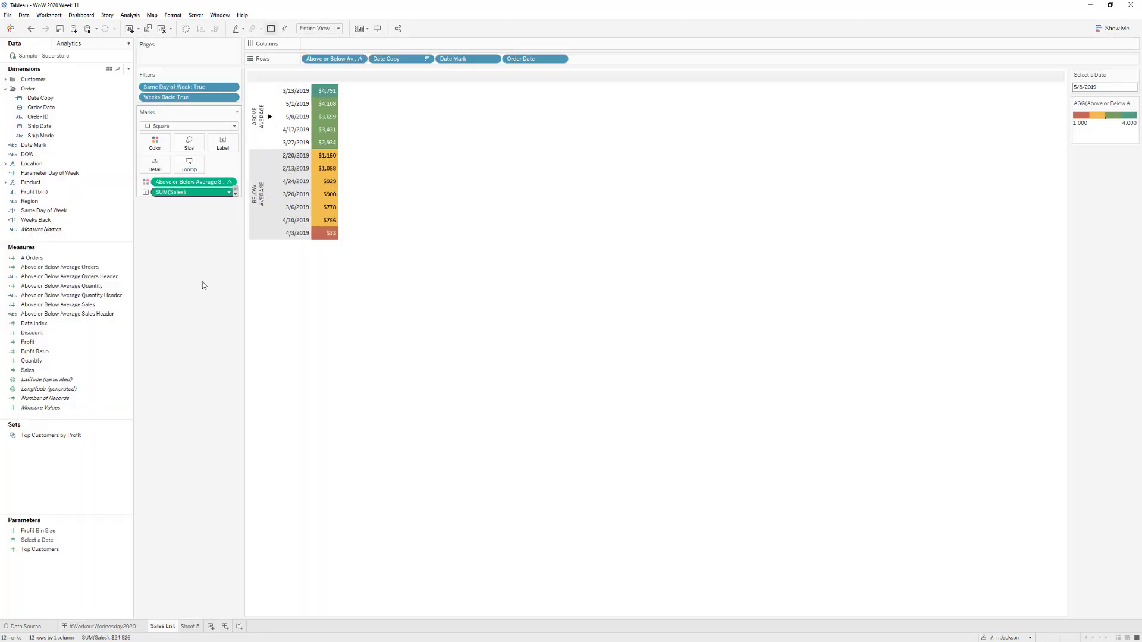
right_click(172, 624)
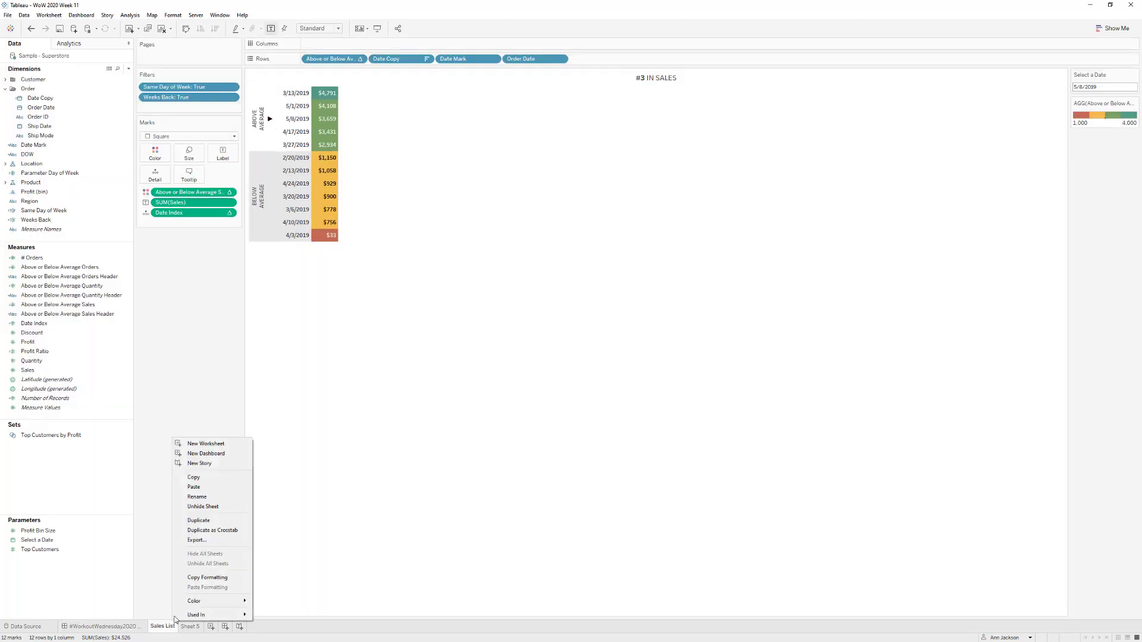
left_click(203, 506)
left_click(191, 627)
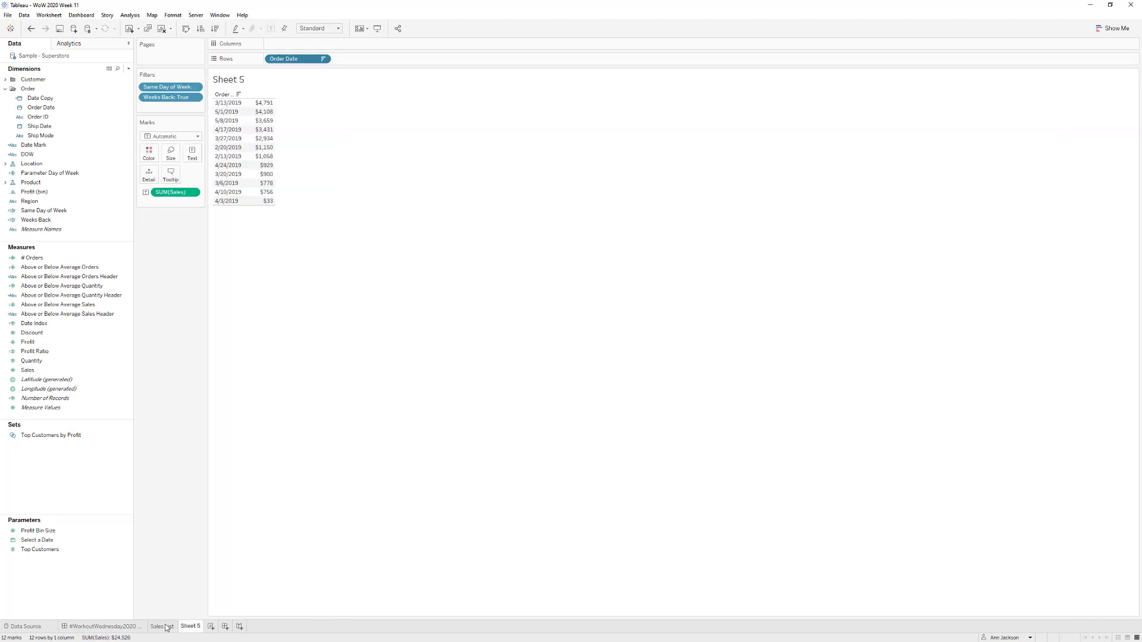
left_click(167, 627)
left_click(186, 628)
left_click(152, 627)
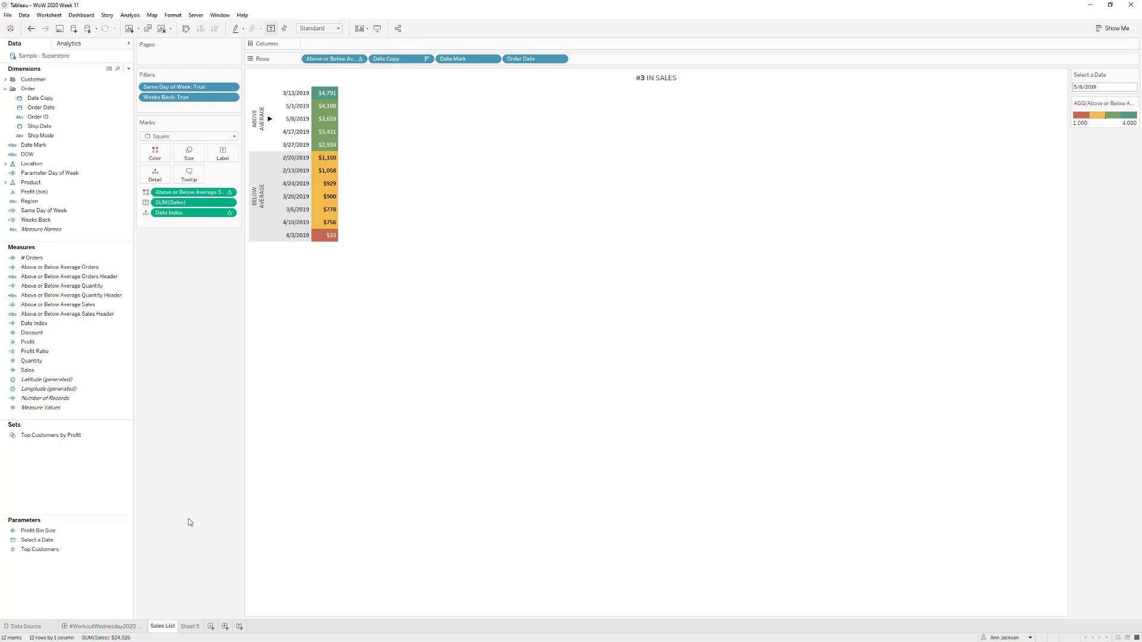
left_click(194, 628)
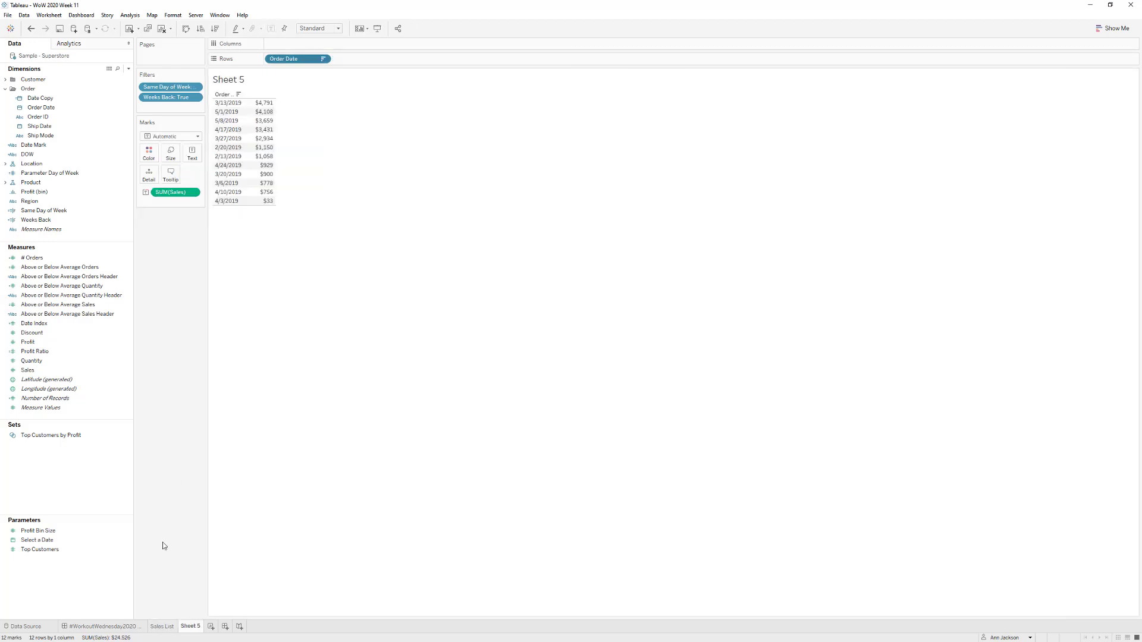
Step: Examine the Above or Below Average Sales calculation, including how its window maximum, minimum and average tests assign numbers
right_click(90, 305)
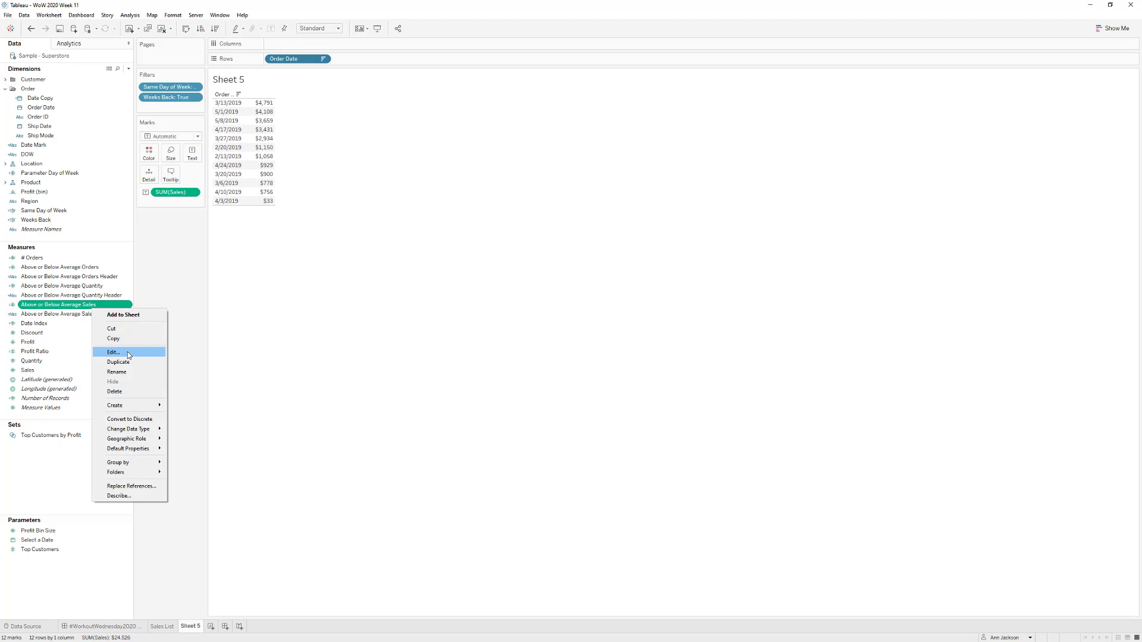
left_click(128, 351)
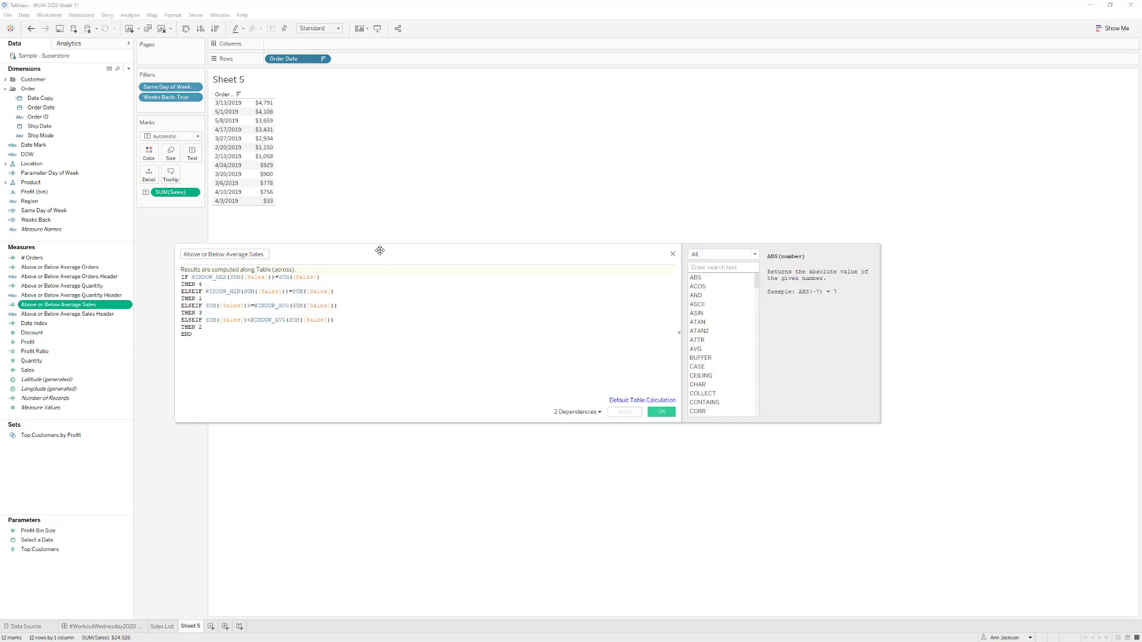
left_click_drag(380, 250, 455, 195)
left_click_drag(277, 352, 215, 390)
left_click_drag(417, 185, 473, 205)
scroll(511, 252, "up", 4)
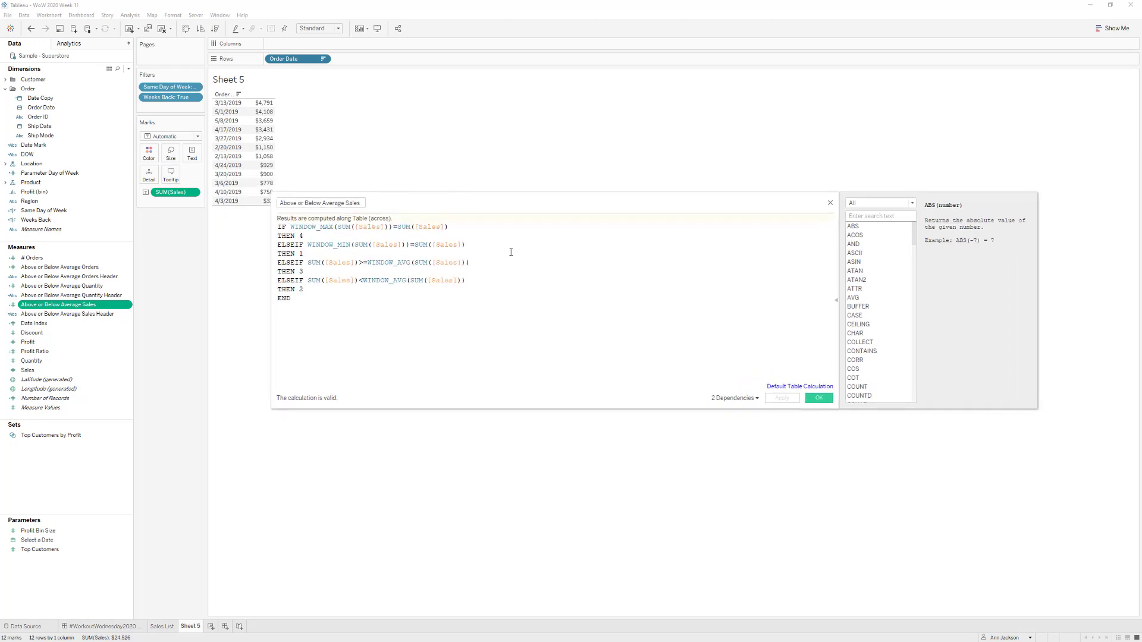
scroll(568, 263, "up", 1)
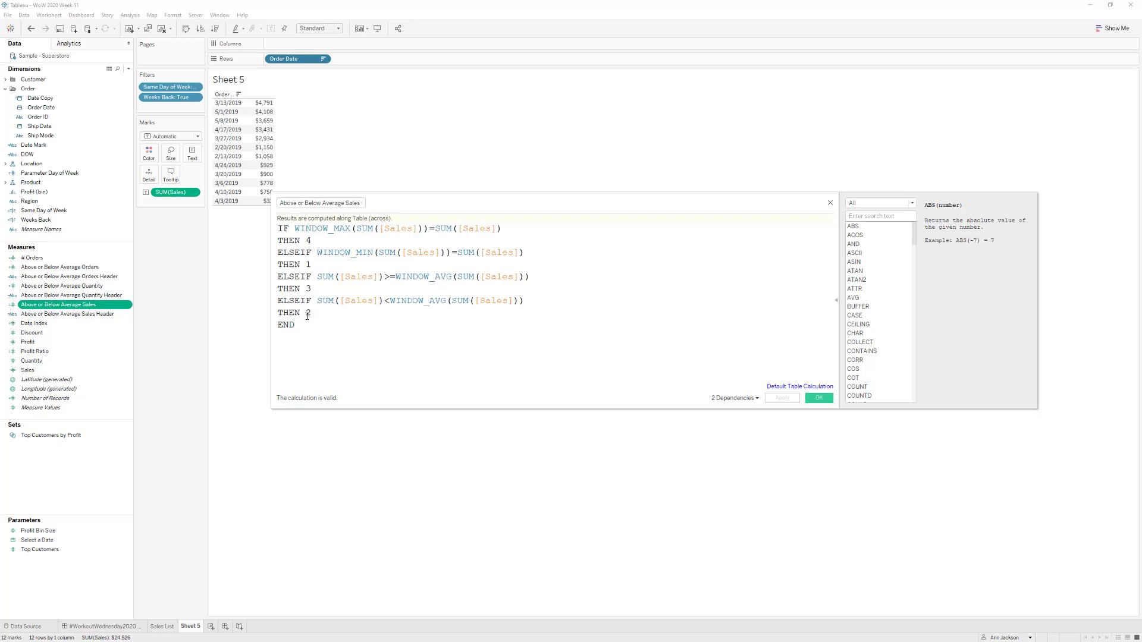
left_click(824, 398)
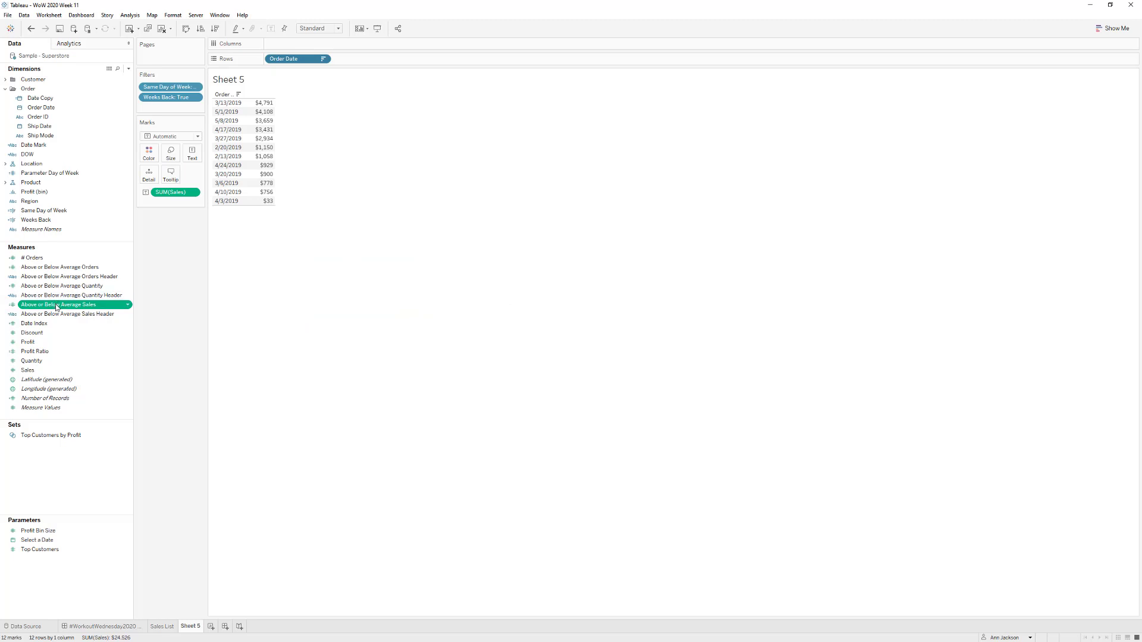
Step: Color the Sheet 5 marks by Above or Below Average Sales, set the mark type to Square, and check the field's Compute Using direction
left_click_drag(58, 304, 149, 157)
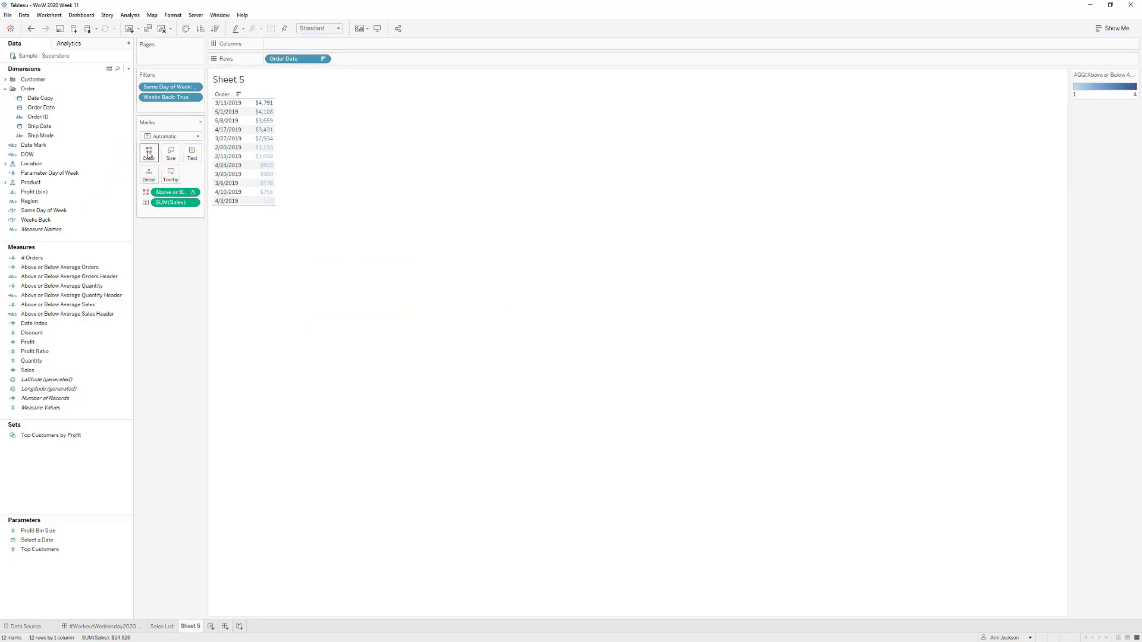
left_click(177, 137)
left_click(160, 182)
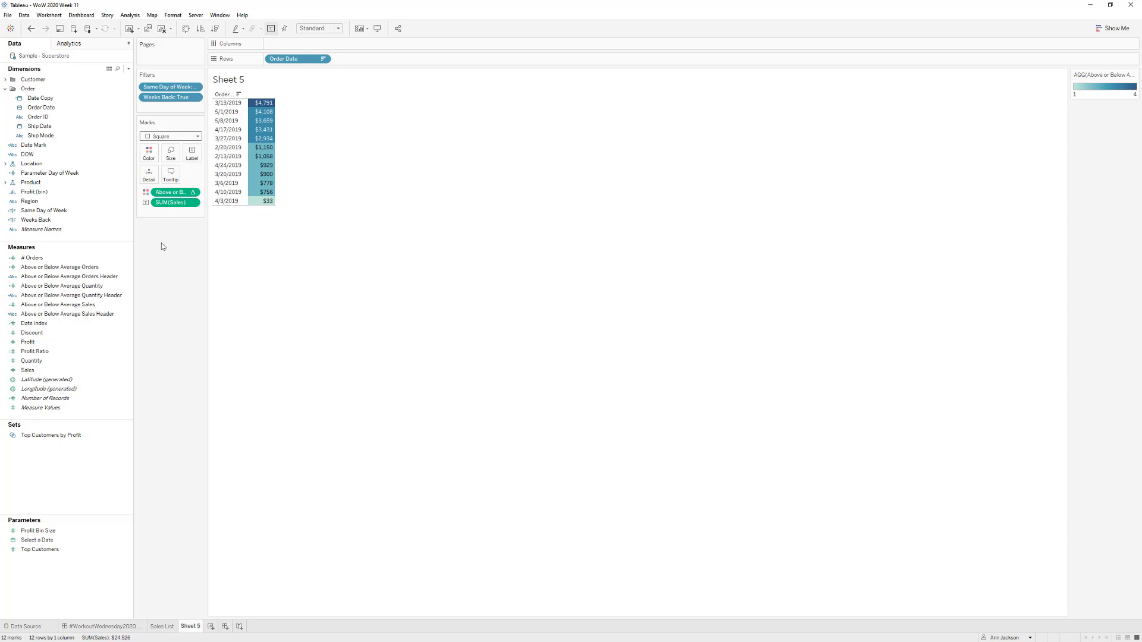
right_click(188, 195)
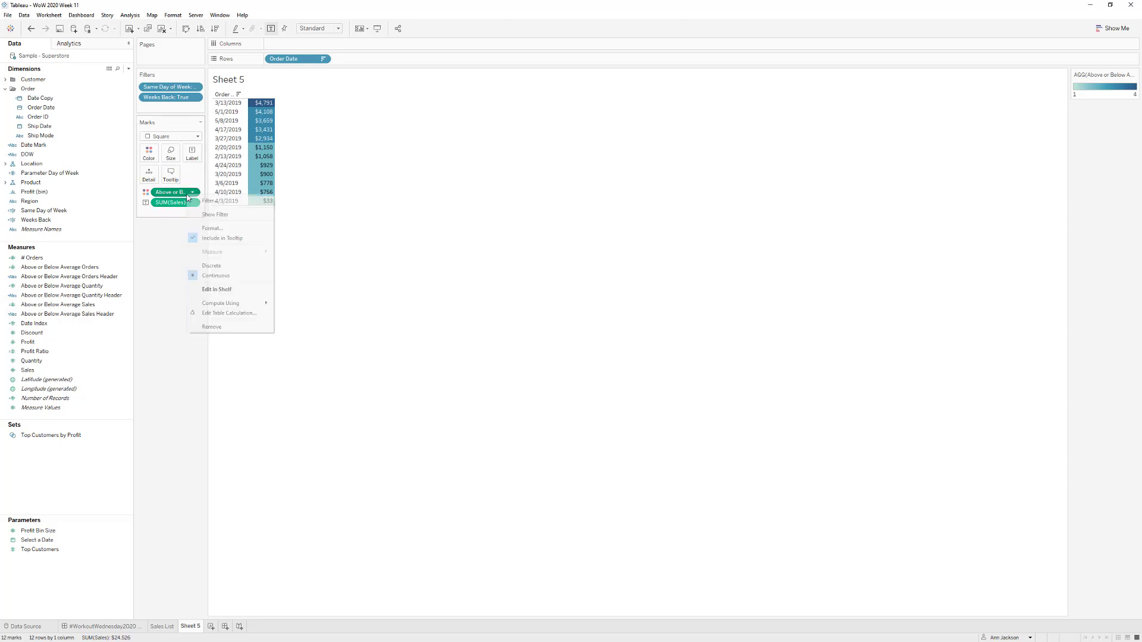
mouse_move(233, 307)
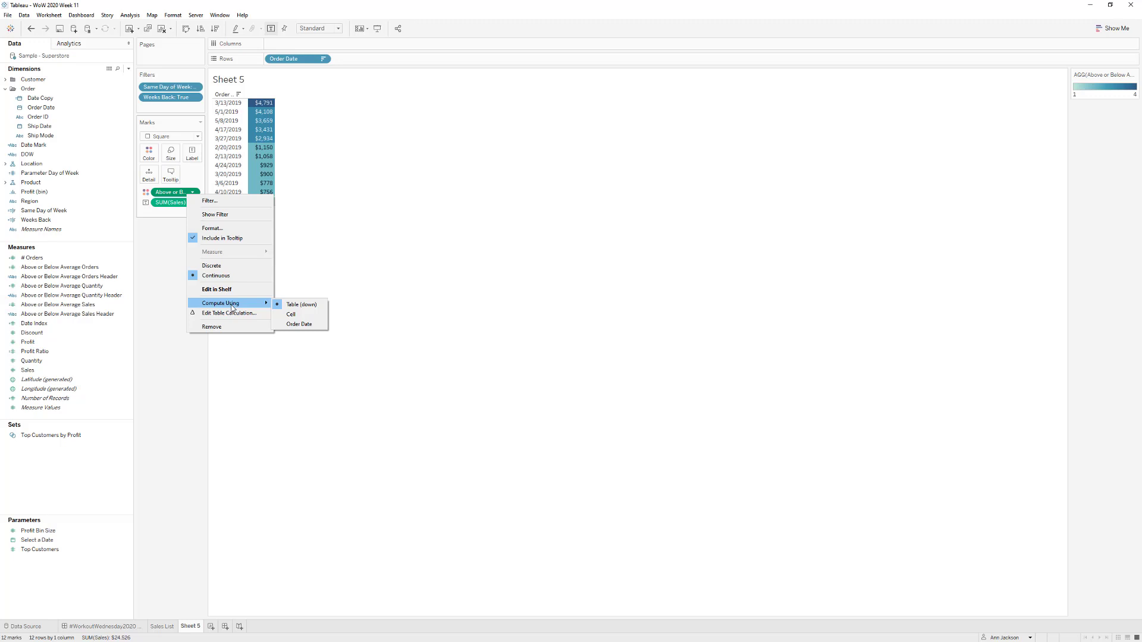
left_click(171, 256)
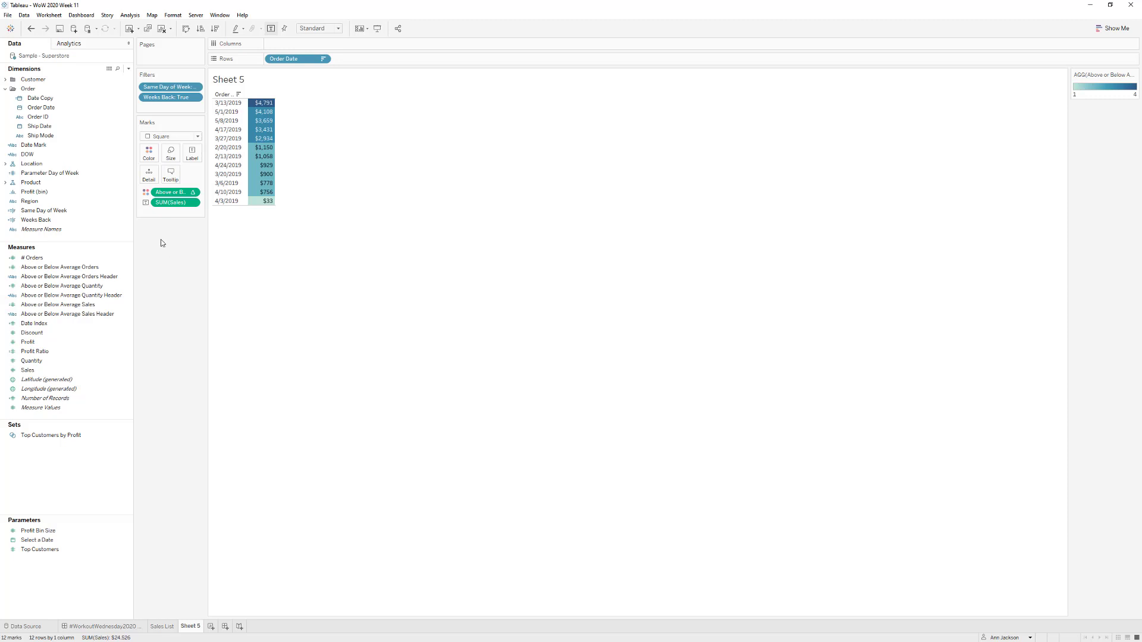
Step: Apply the Red-Green-Gold Diverging palette to Above or Below Average Sales as stepped color with 4 steps
left_click(149, 154)
left_click(180, 182)
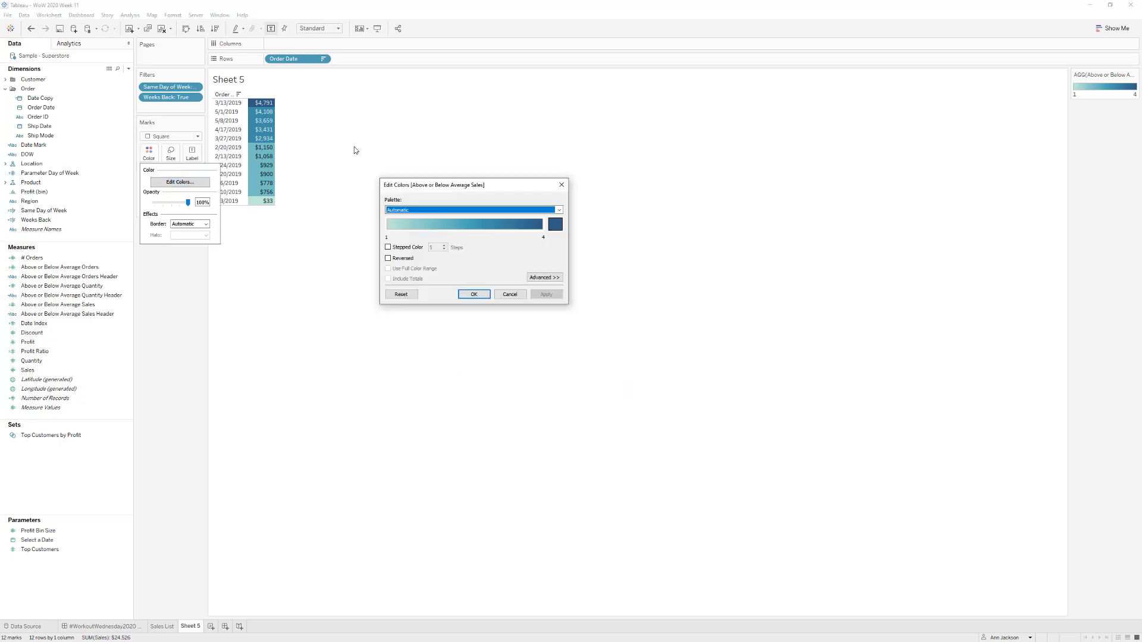
left_click(346, 163)
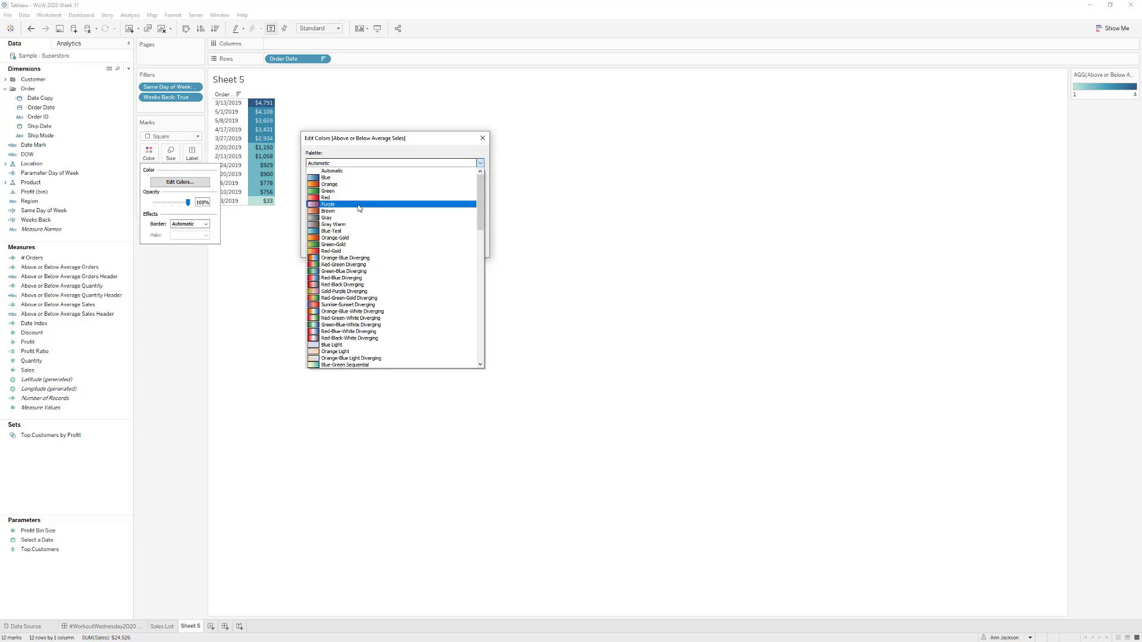
scroll(360, 211, "down", 1)
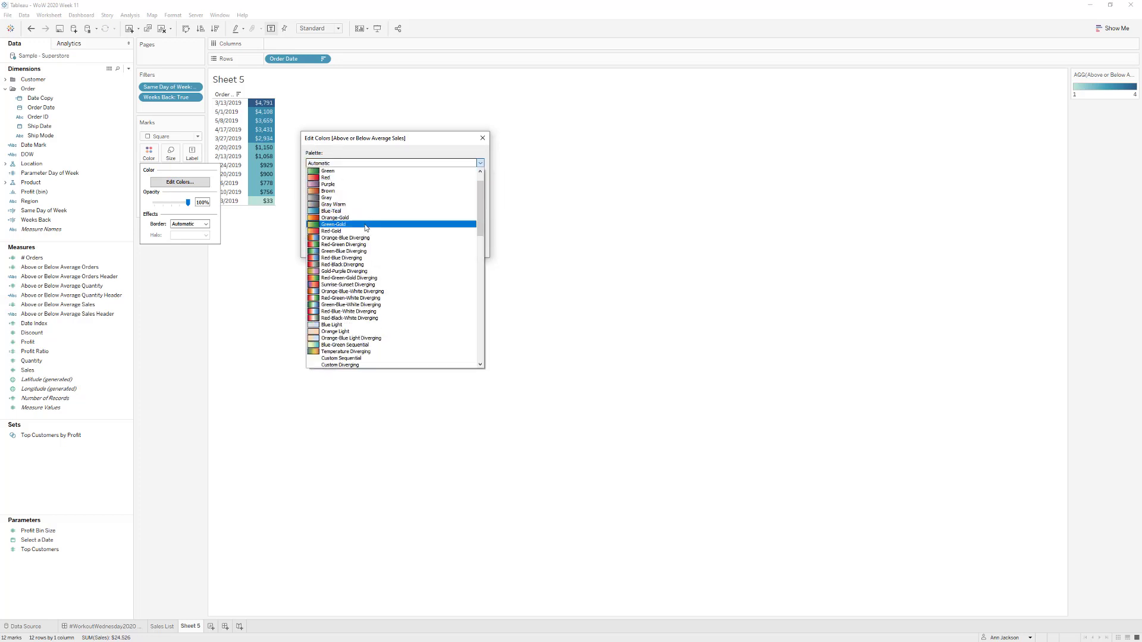
left_click(363, 279)
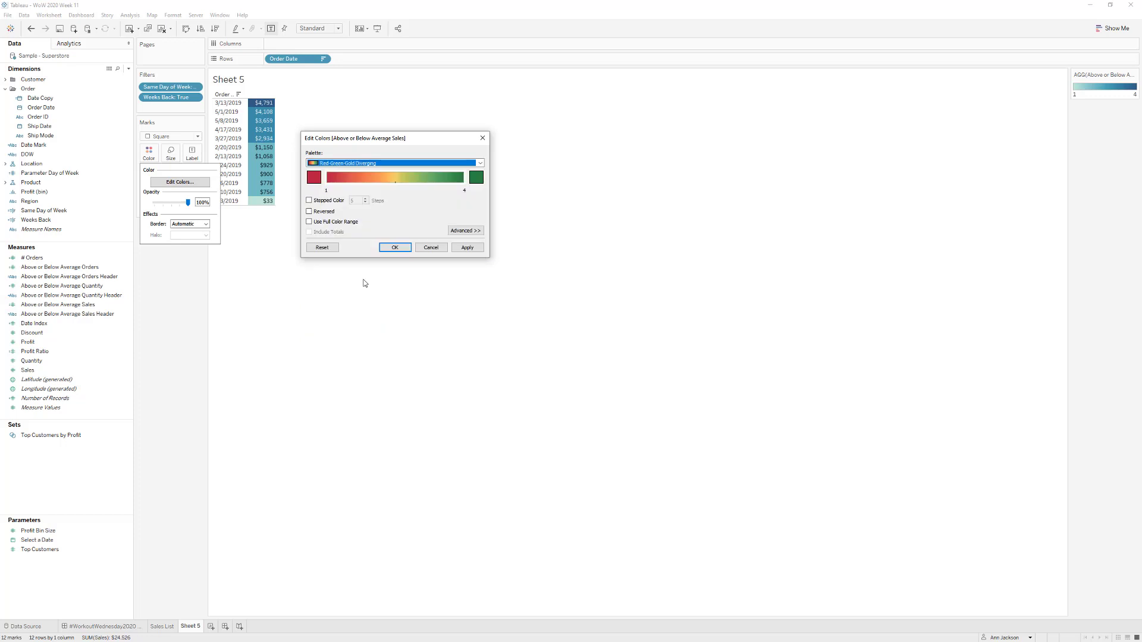
left_click(309, 201)
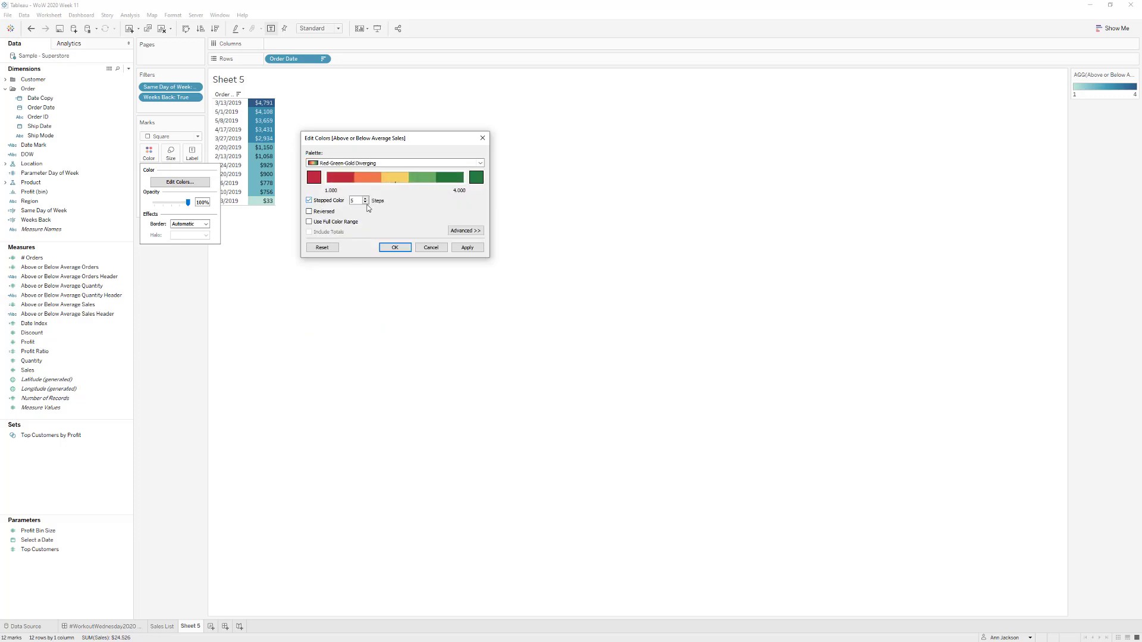
left_click(366, 203)
left_click(455, 247)
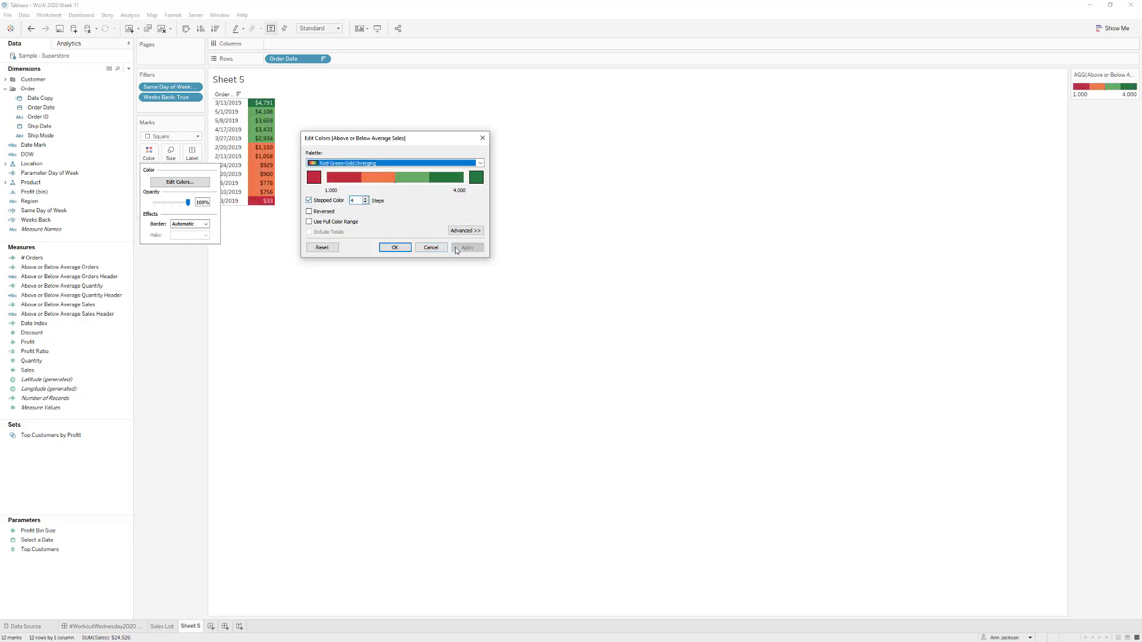
Step: Switch the Above or Below Average Sales colors to the reversed Temperature Diverging palette
left_click(400, 163)
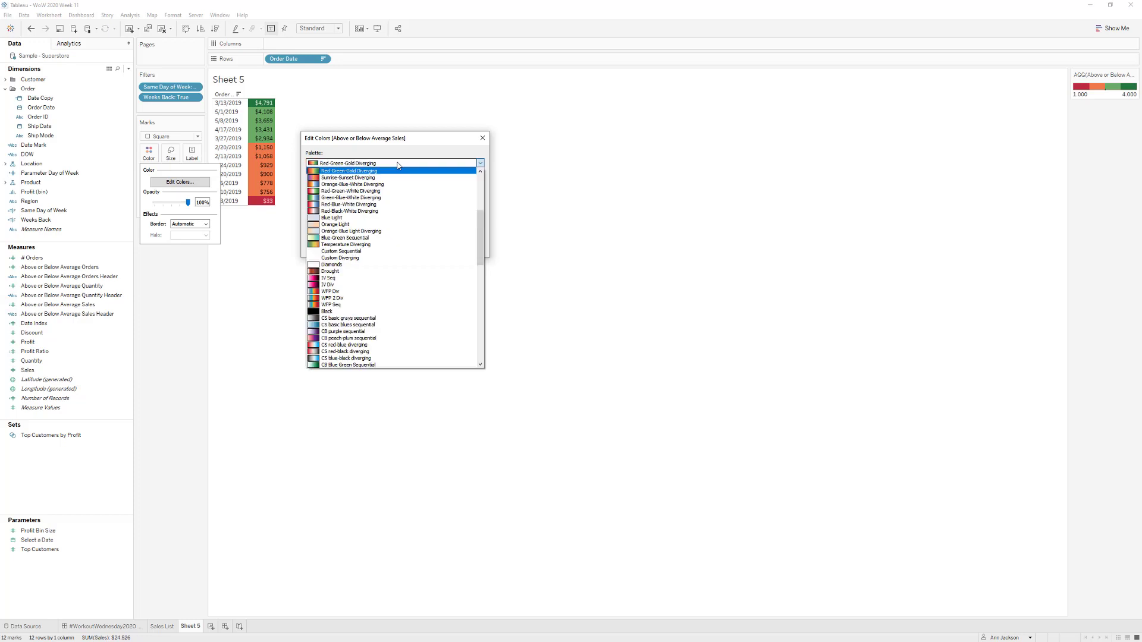
left_click(381, 245)
left_click(456, 248)
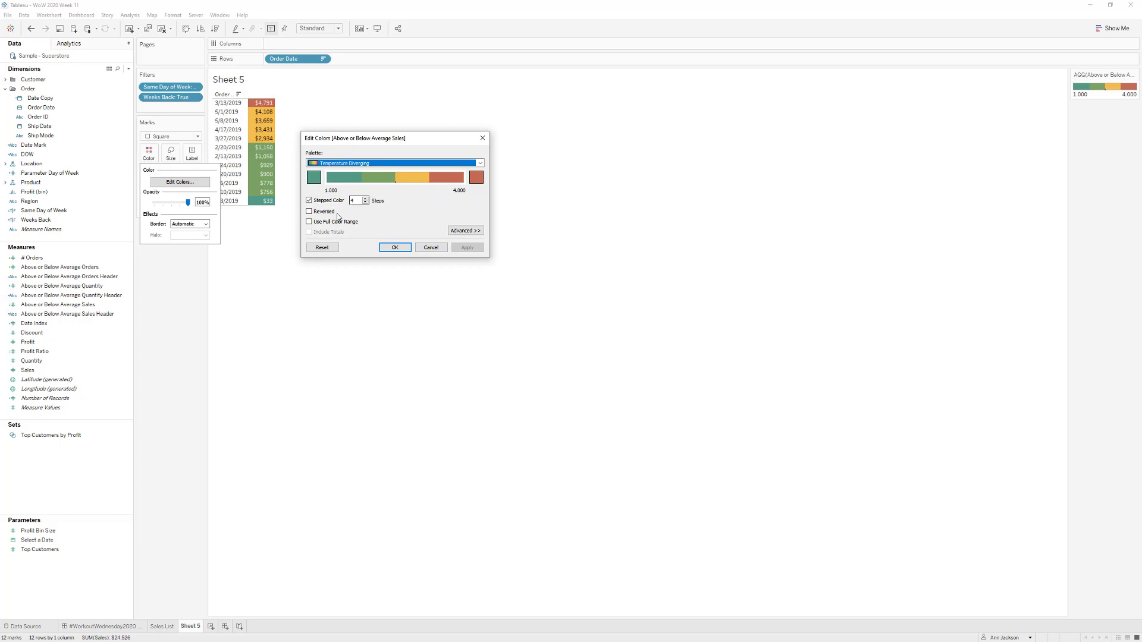
left_click(309, 211)
left_click(476, 248)
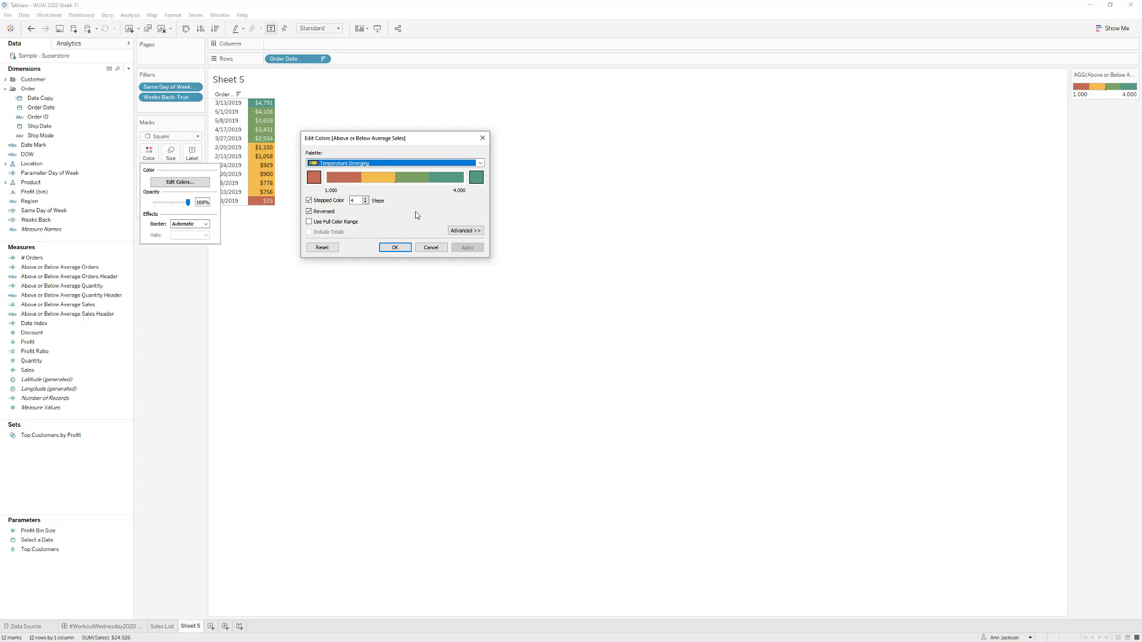
left_click(398, 250)
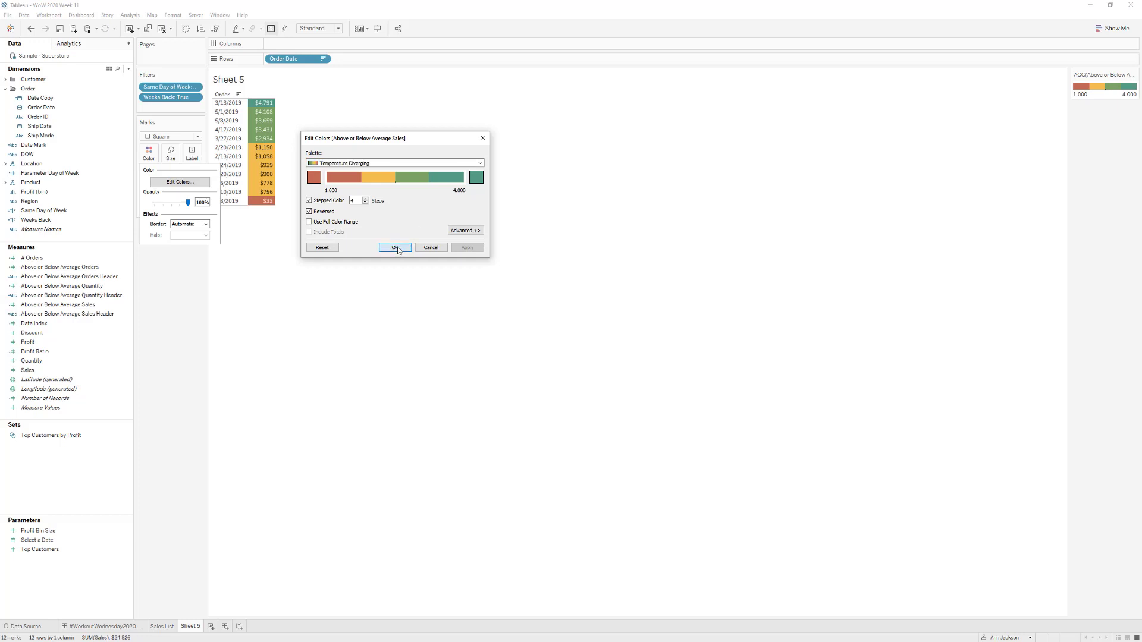
left_click(397, 248)
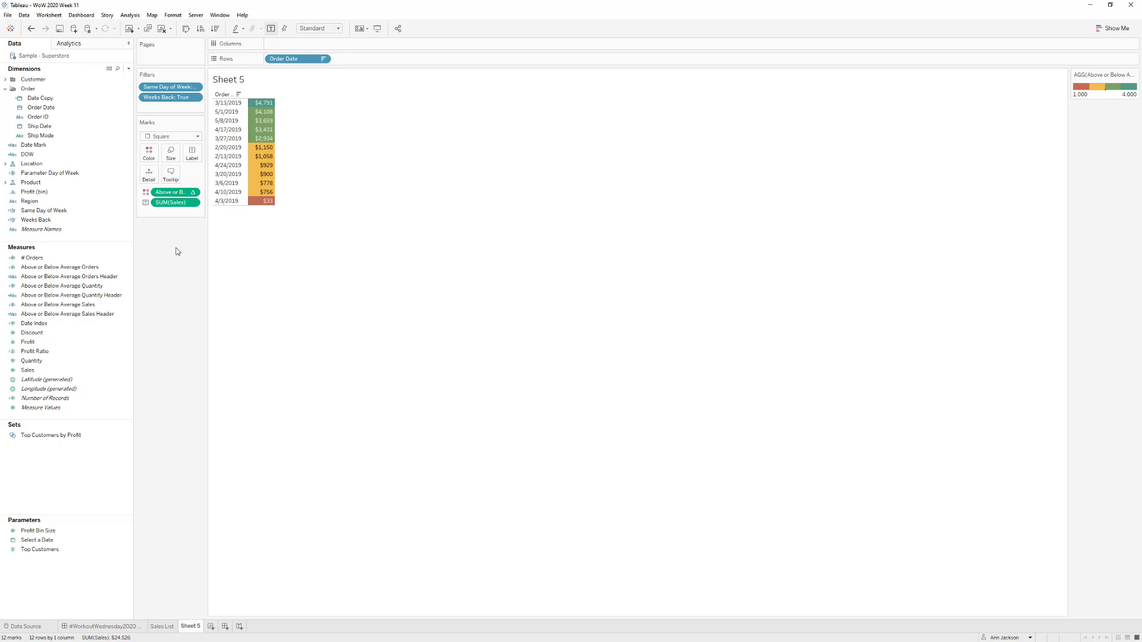
Step: Examine the Above or Below Average Sales Header calculation after viewing the finished headers on the Sales List sheet
left_click(170, 628)
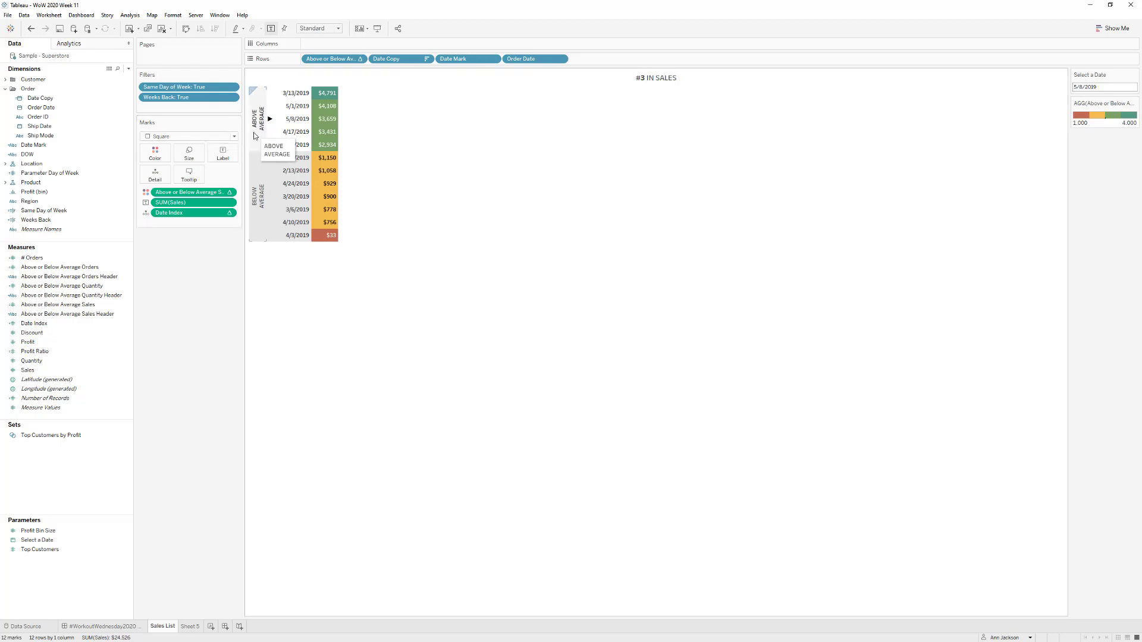
left_click(188, 627)
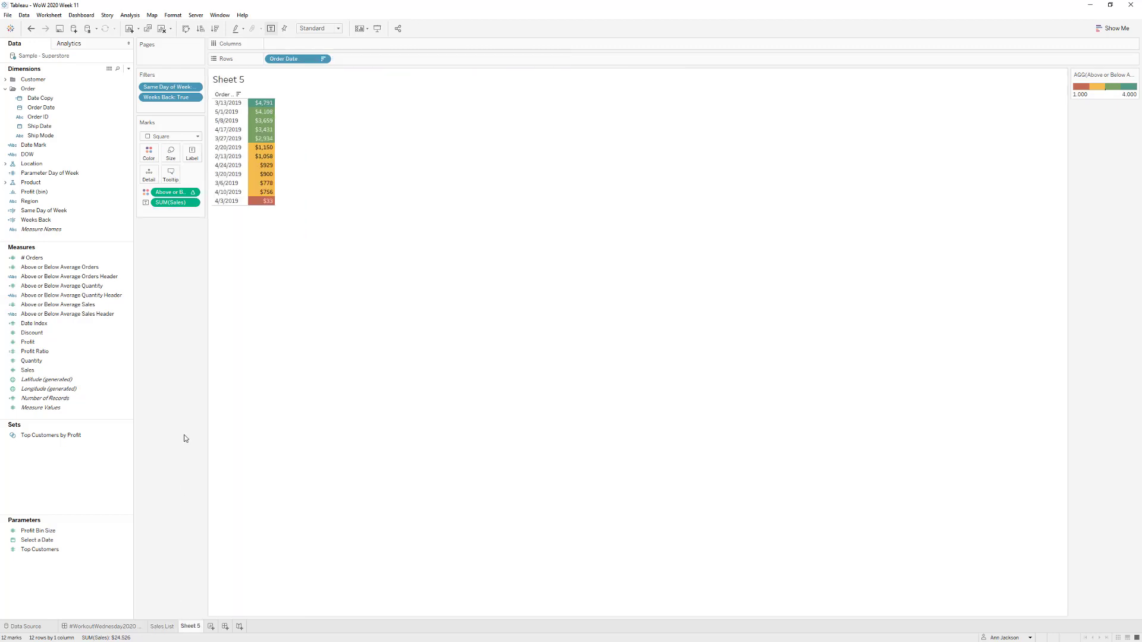
right_click(107, 315)
left_click(129, 361)
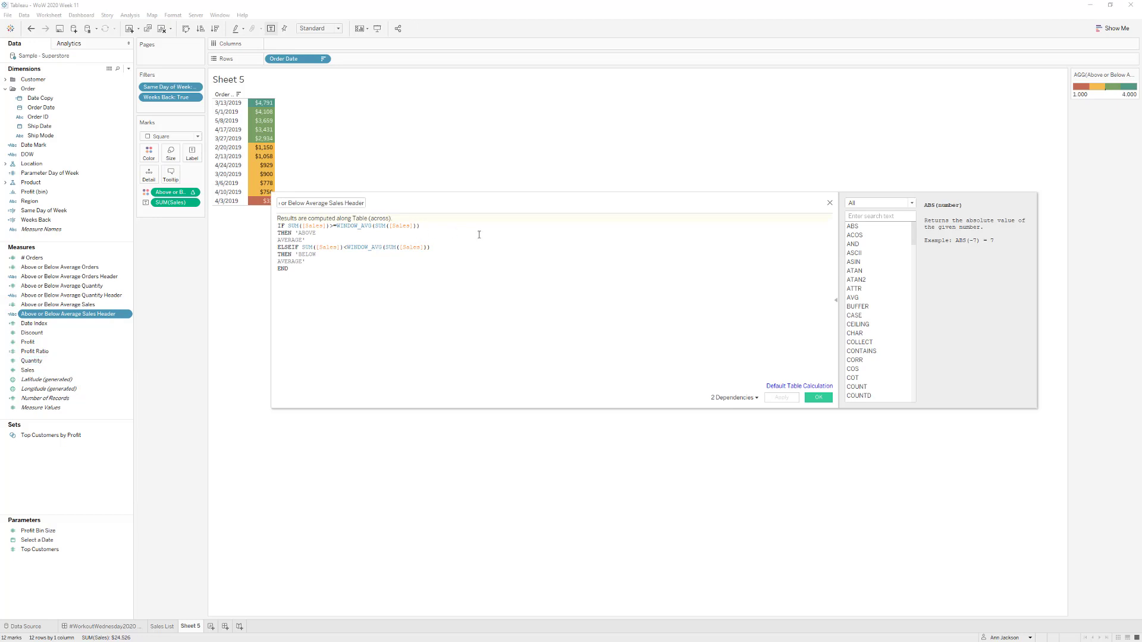
scroll(493, 271, "up", 2)
left_click_drag(486, 208, 494, 229)
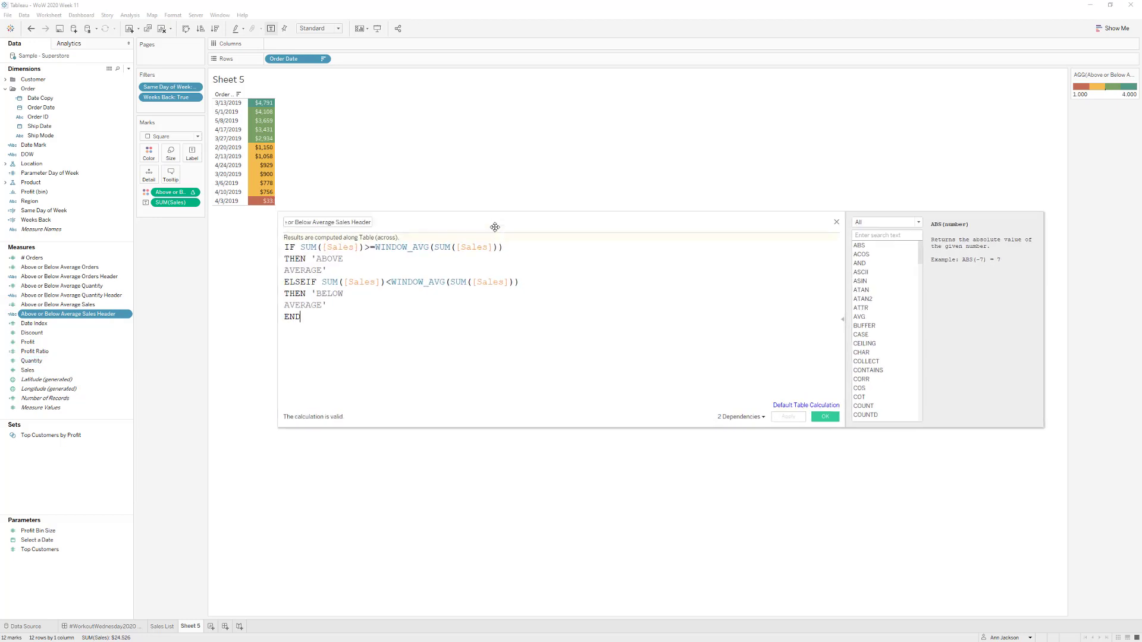
scroll(558, 265, "up", 2)
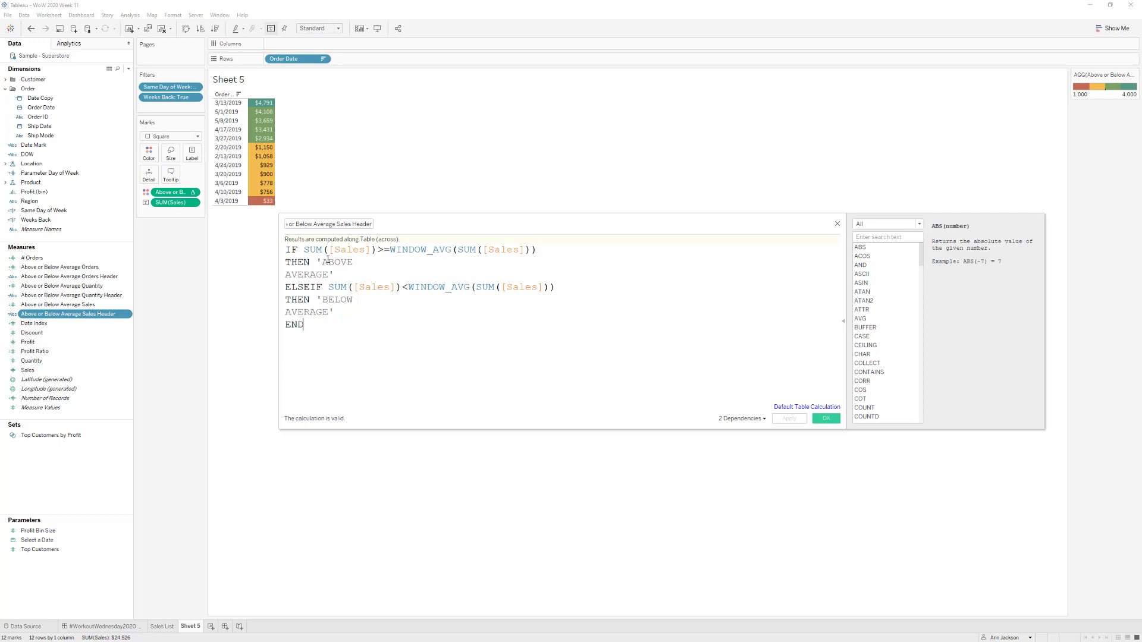
left_click(839, 228)
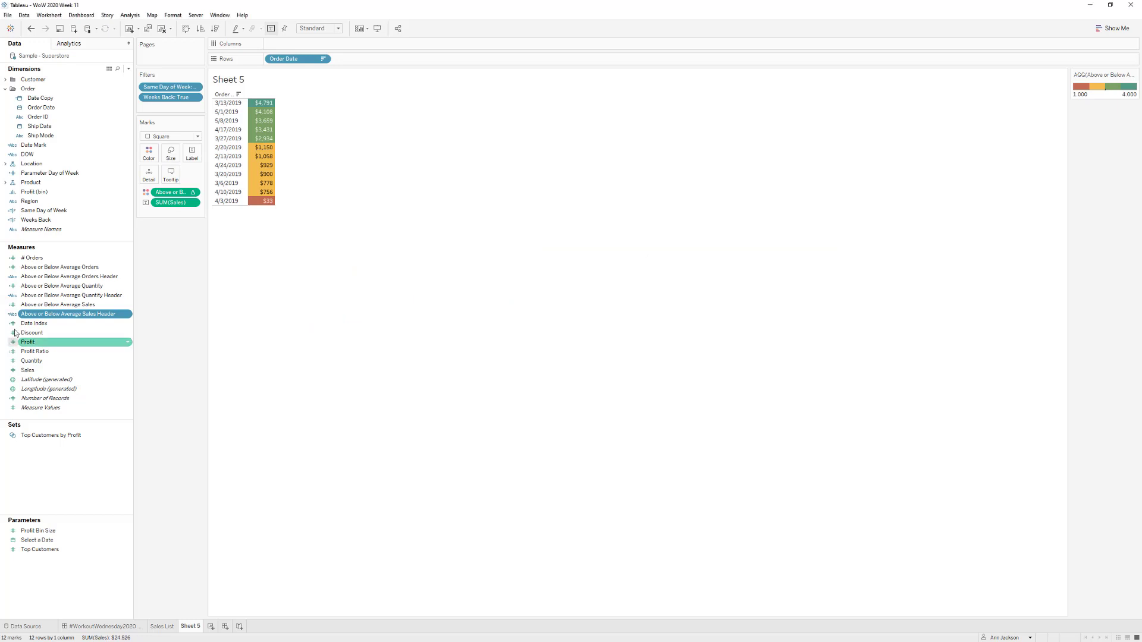
Step: Add Above or Below Average Sales Header to Rows before Order Date, with rotated labels, hidden row field labels and a wider header column
left_click_drag(67, 313, 267, 60)
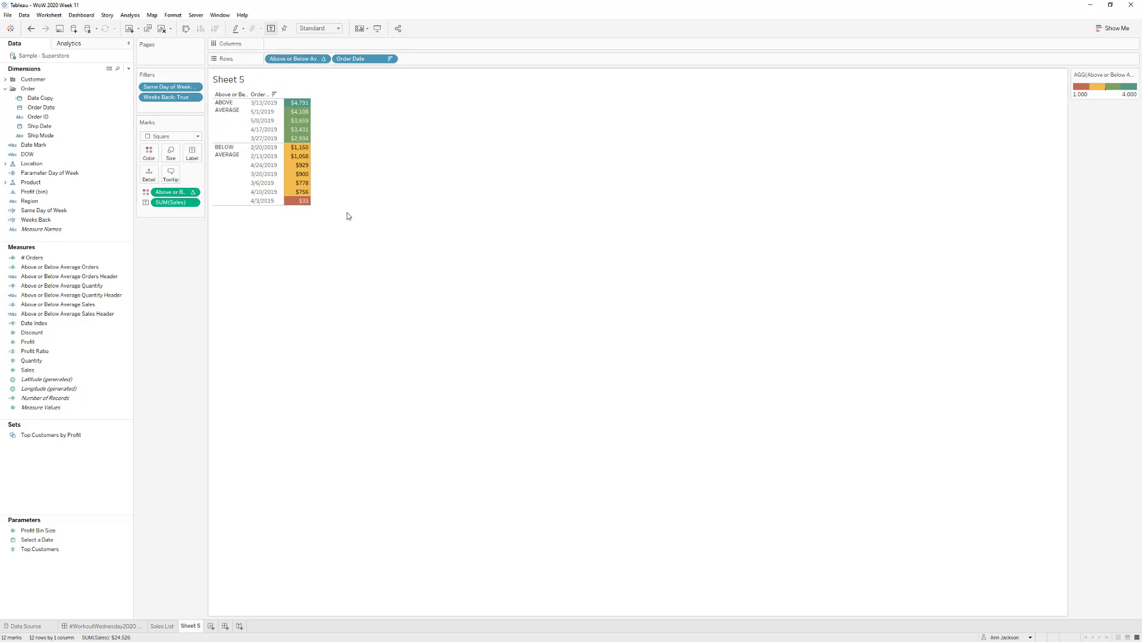
right_click(225, 126)
left_click(254, 172)
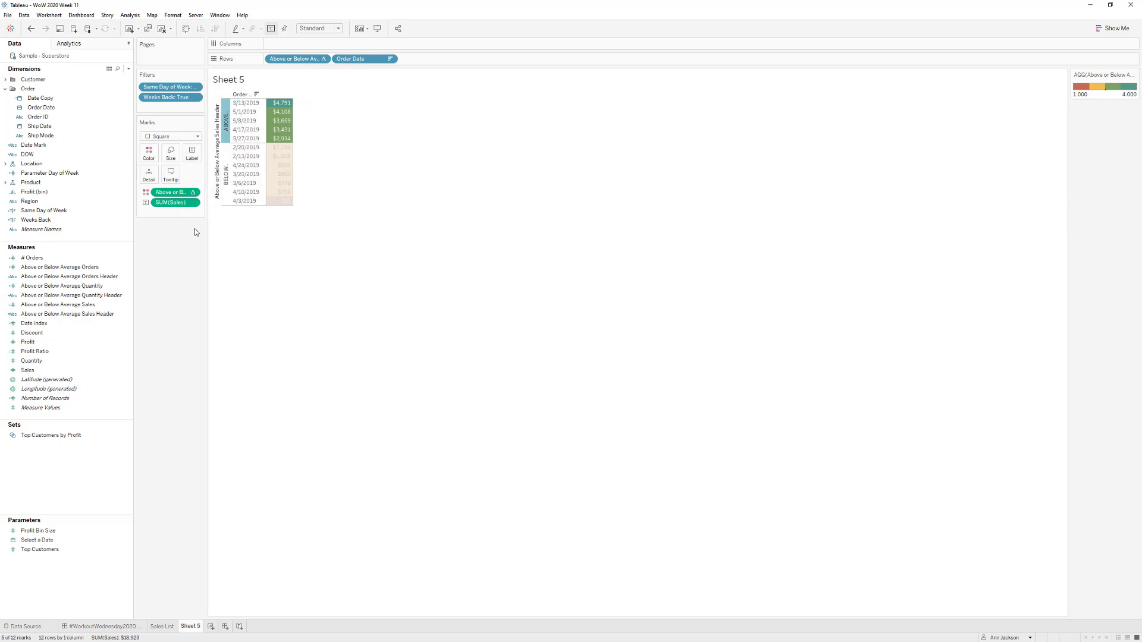
right_click(217, 178)
left_click(238, 190)
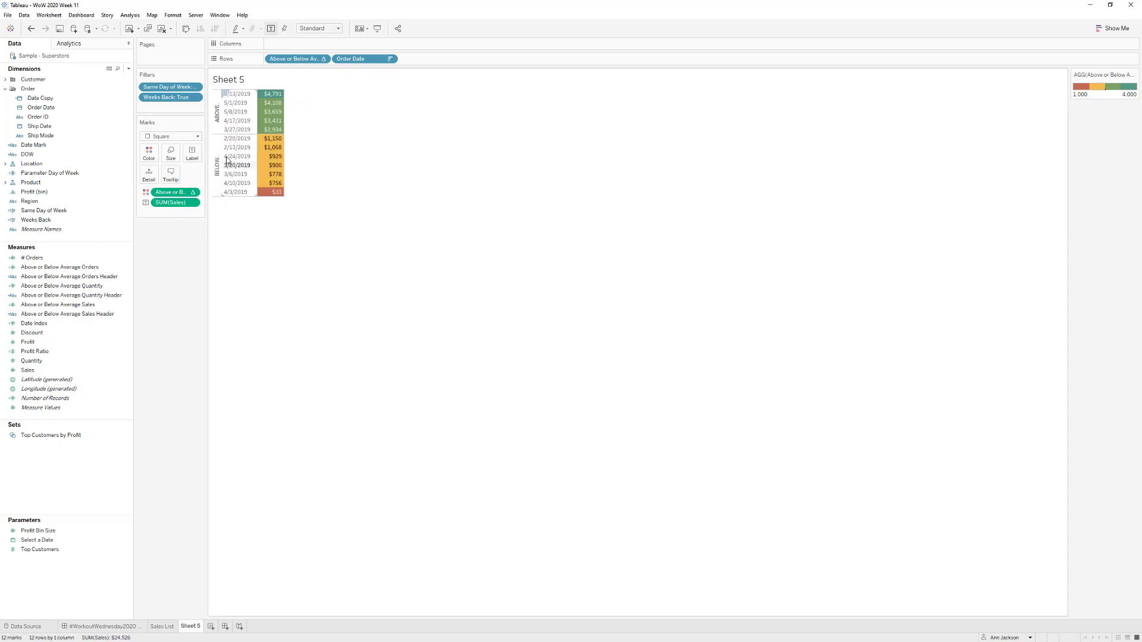
left_click_drag(223, 150, 236, 150)
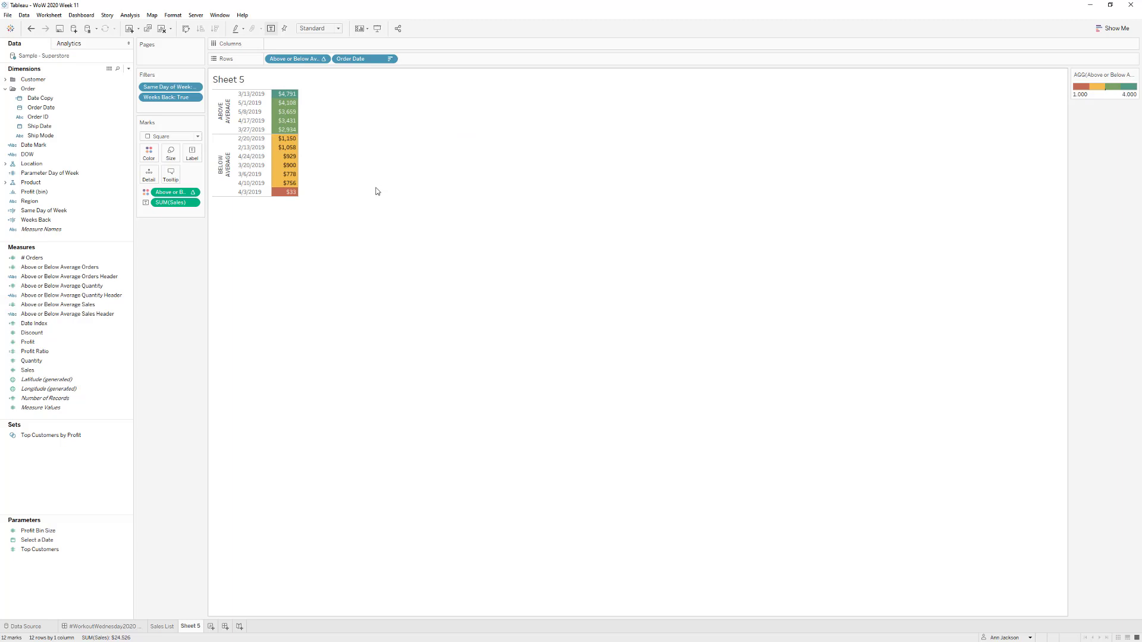
Step: Review the Date Mark calculation, then place Date Mark before Order Date on Rows with a narrow column
left_click(162, 627)
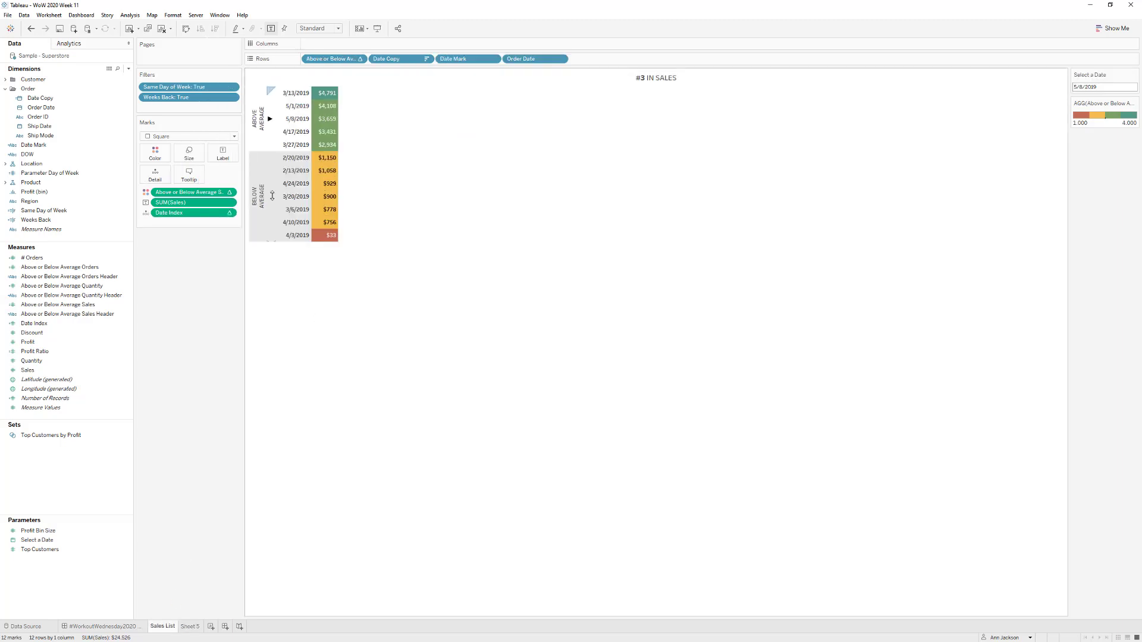
left_click(190, 626)
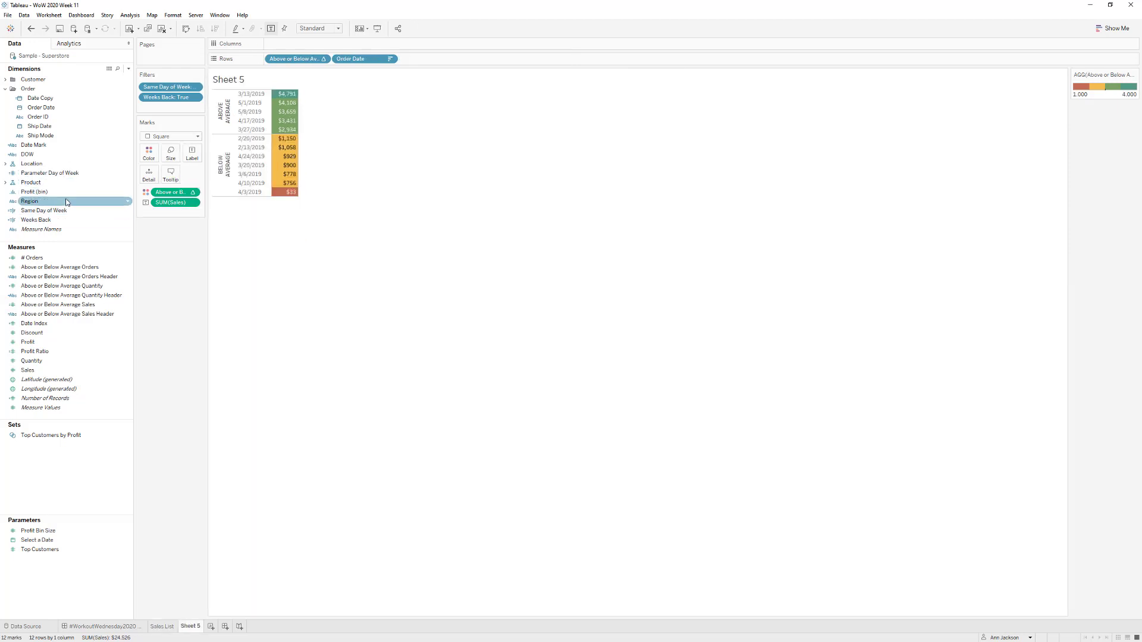
right_click(59, 146)
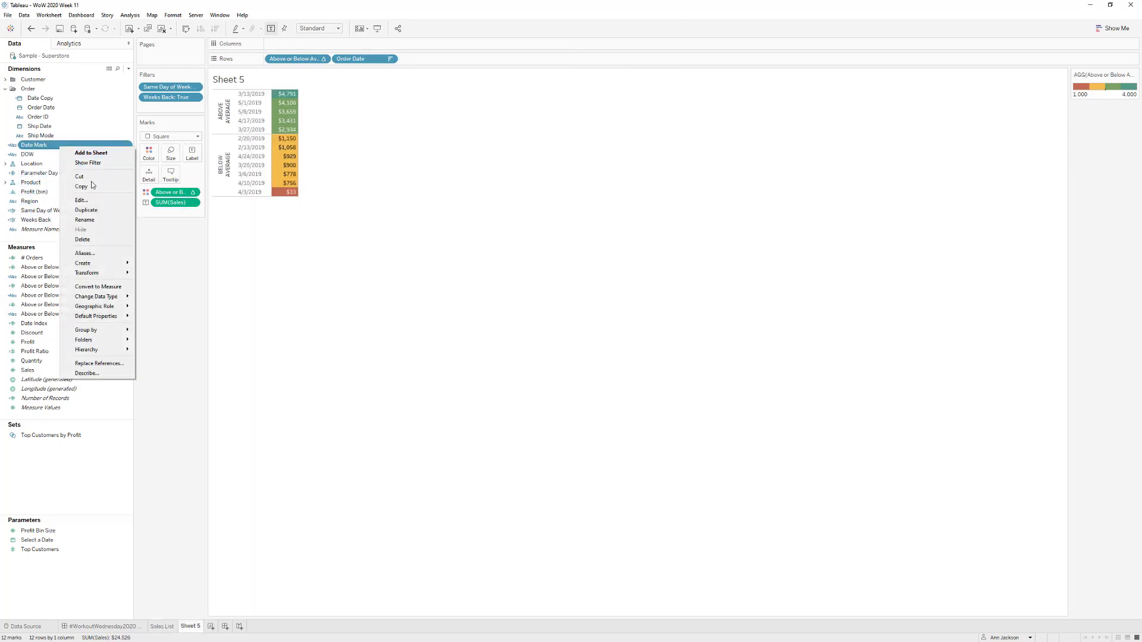
left_click(93, 201)
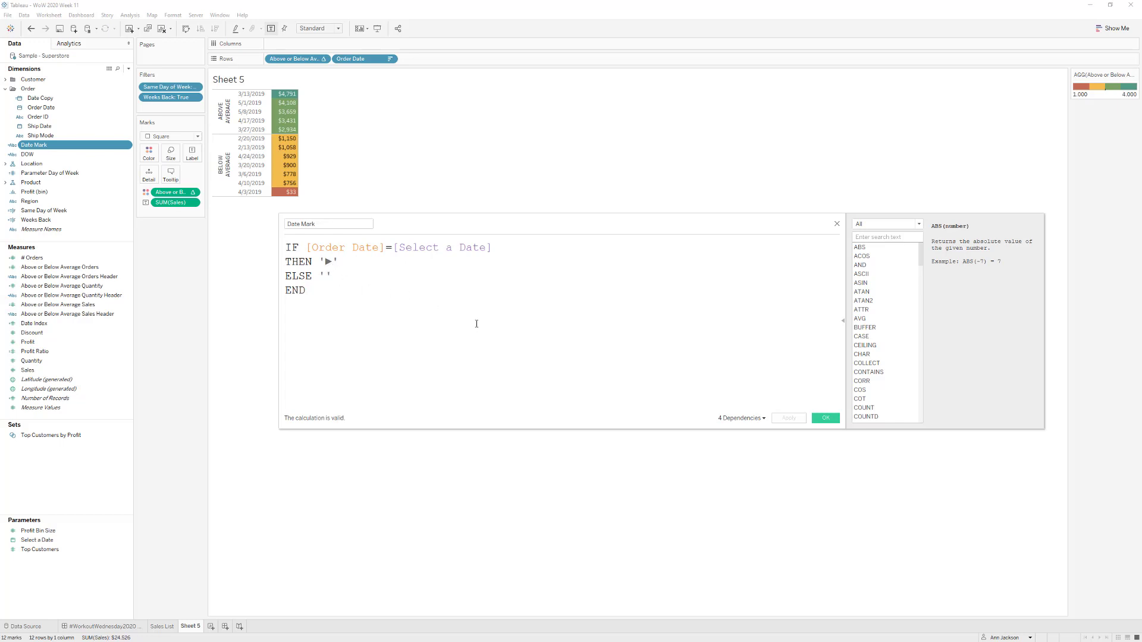
left_click(837, 224)
left_click_drag(70, 154, 332, 63)
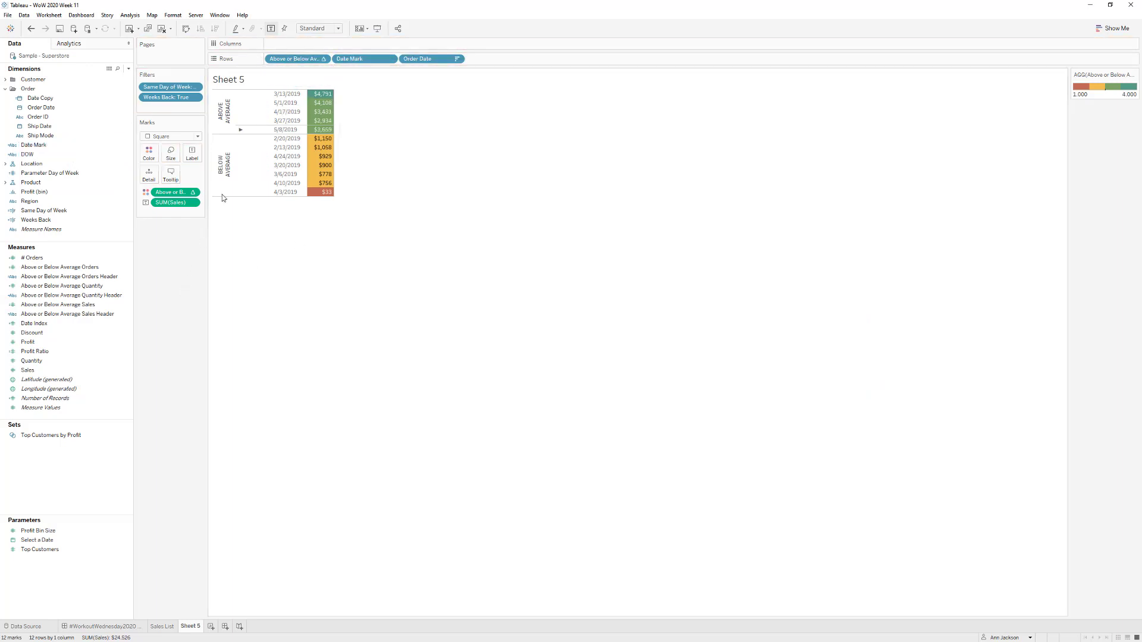
left_click_drag(254, 129, 244, 129)
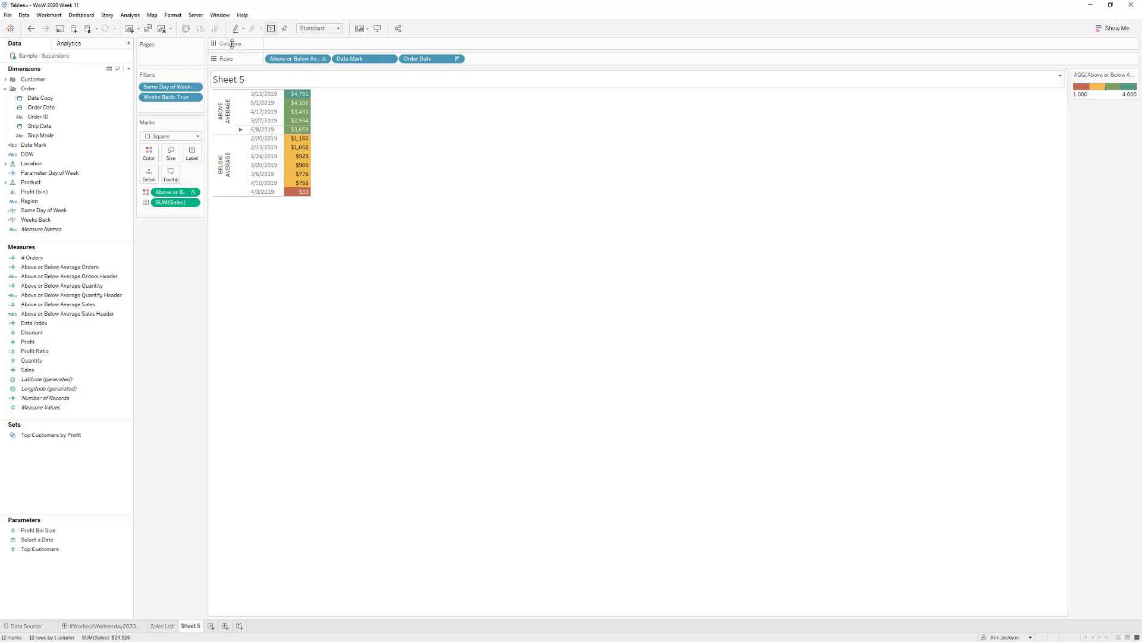
Step: Remove the row and column divider borders from Sheet 5 by setting their pane lines to None
left_click(173, 18)
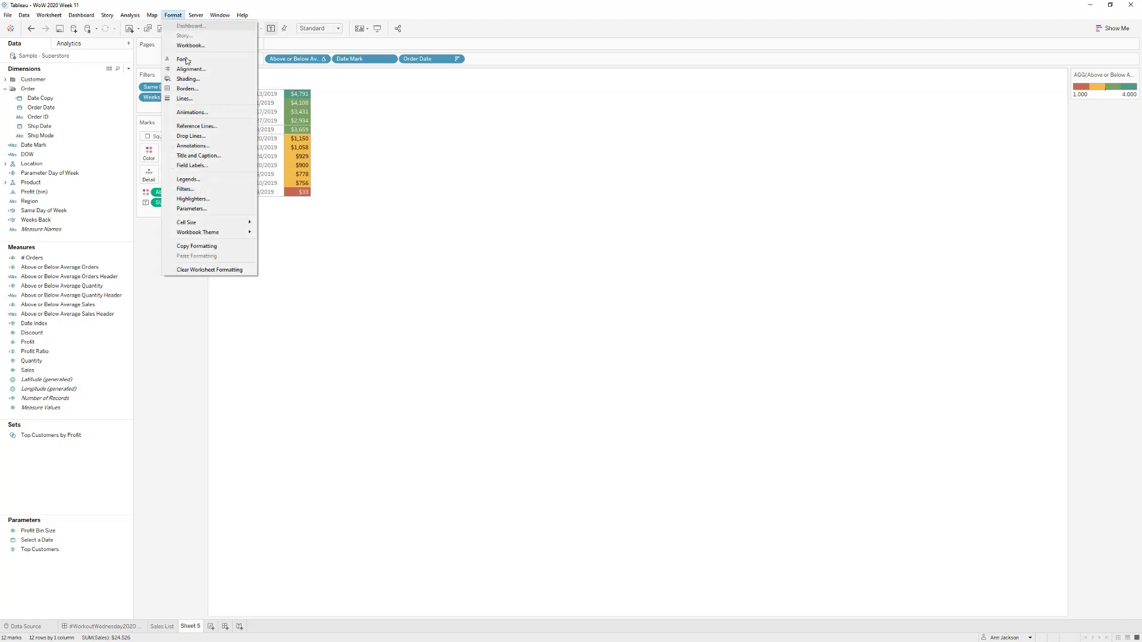
left_click(192, 92)
left_click(79, 293)
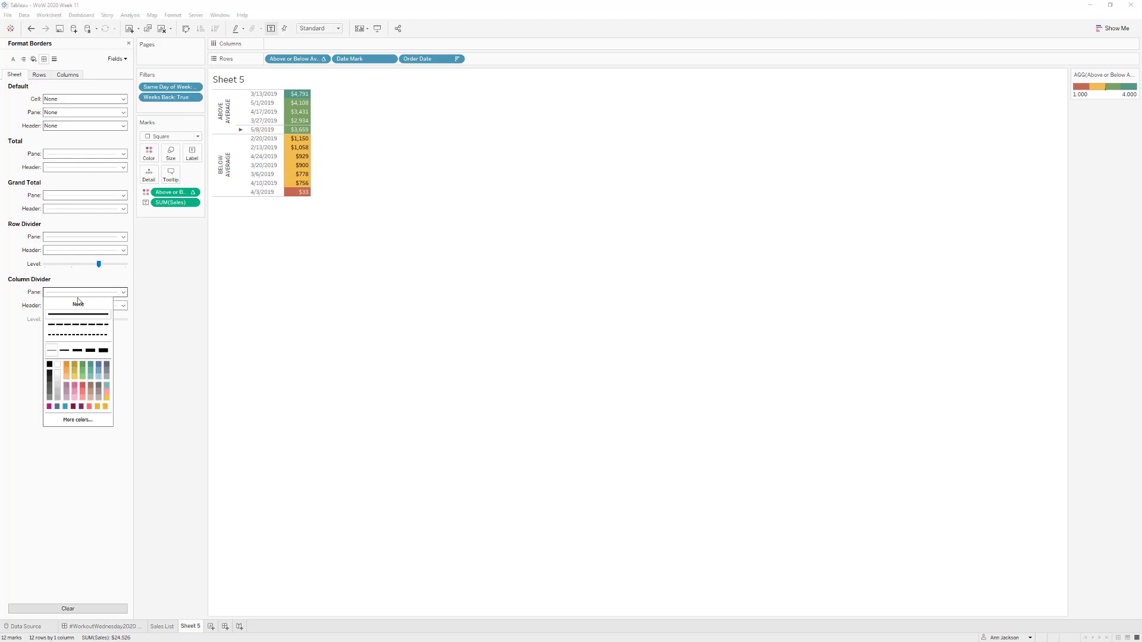
left_click(77, 237)
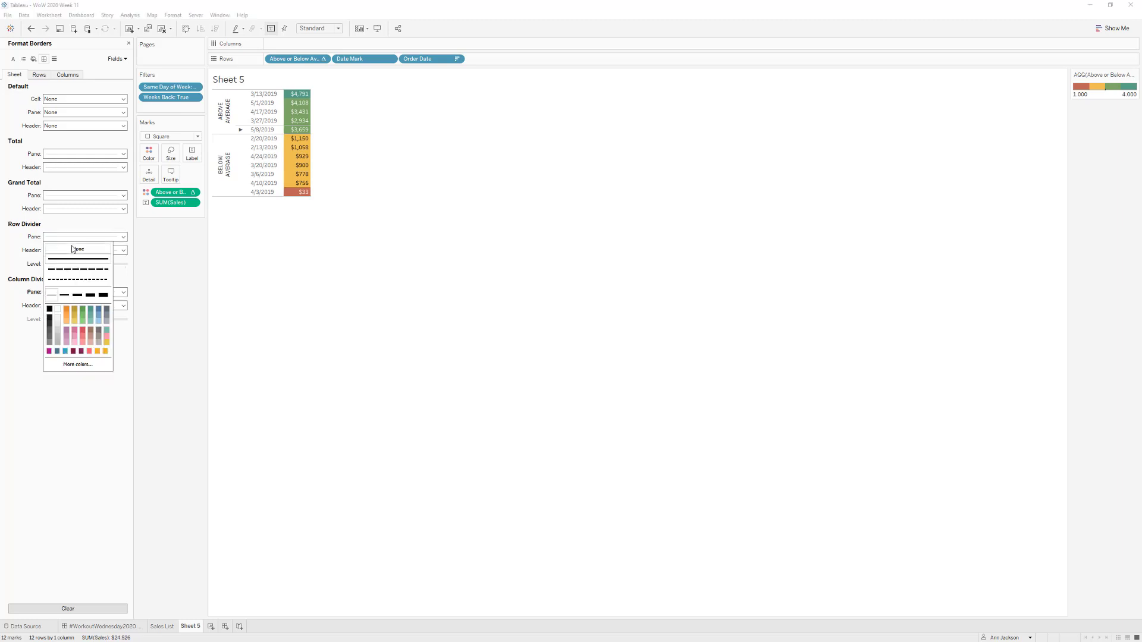
left_click(132, 286)
Step: Shade the Below Average group as one block by increasing the row band size one notch and lowering the banding level to its minimum
left_click(33, 59)
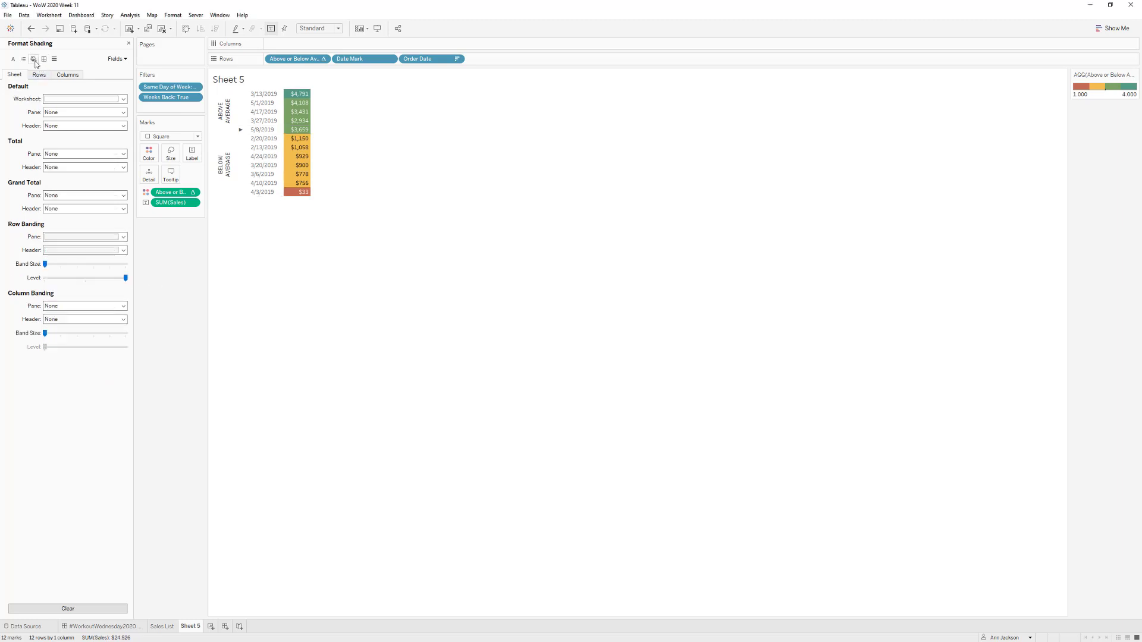
left_click(62, 265)
left_click(85, 283)
left_click_drag(85, 283, 45, 277)
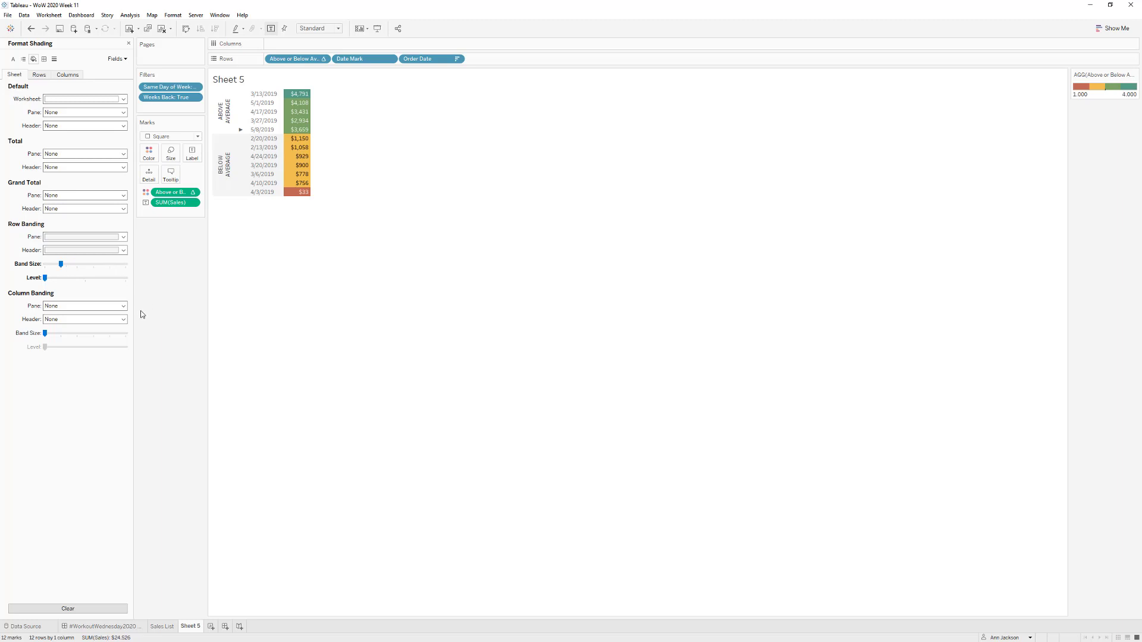
Step: Compare the date order and marker position in Sheet 5 with the finished Sales List sheet, and close the shading settings
left_click(160, 626)
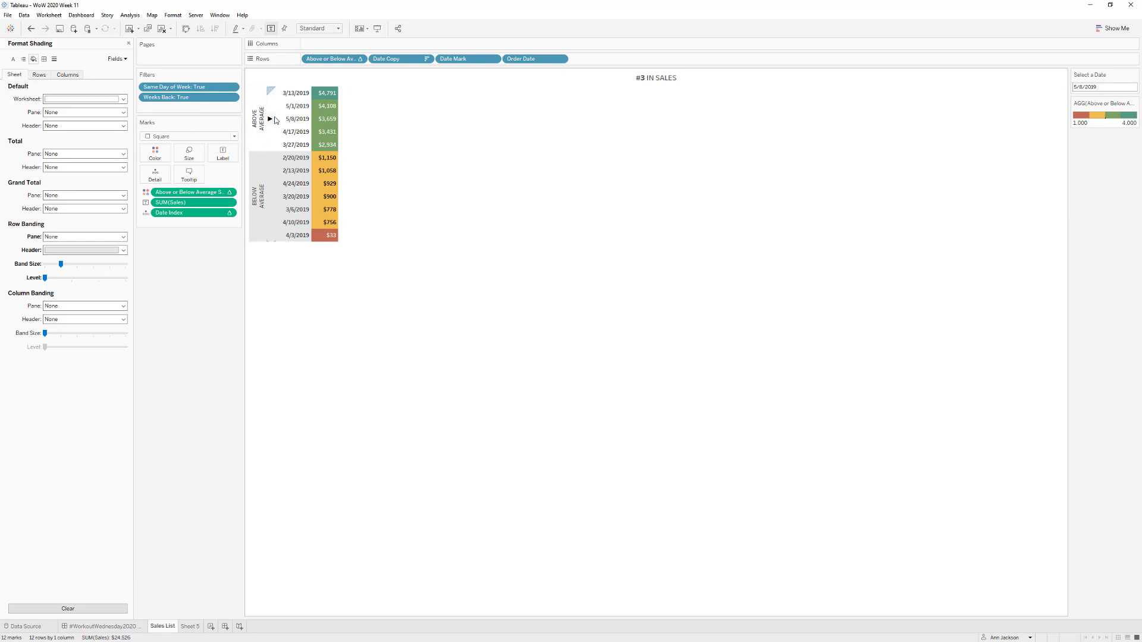
left_click(188, 630)
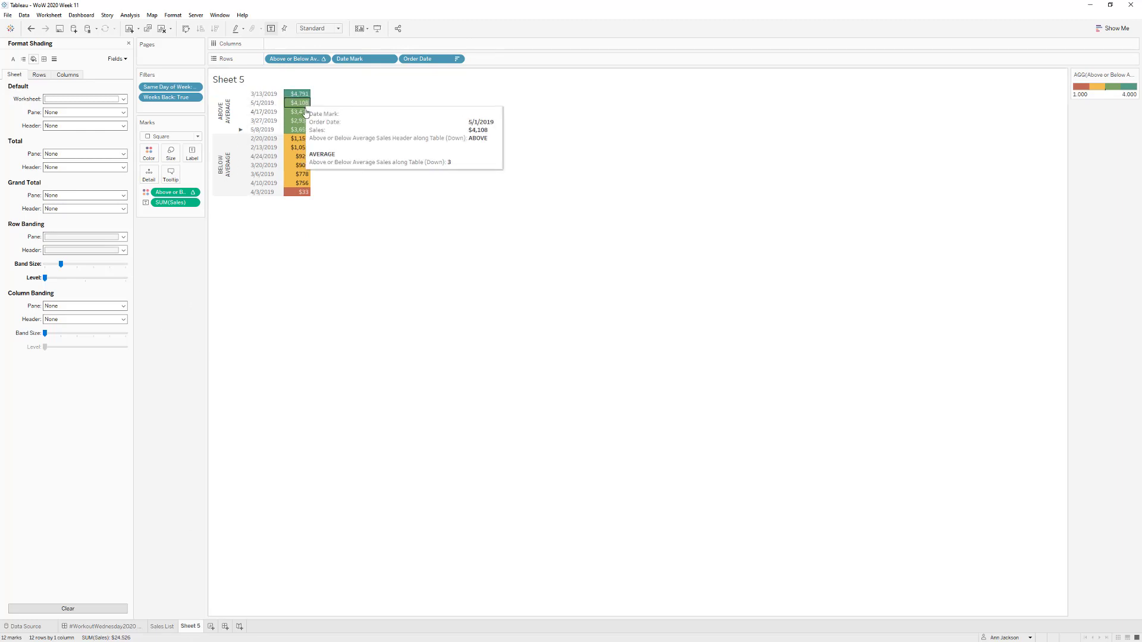
mouse_move(306, 135)
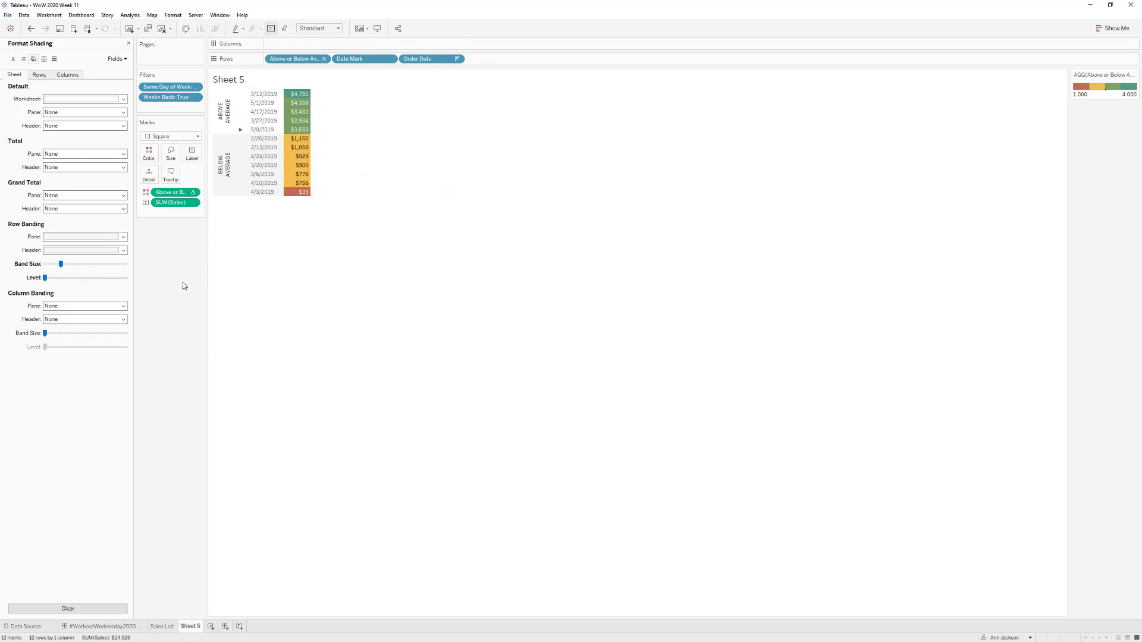
left_click(128, 44)
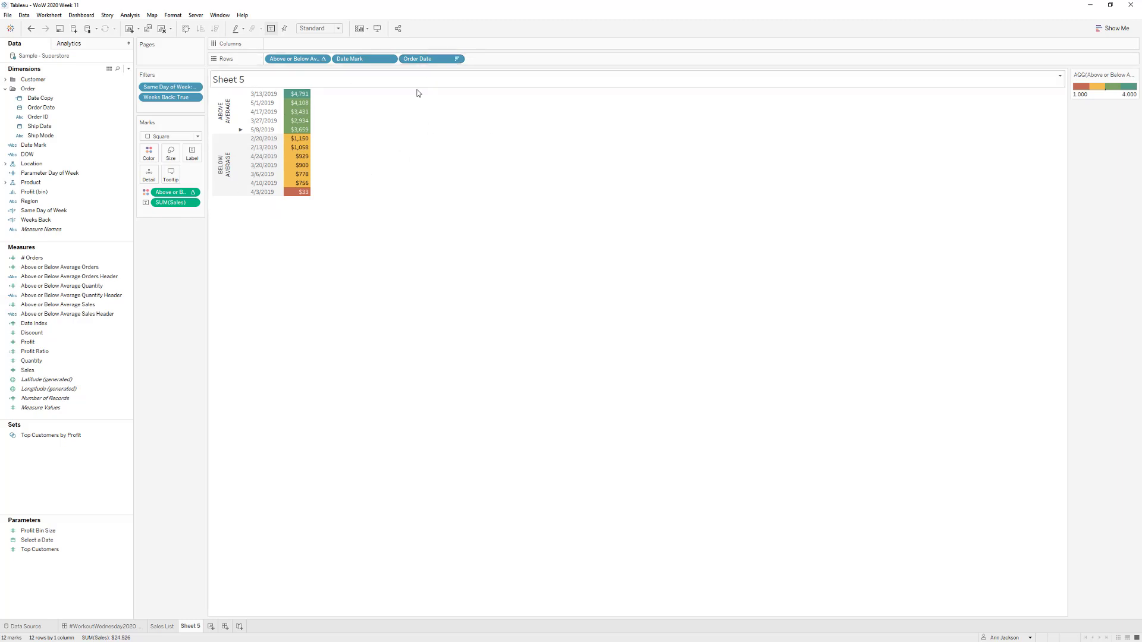
right_click(441, 60)
left_click(394, 159)
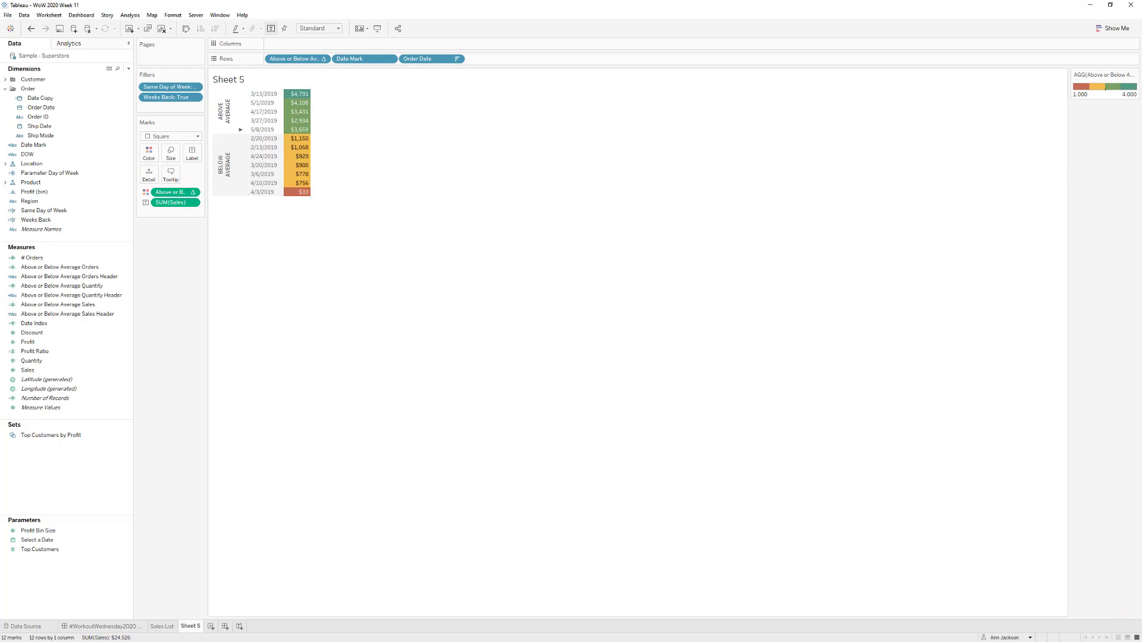
left_click(162, 626)
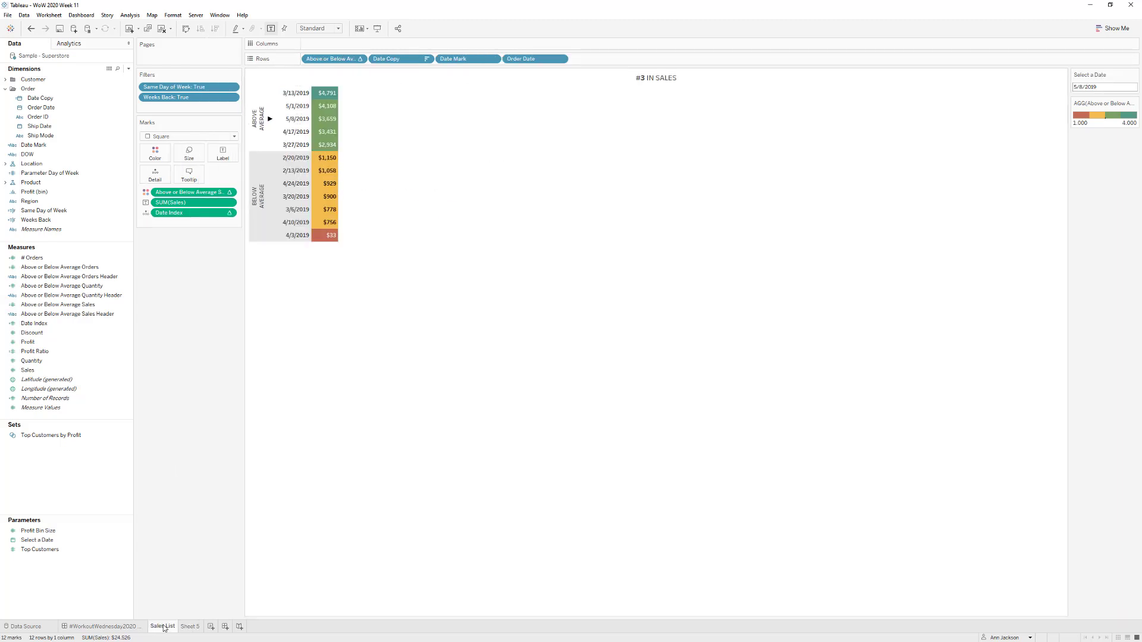
left_click(195, 627)
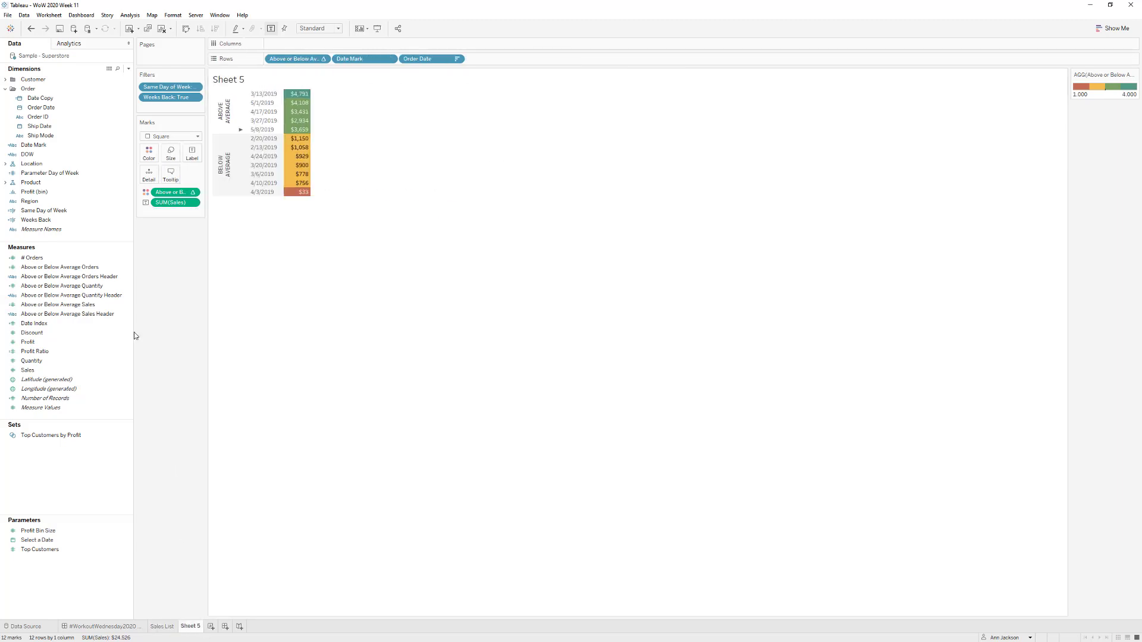
Step: Check the Date Copy calculation and add Date Copy as a discrete field on Rows before Date Mark
right_click(39, 98)
left_click(70, 151)
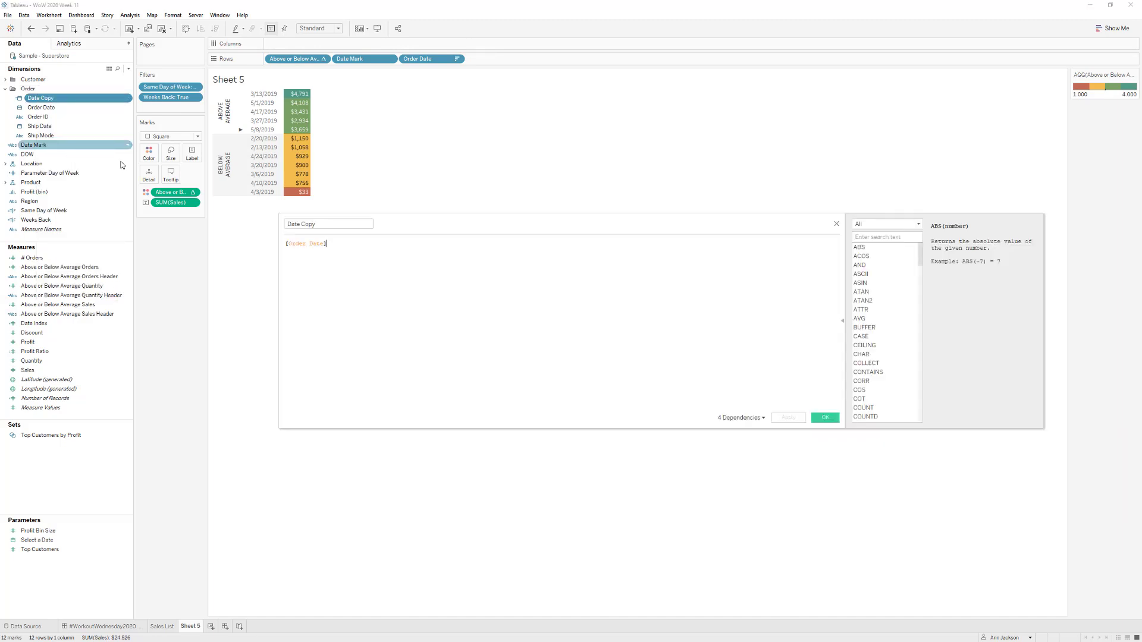
left_click(834, 224)
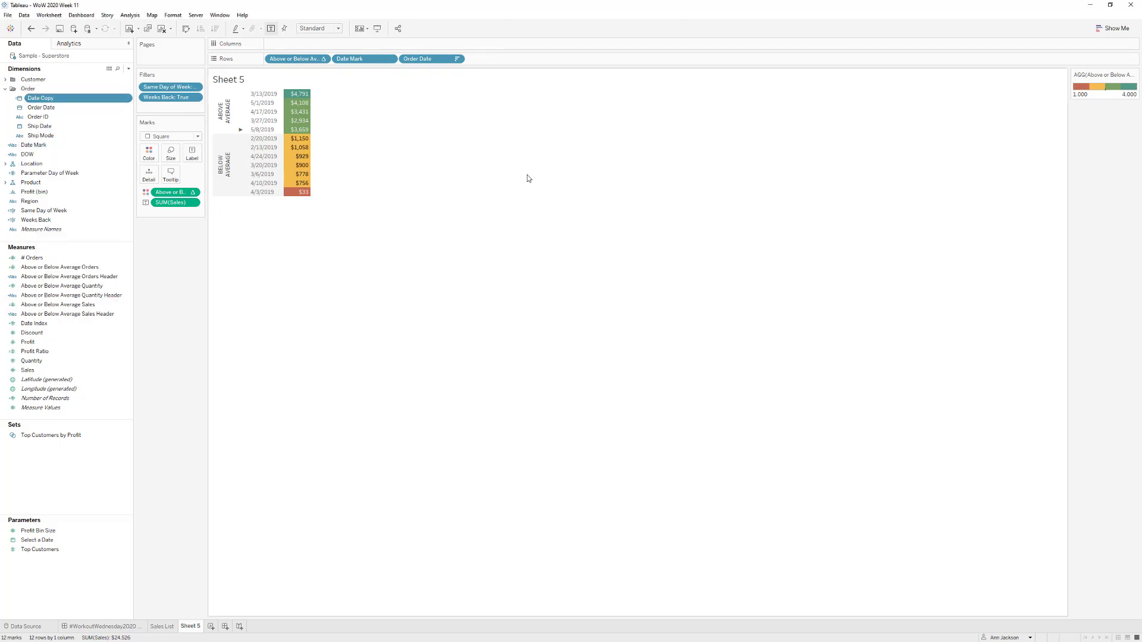
left_click_drag(65, 102, 335, 68)
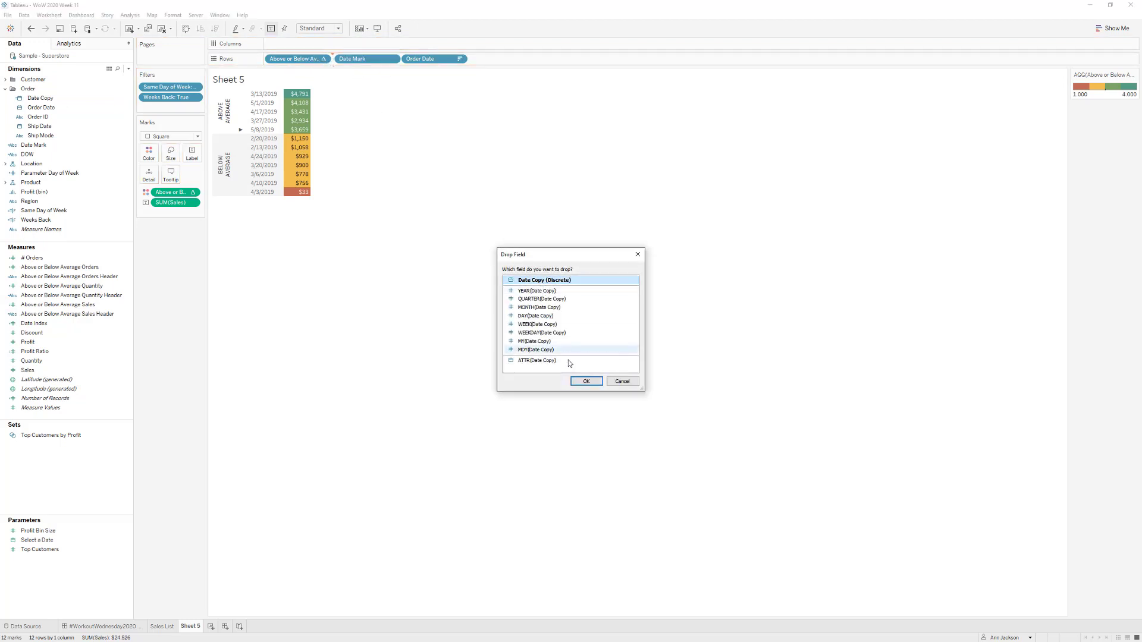
left_click(585, 382)
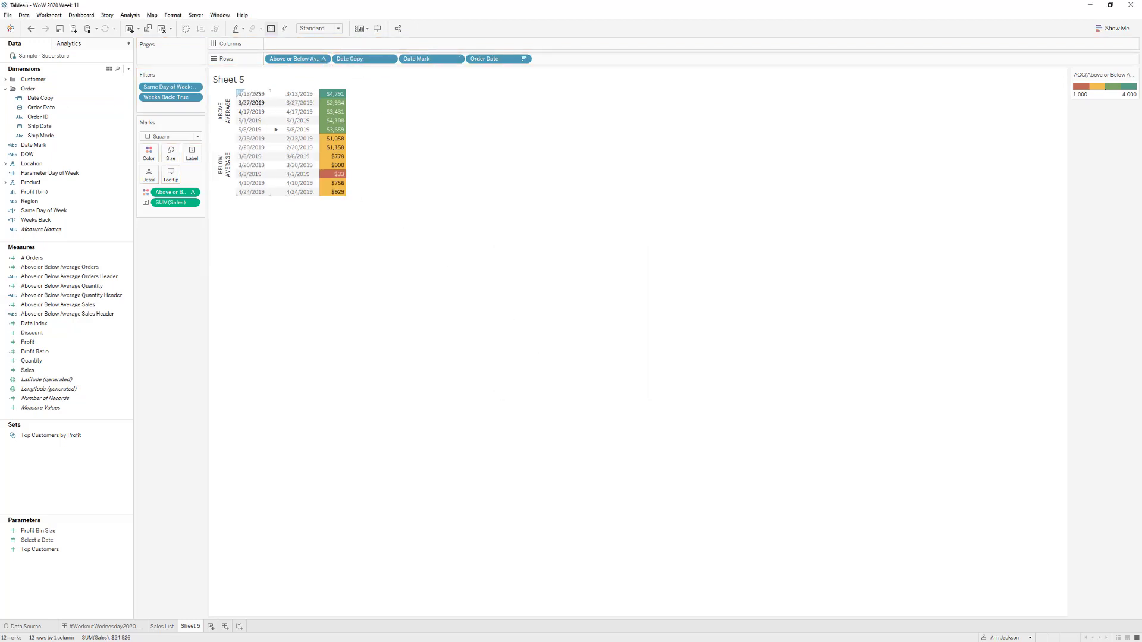
Step: Clear the sort on Order Date and sort Date Copy by the Sum of Sales in descending order
left_click(524, 59)
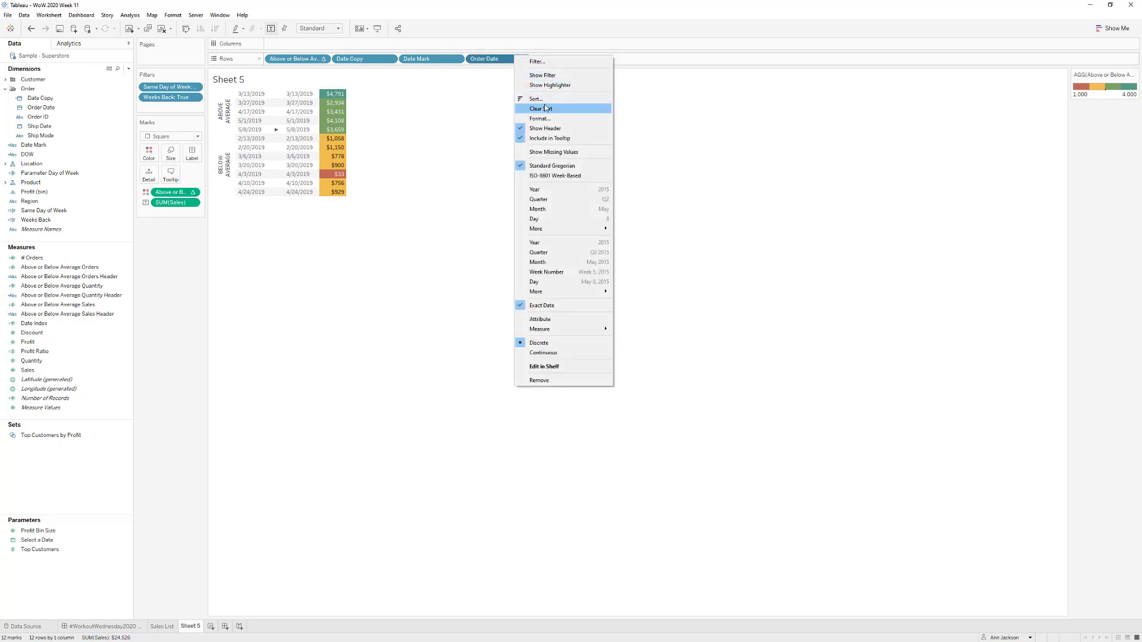
left_click(542, 107)
right_click(378, 61)
left_click(411, 104)
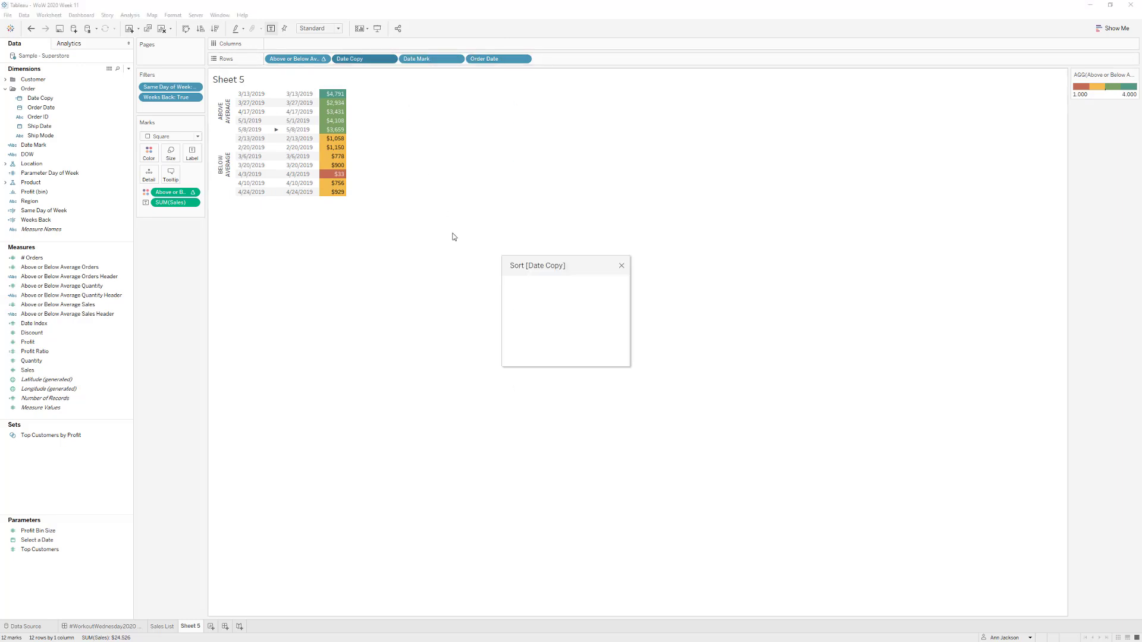
left_click(548, 301)
left_click(536, 319)
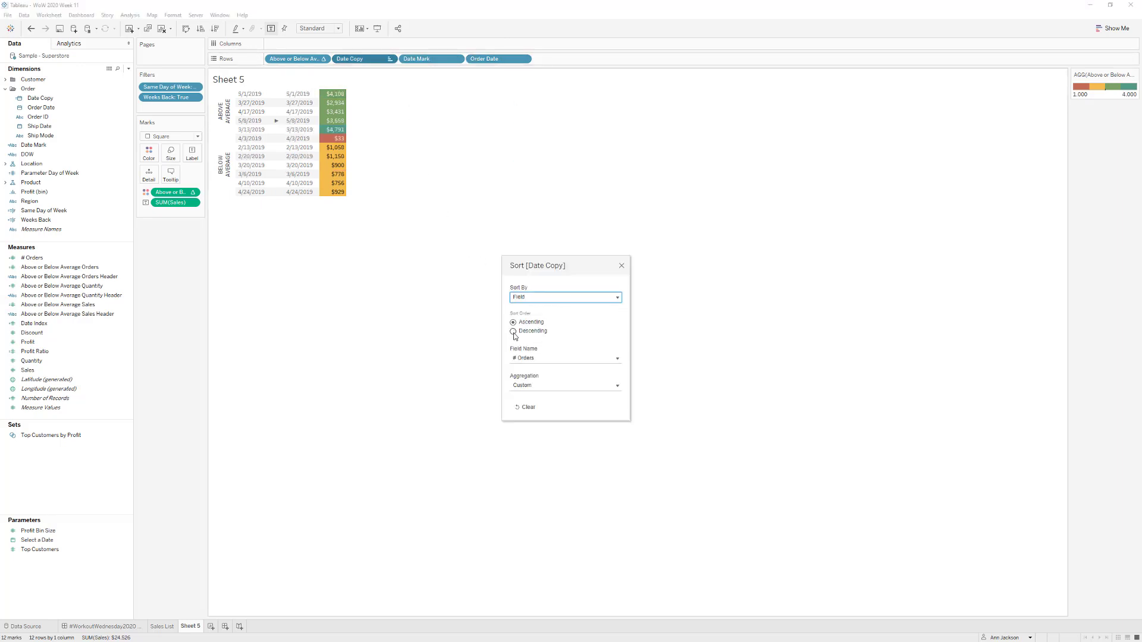
left_click(516, 331)
left_click(529, 358)
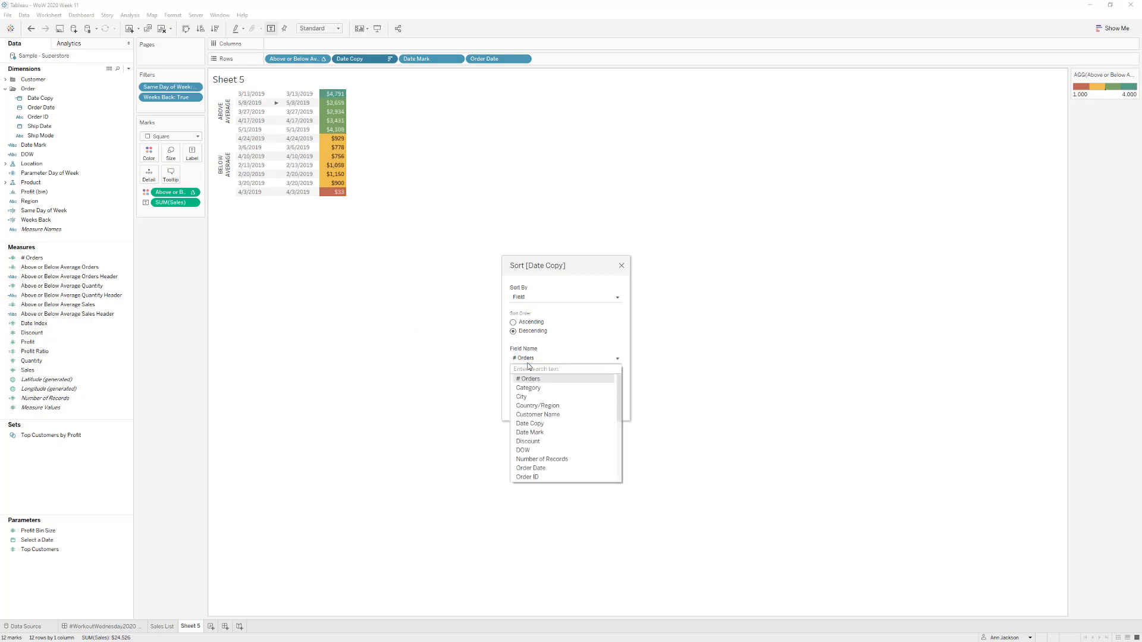
type("sales")
left_click(547, 385)
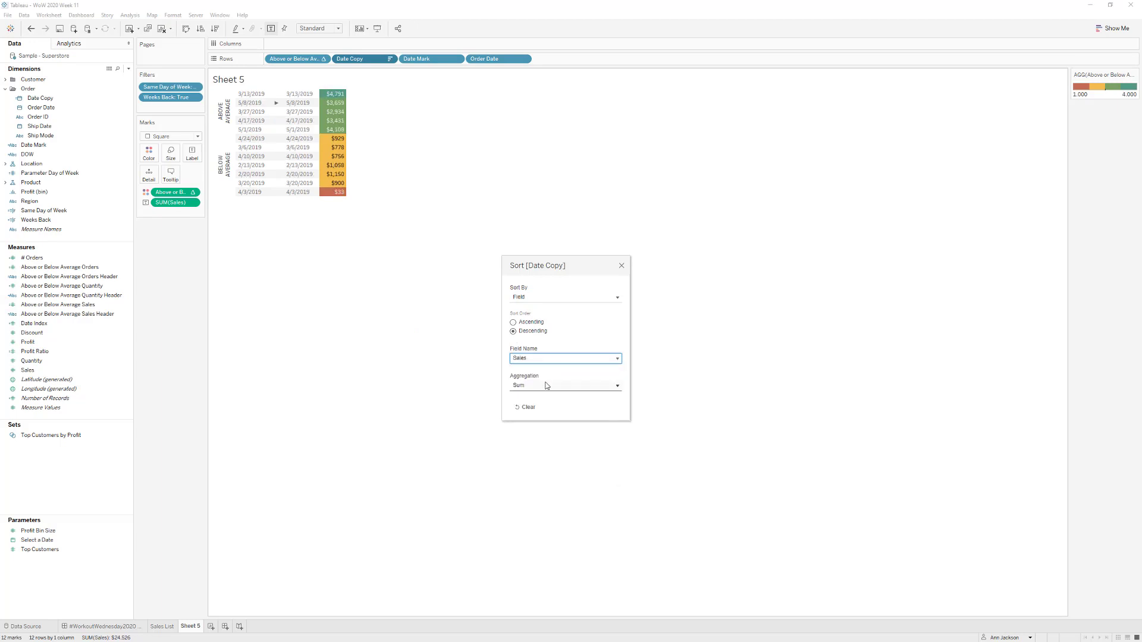
left_click(622, 265)
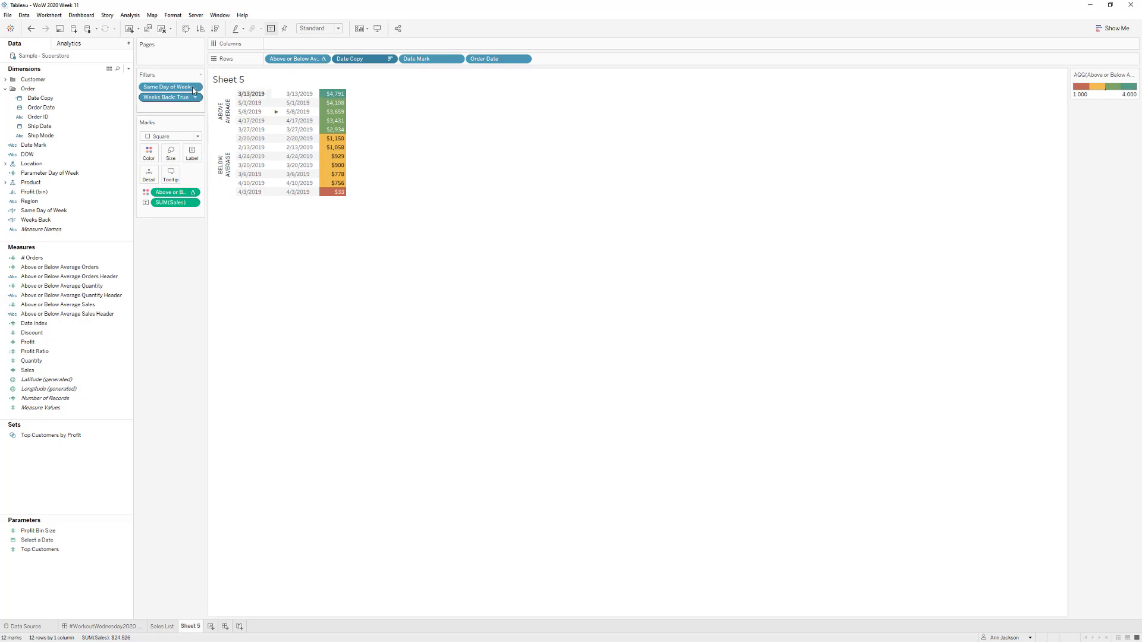
Step: Lower Sheet 5's row banding level to its minimum so the Below Average group is shaded as one block
left_click(173, 15)
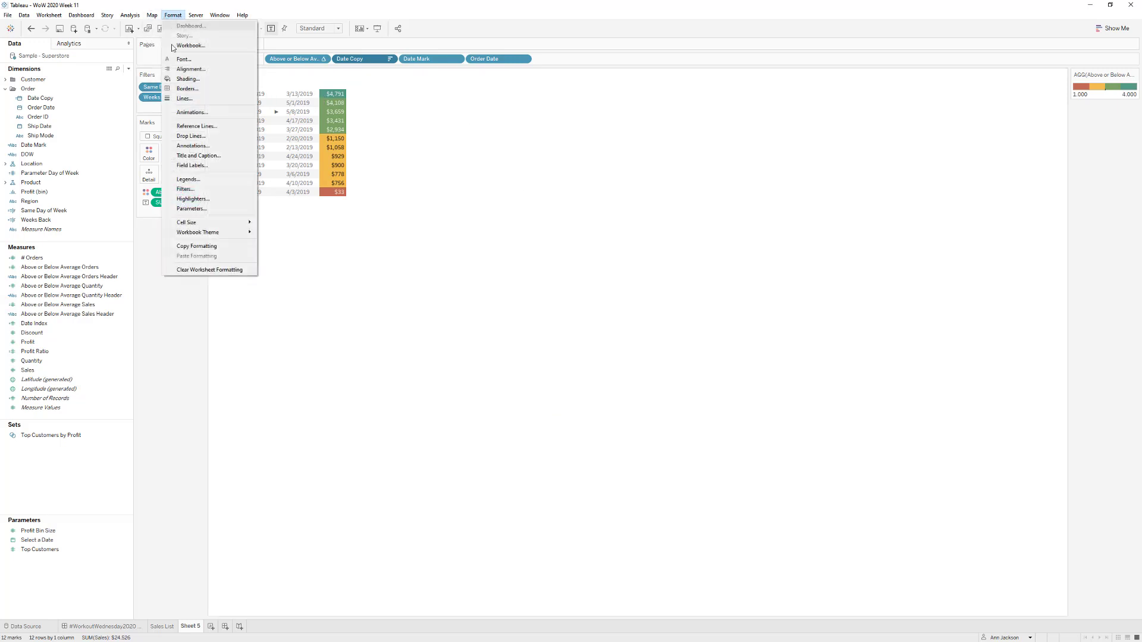
left_click(185, 79)
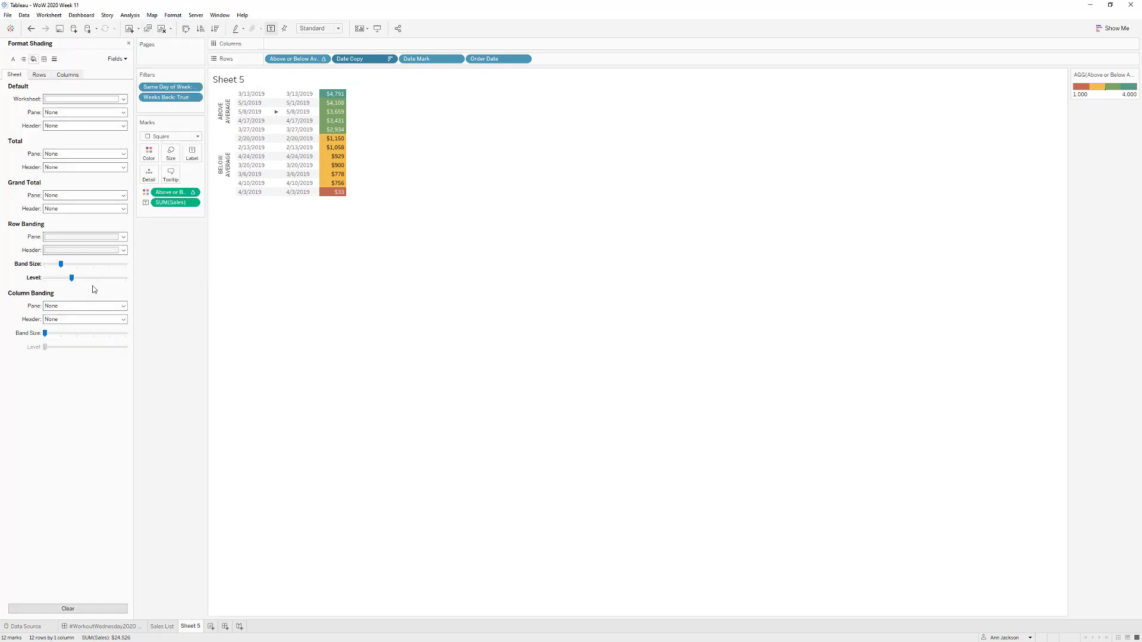
left_click(98, 278)
left_click(46, 278)
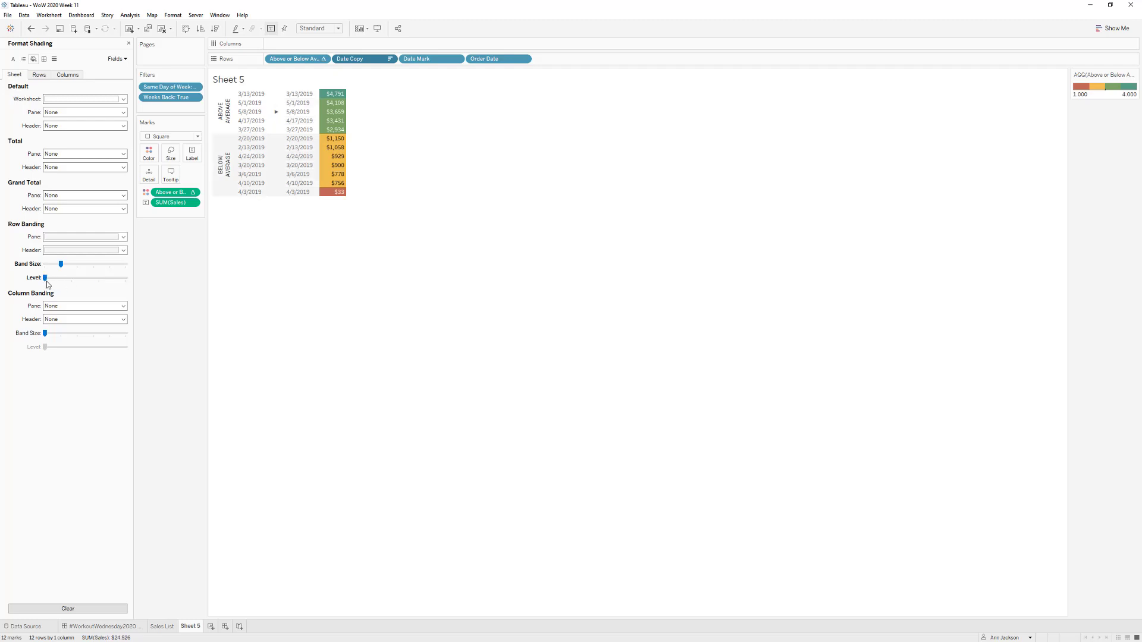
Step: Hide the Date Copy header in Sheet 5 and close the shading settings
right_click(349, 62)
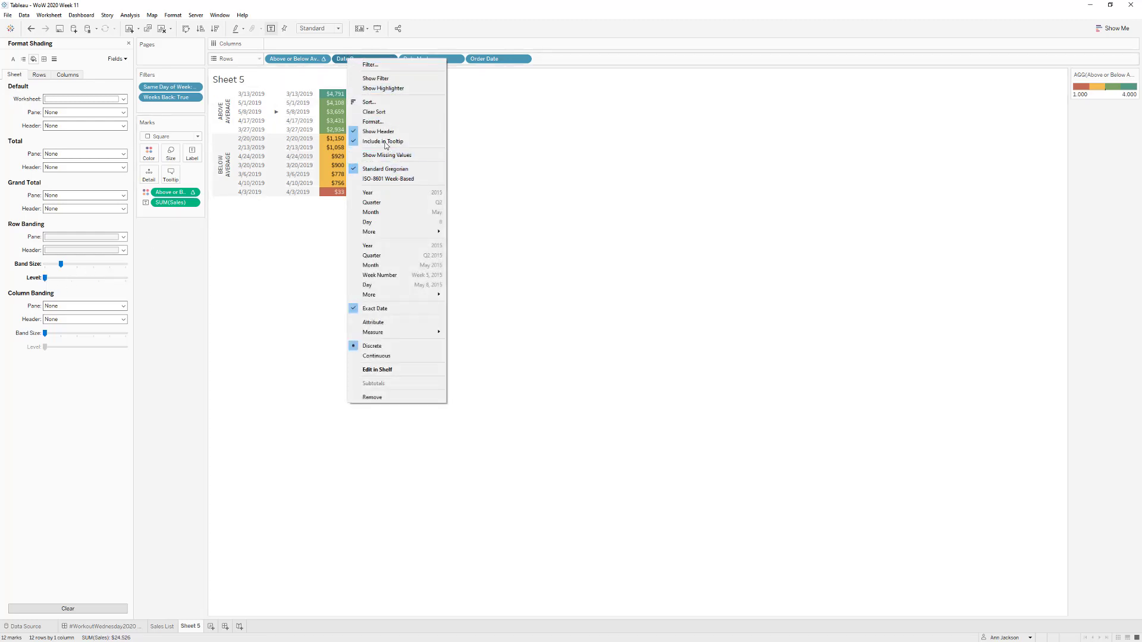
left_click(378, 132)
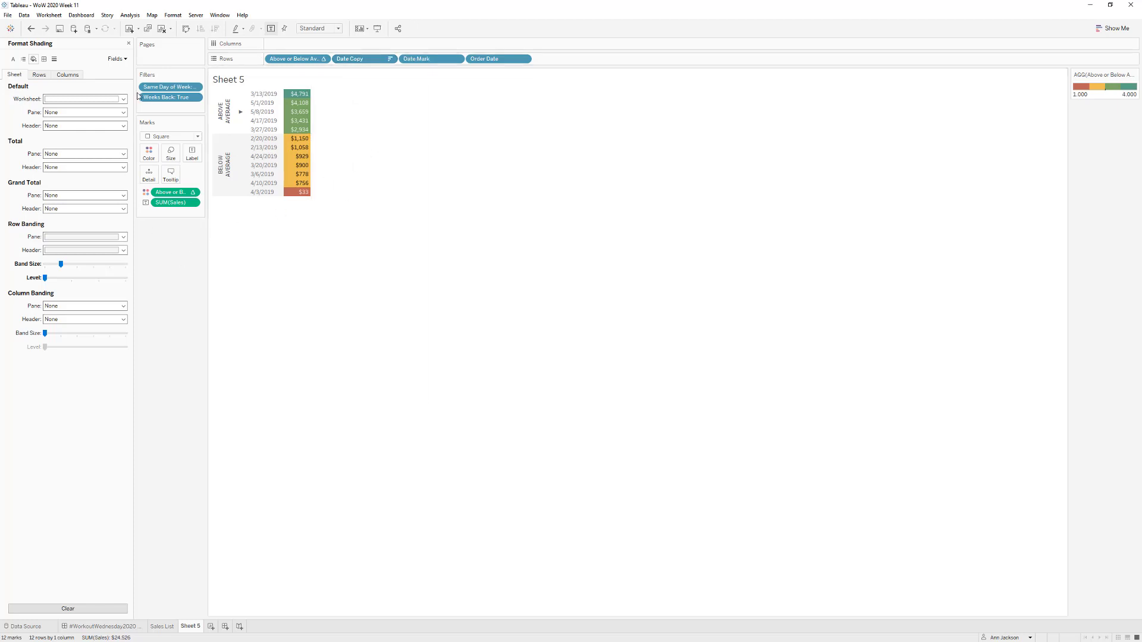
left_click(129, 43)
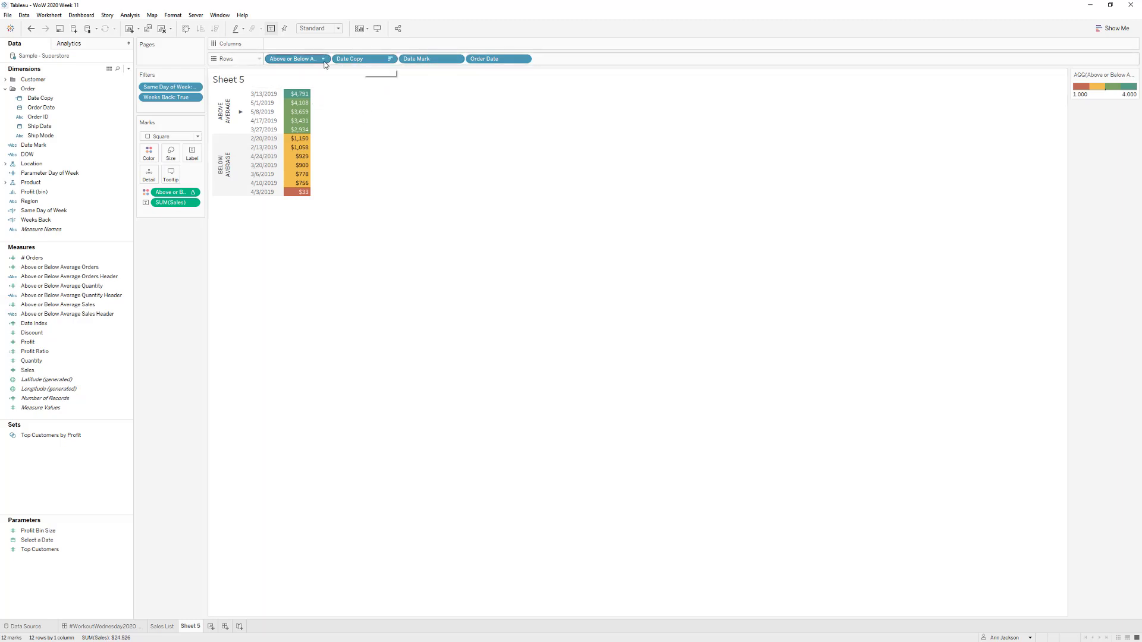
Step: Show the Date Copy header temporarily to compare it with the Order Date column, and hide it again
right_click(350, 60)
left_click(393, 138)
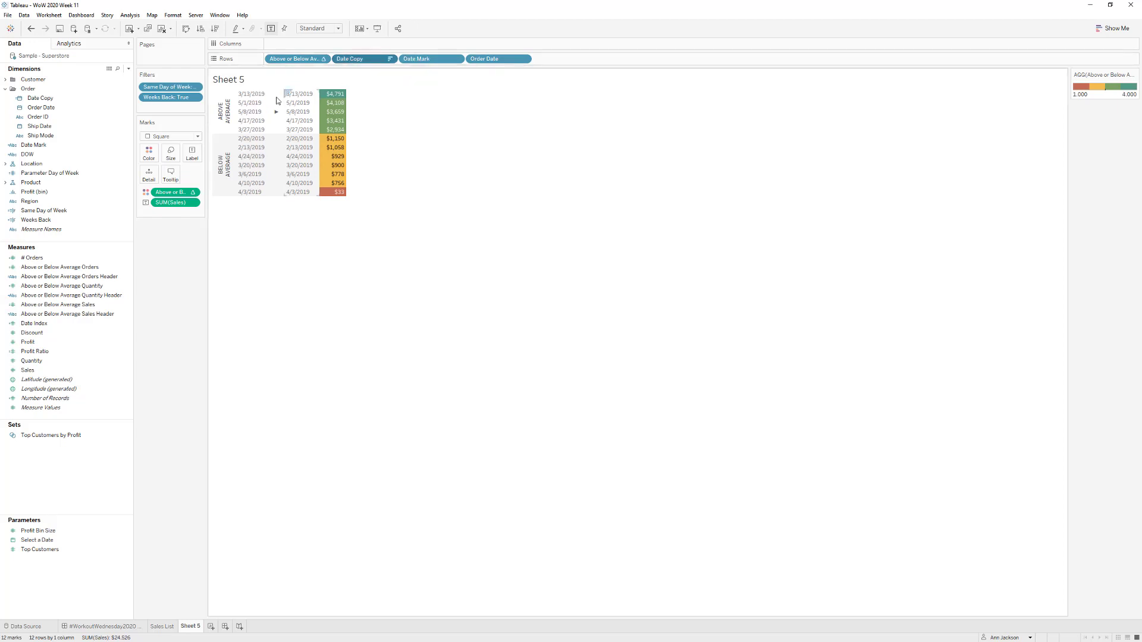
right_click(376, 60)
left_click(402, 132)
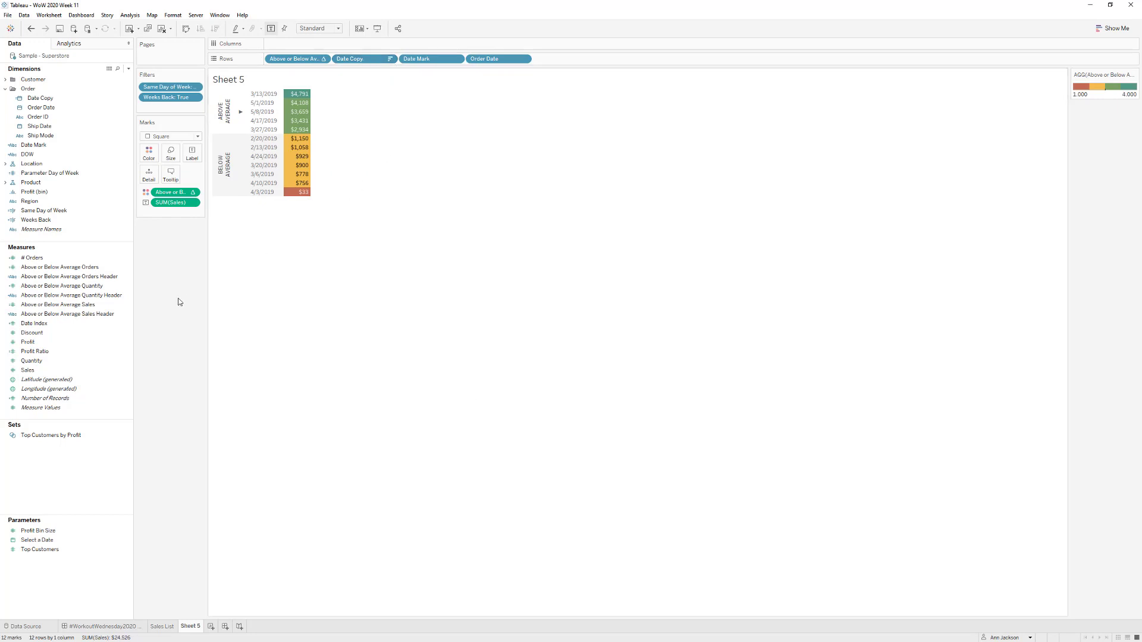
Step: Check the ranked title on the finished Sales List sheet and add an ad-hoc INDEX() calculation to Sheet 5's marks as detail
left_click(162, 627)
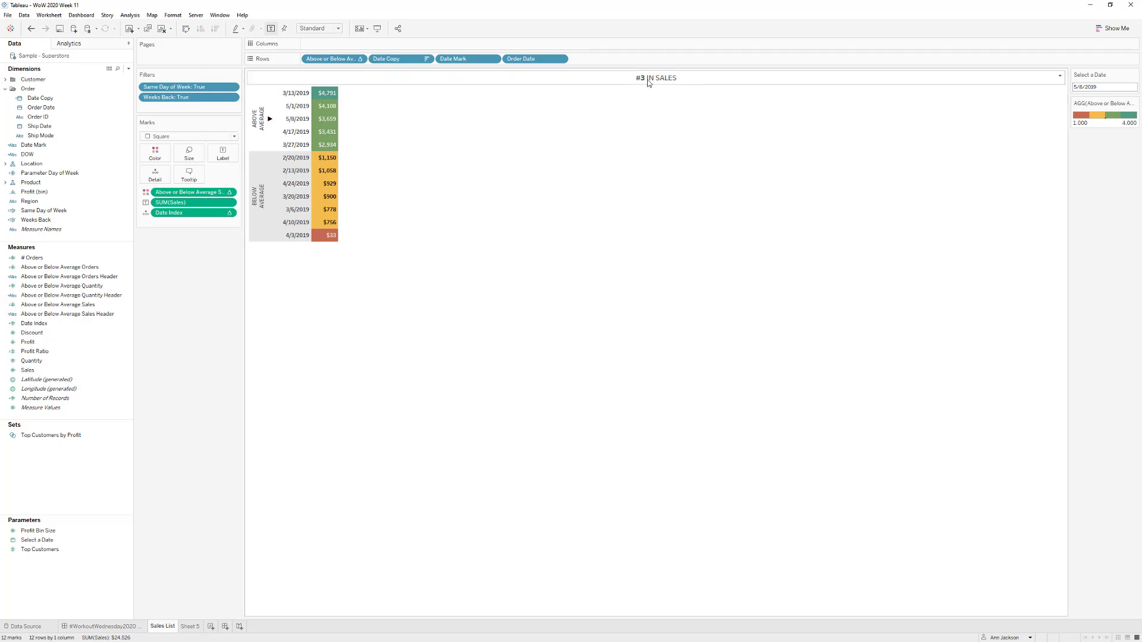
left_click(190, 626)
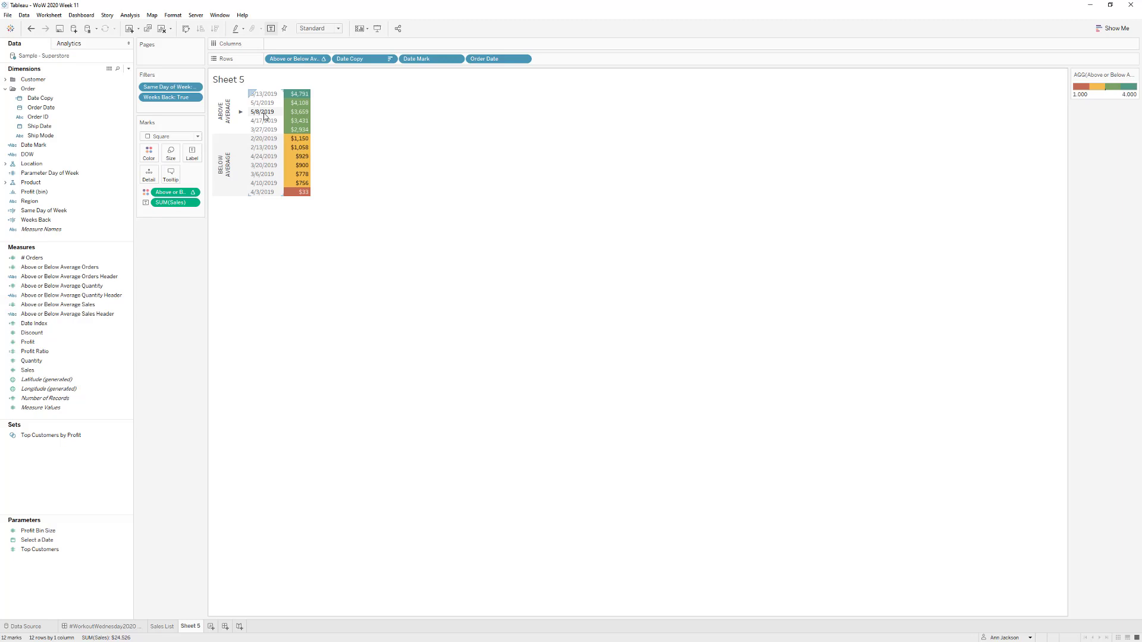
double_click(173, 213)
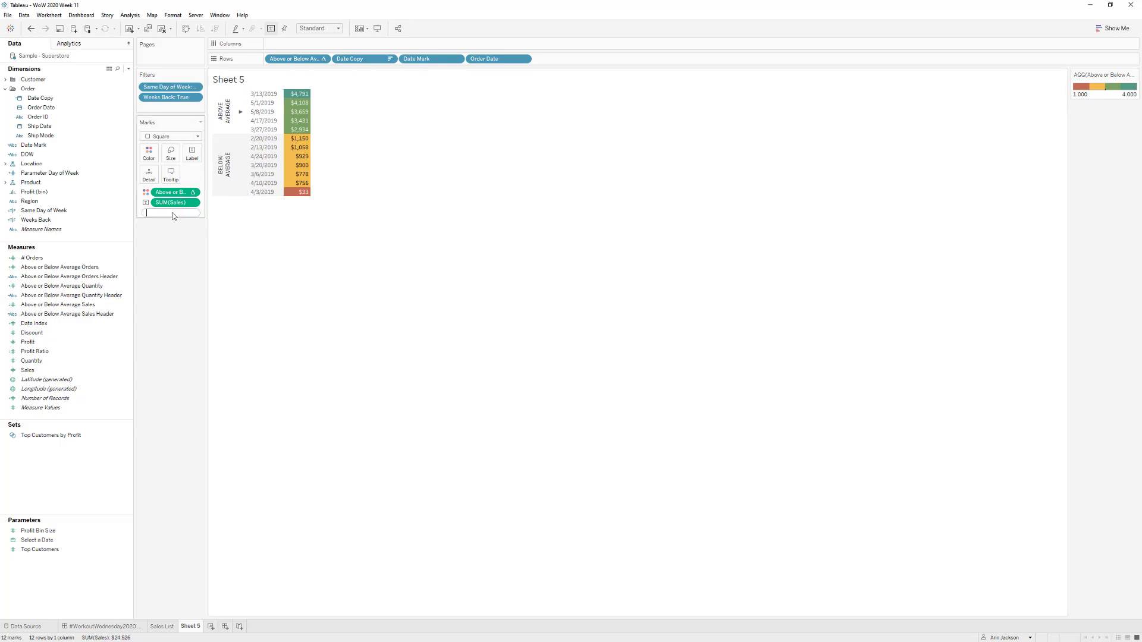
type("INDEX()")
key("Return")
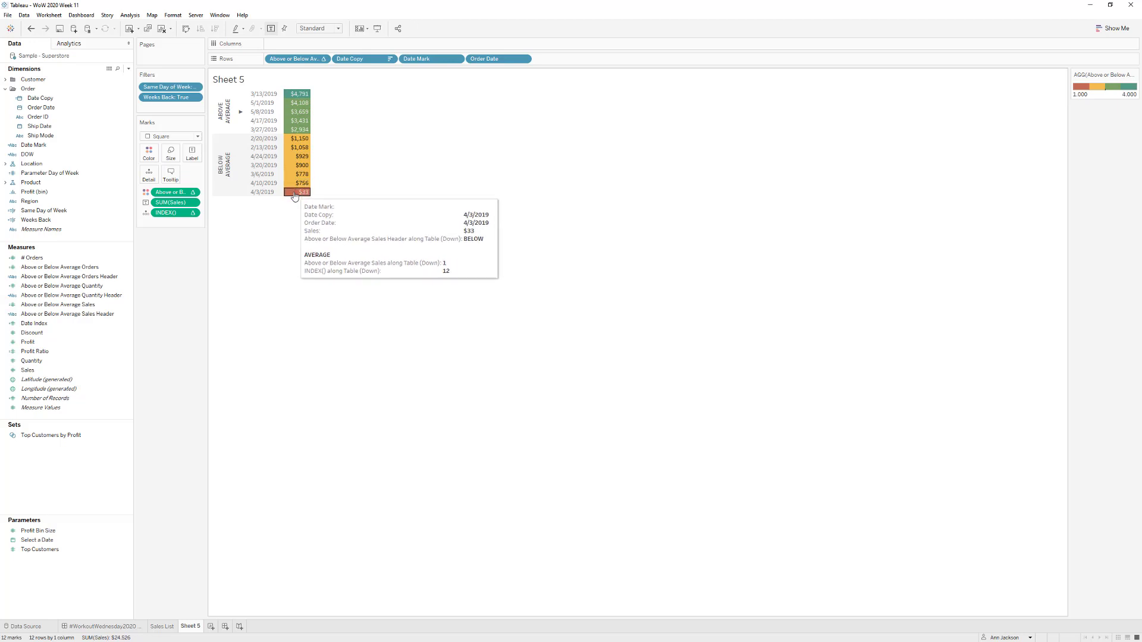
Step: Set INDEX() to compute using the specific dimensions Date Copy, Date Mark and Order Date, and inspect its sort order options
right_click(167, 213)
left_click(211, 332)
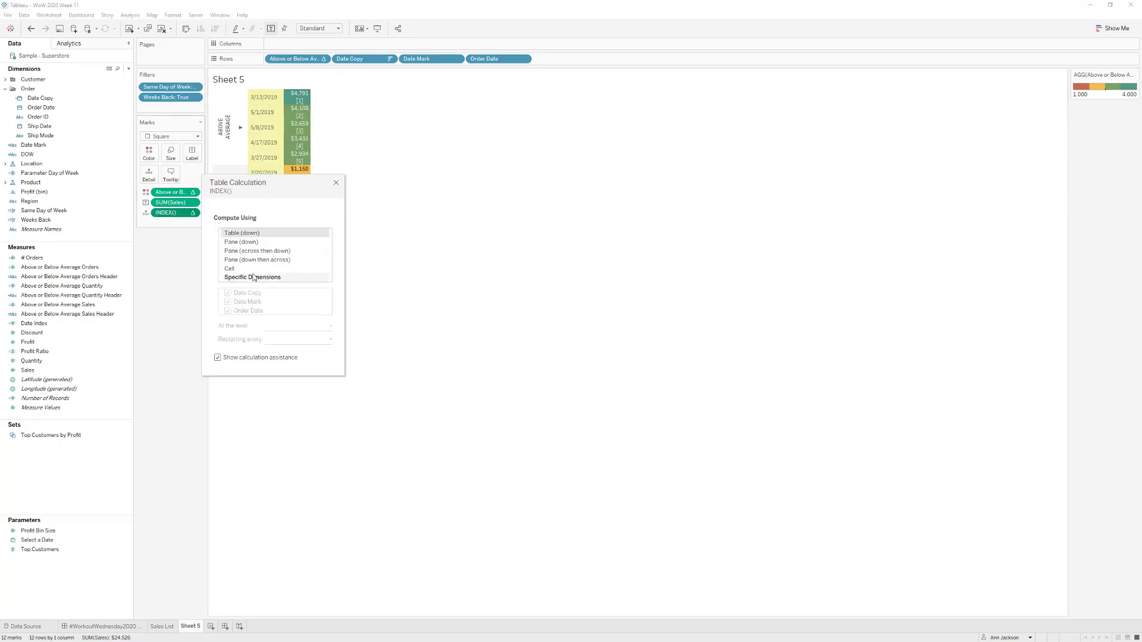
left_click(252, 278)
left_click(292, 353)
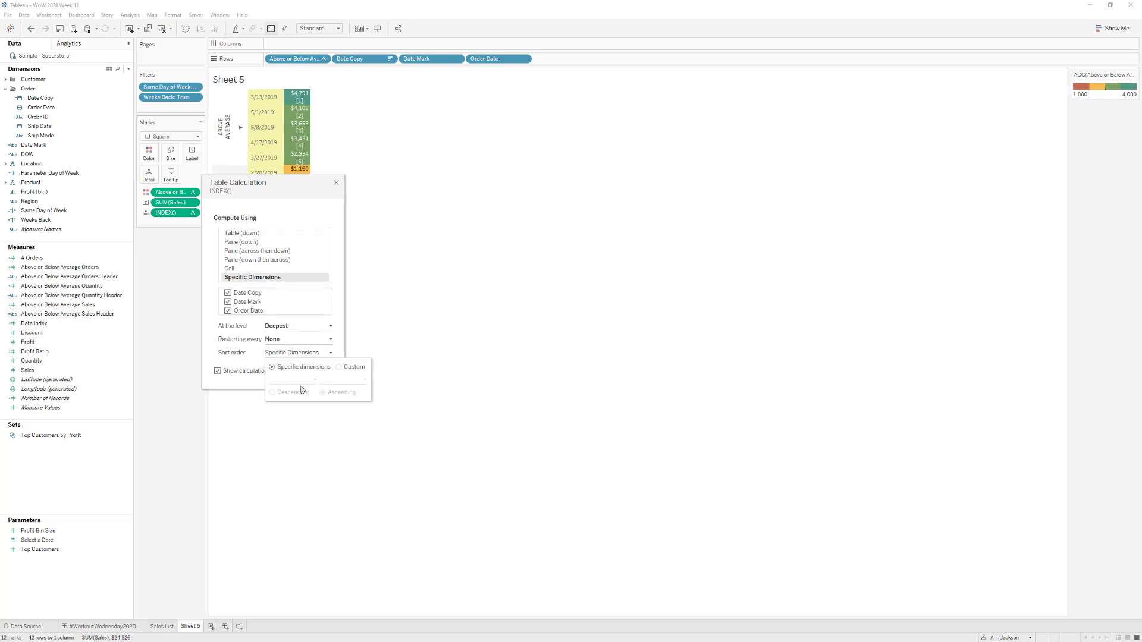
left_click(344, 249)
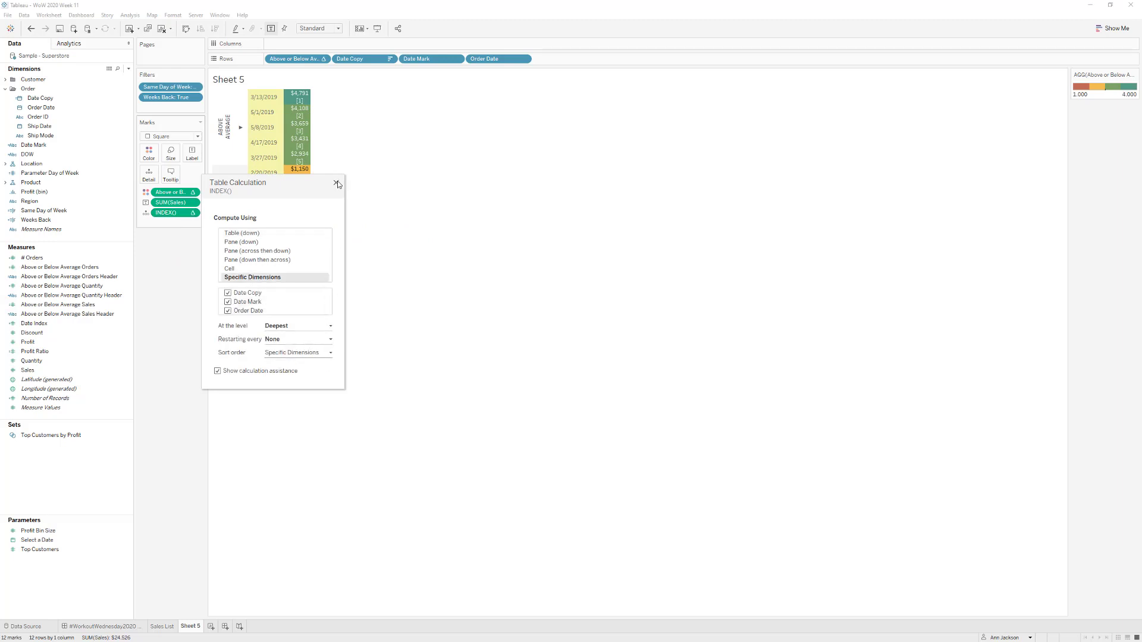
left_click(336, 182)
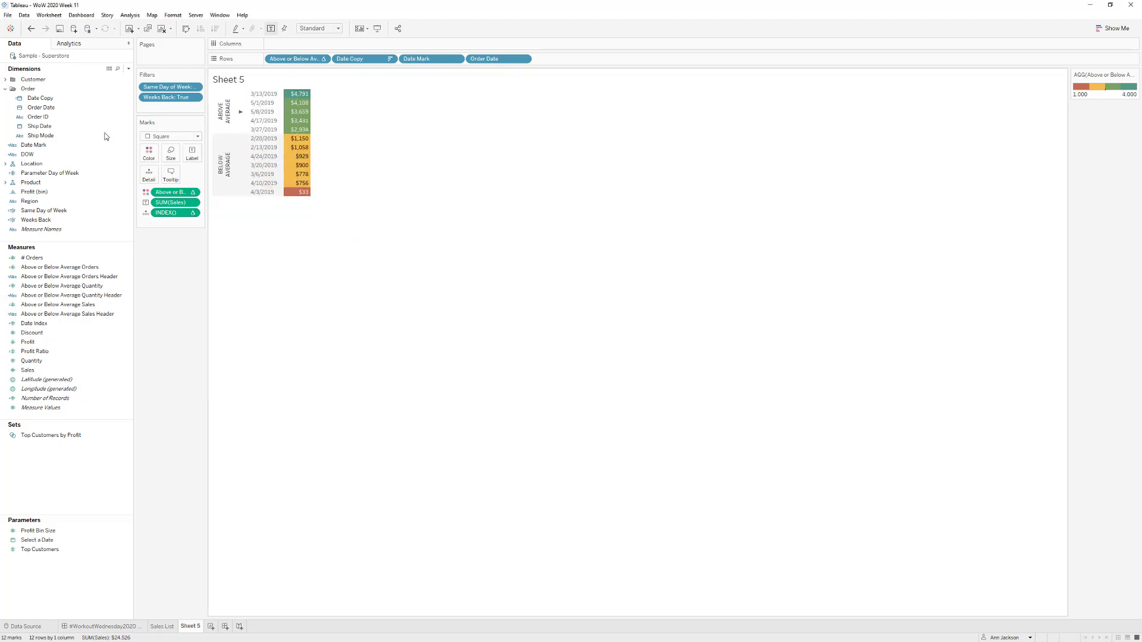
left_click(31, 29)
left_click(45, 28)
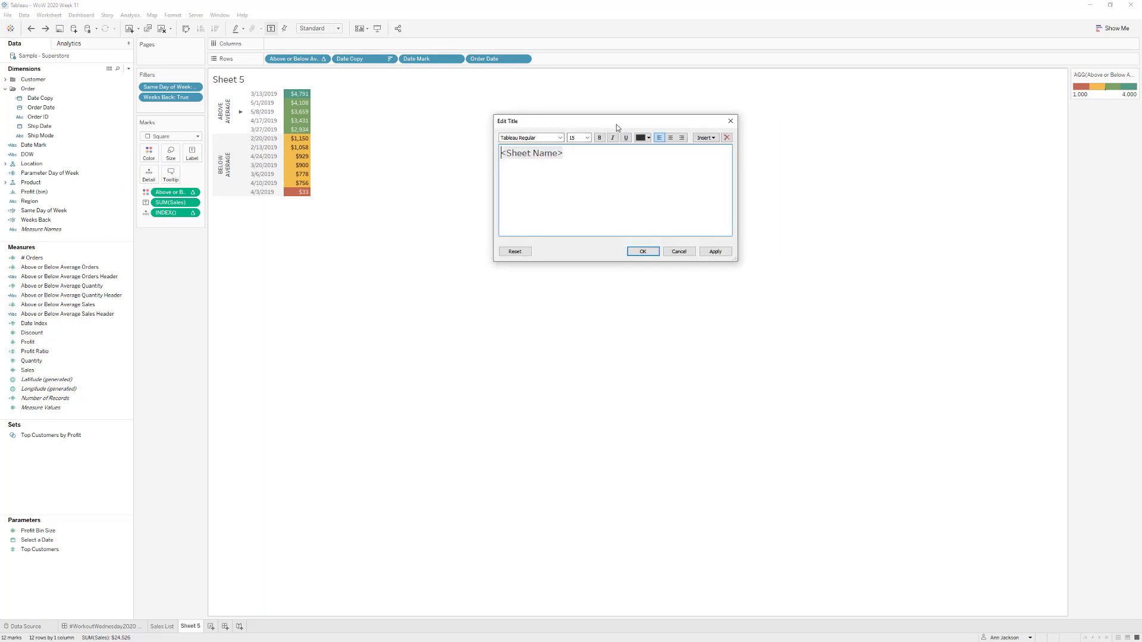
Step: Replace the sheet name in Sheet 5's title with the AGG(INDEX()) field and apply the change
left_click_drag(617, 124, 354, 157)
left_click(692, 144)
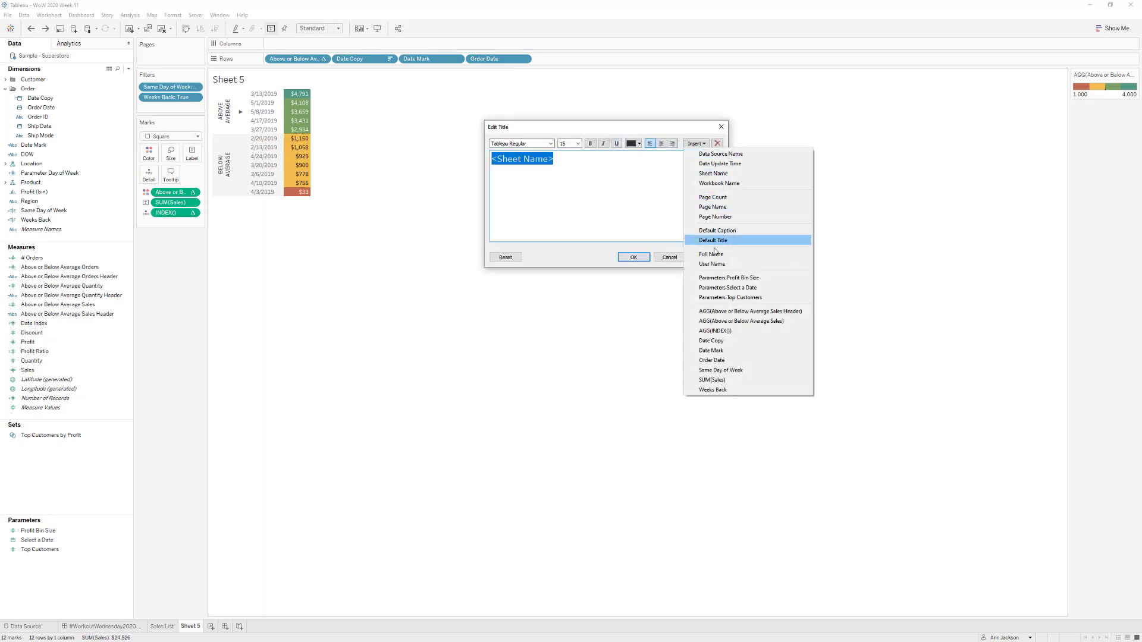
left_click(717, 331)
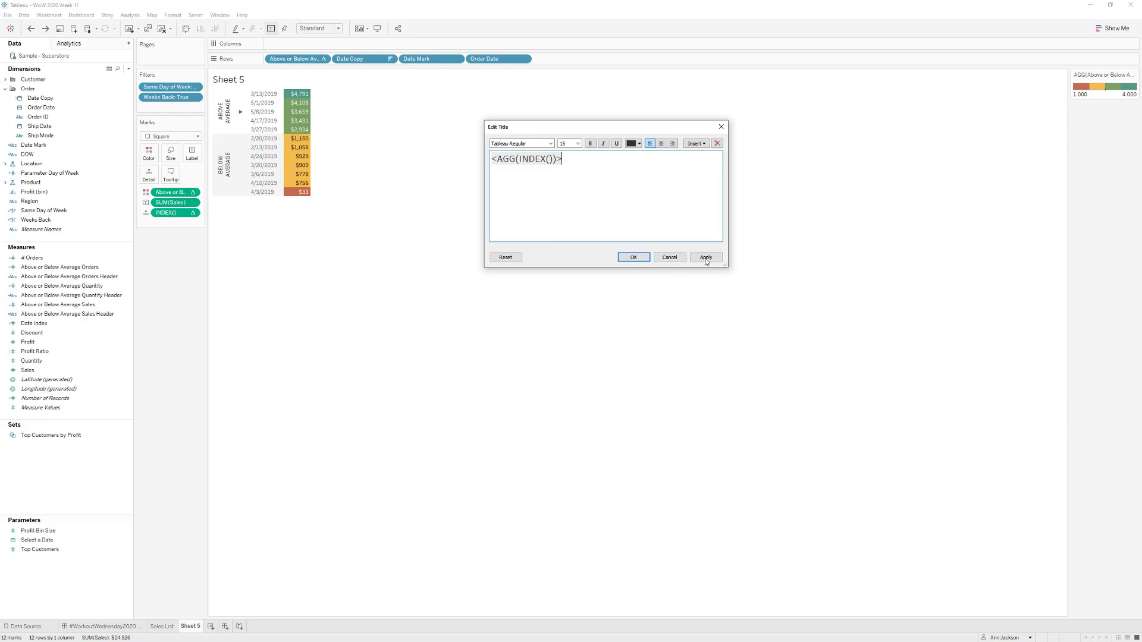
left_click(706, 257)
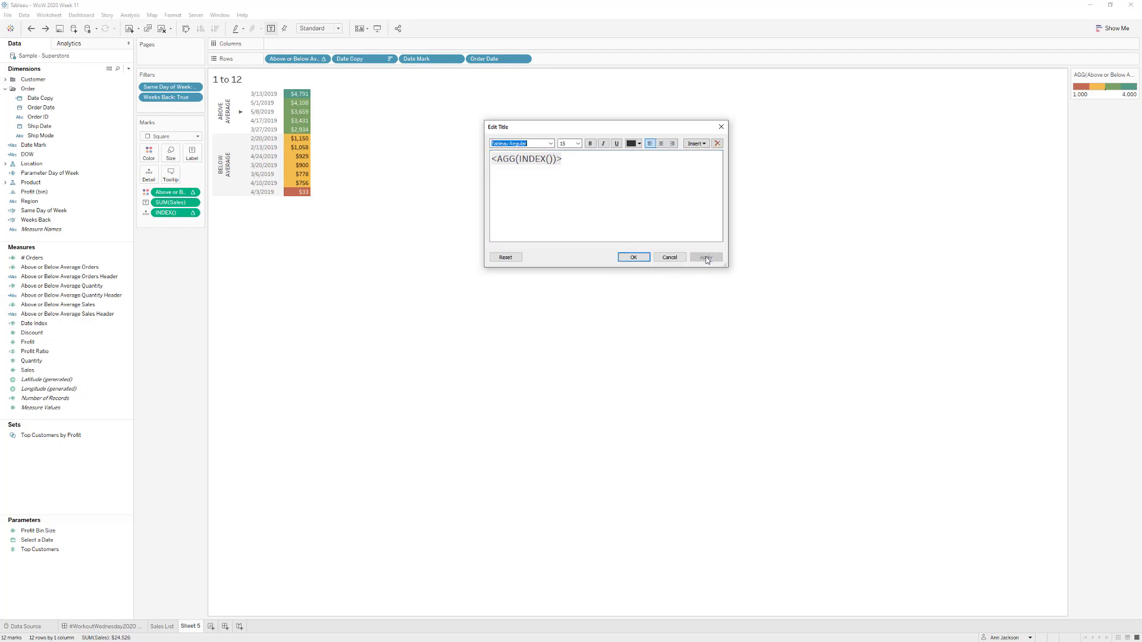
left_click(634, 258)
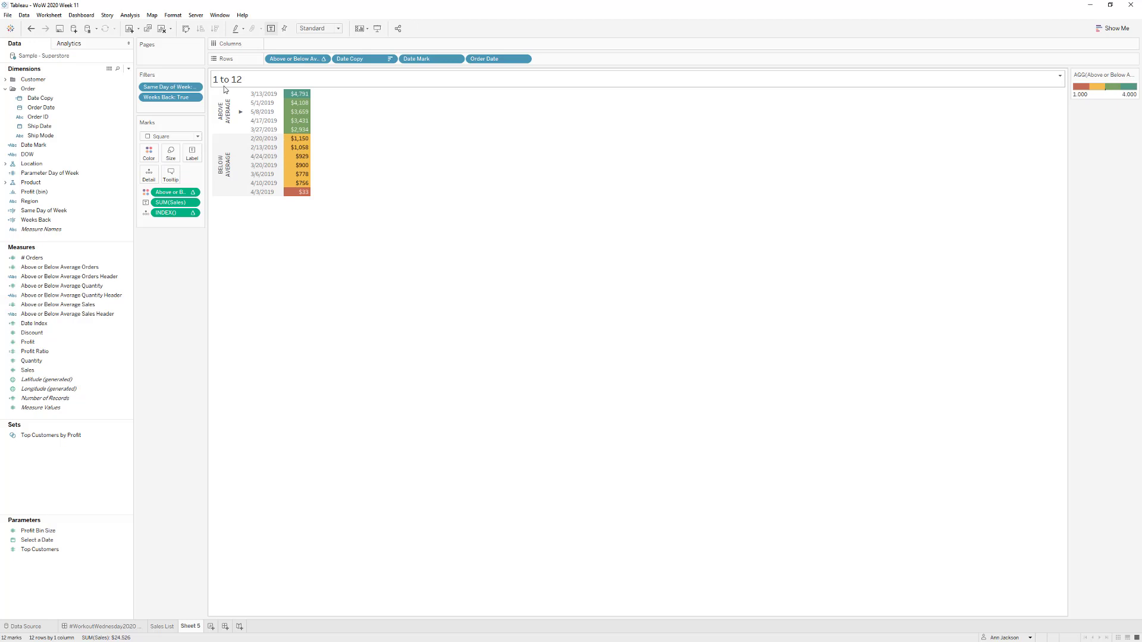
Step: Create a new calculated field named "Date Header New"
left_click(129, 69)
left_click(56, 77)
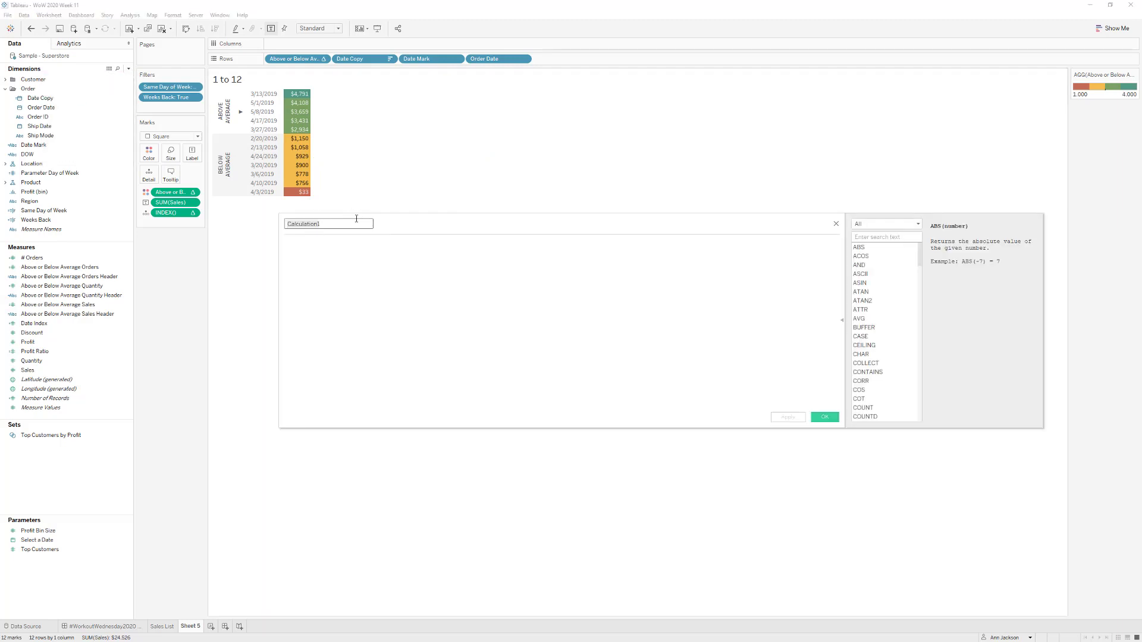
type("dumm")
key("BackSpace")
key("BackSpace")
key("BackSpace")
key("BackSpace")
type("Date Header New")
key("Tab")
Step: Enter the formula IF [Order Date]=[Select a Date] THEN INDEX() END, enlarge the formula text and open the calculation's error details
type("IF ORD")
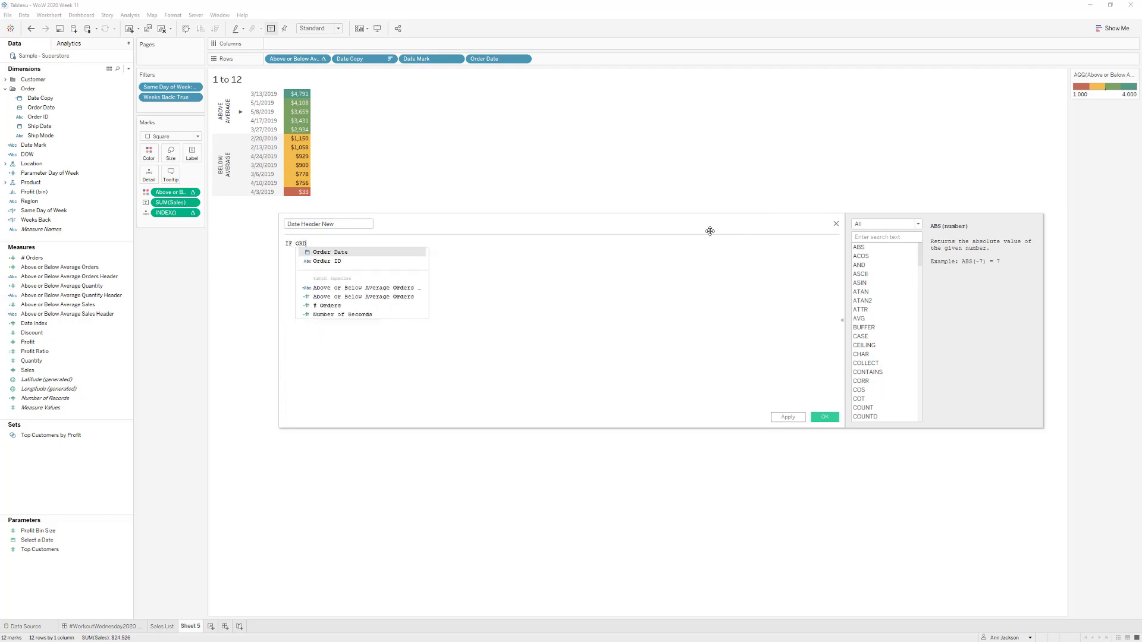
key("Return")
type("=[Select a Date]")
key("Return")
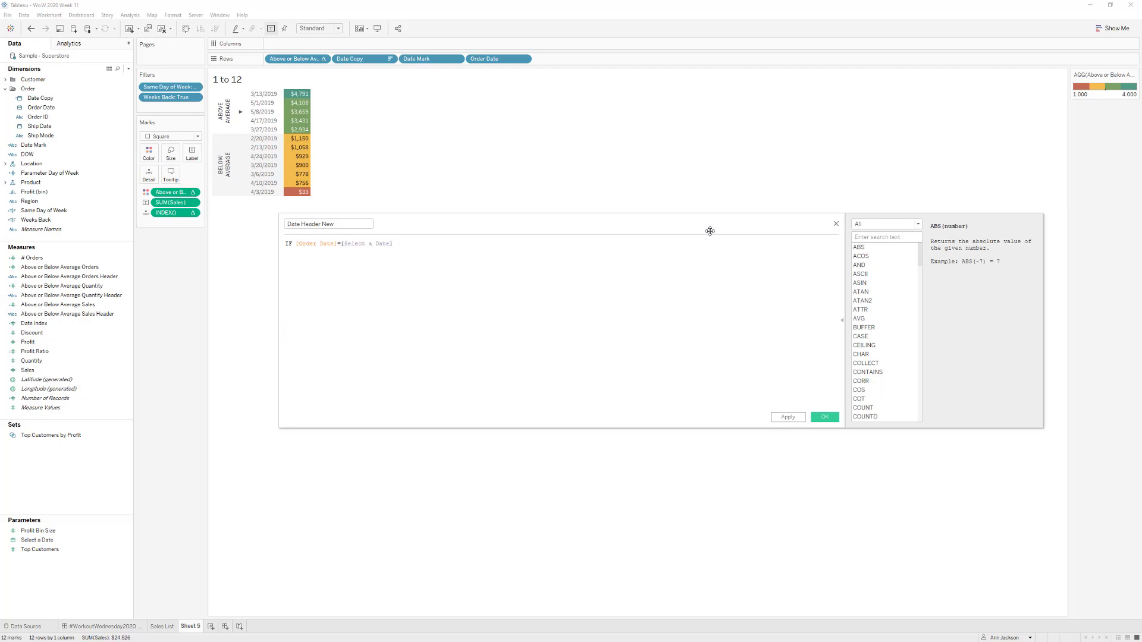
key("Return")
type("THEN")
key("BackSpace")
key("BackSpace")
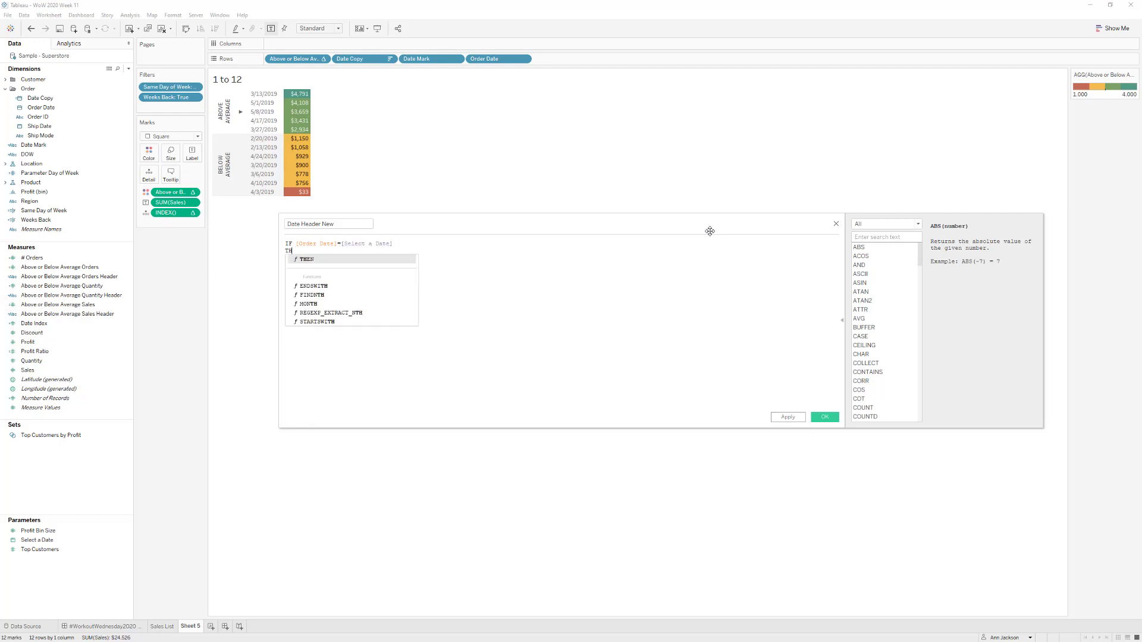
key("Return")
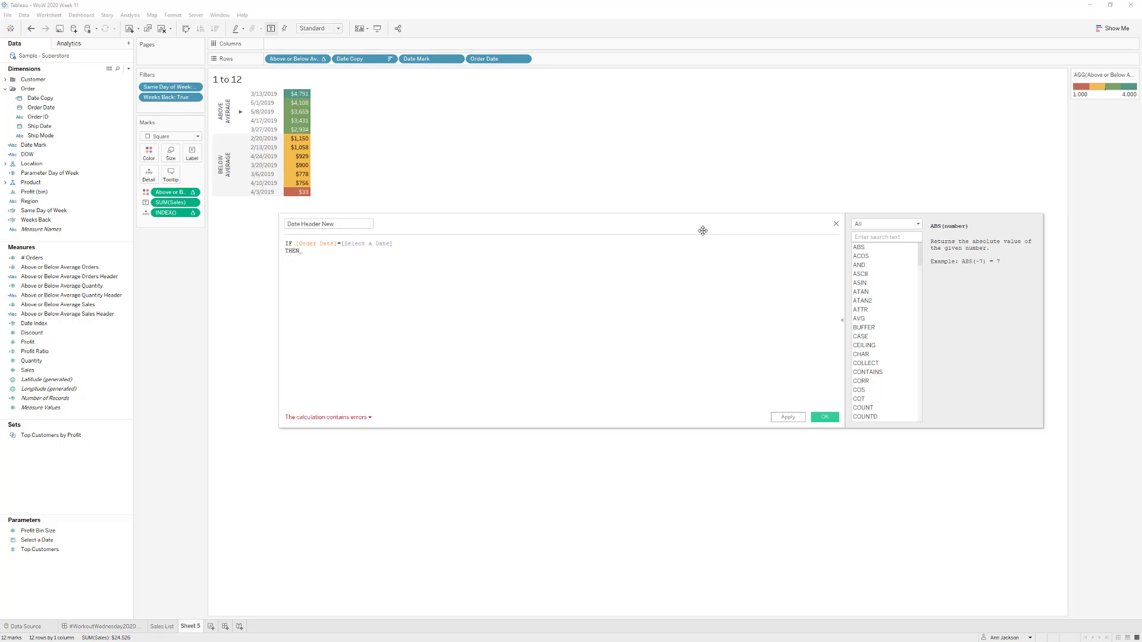
left_click_drag(169, 212, 367, 302)
type("END")
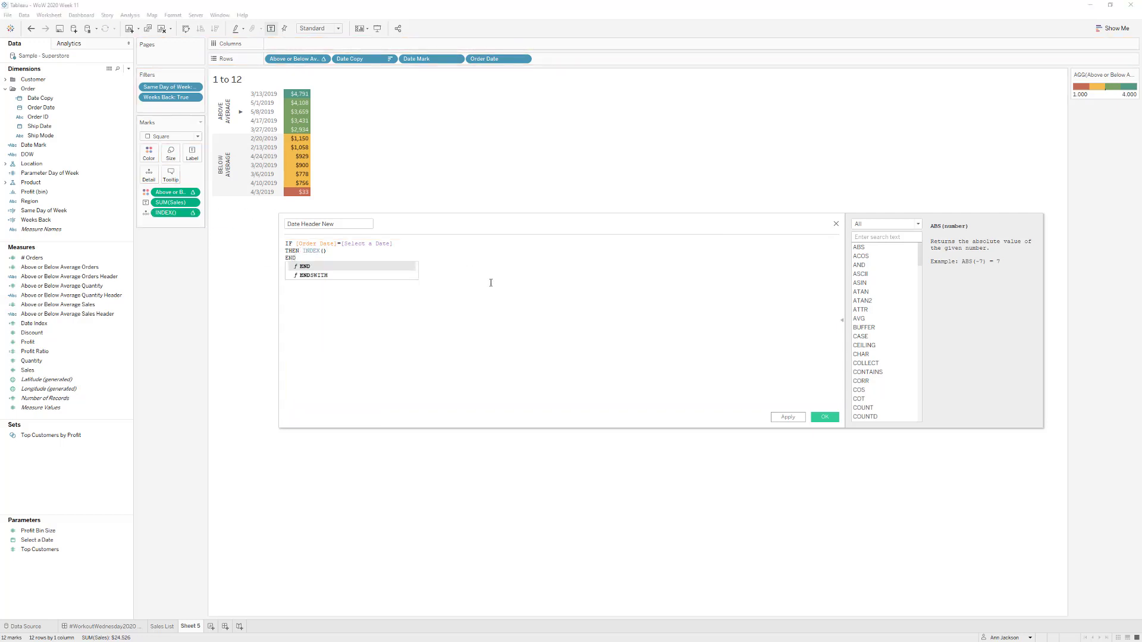
scroll(491, 283, "up", 5, "ctrl")
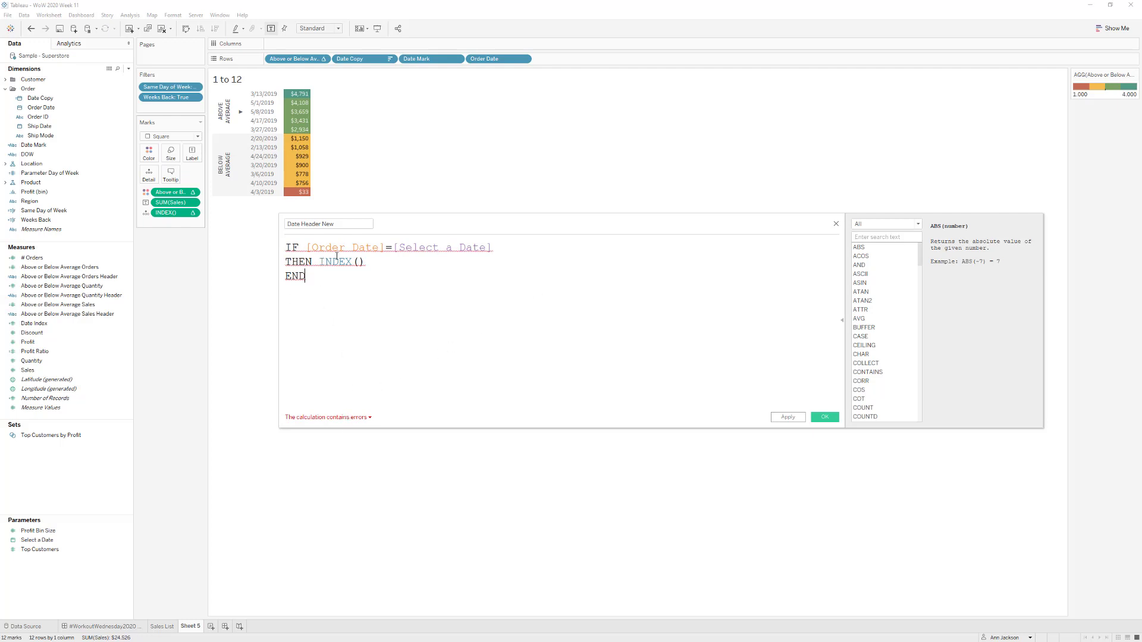
left_click(359, 420)
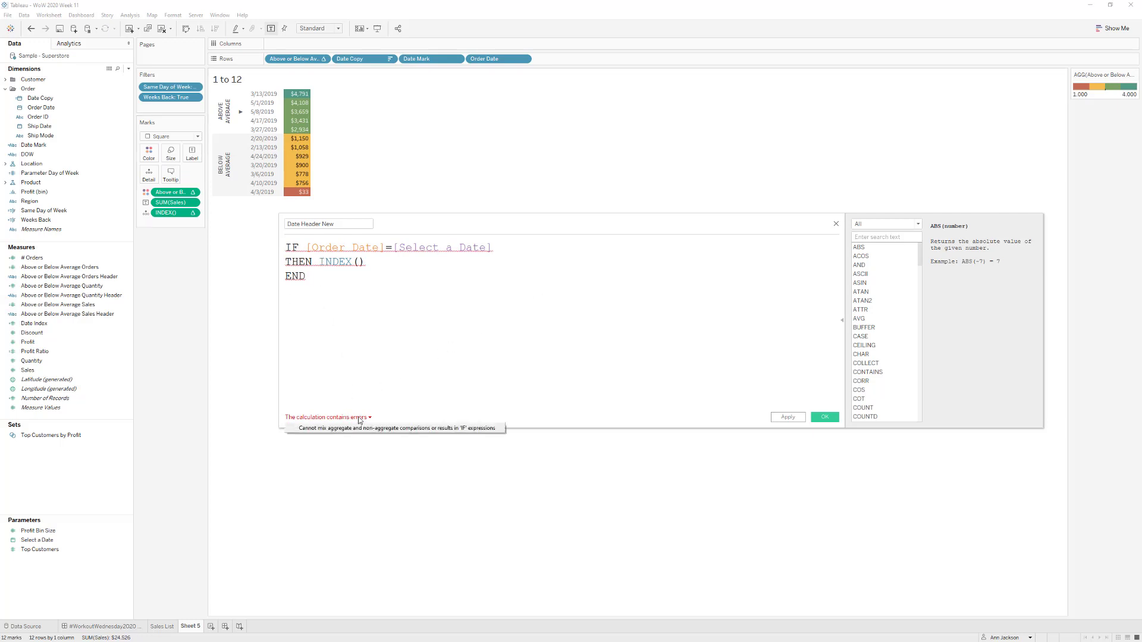
Step: Wrap [Order Date] in ATTR() in the Date Header New formula and save the calculation
left_click(329, 284)
left_click(306, 247)
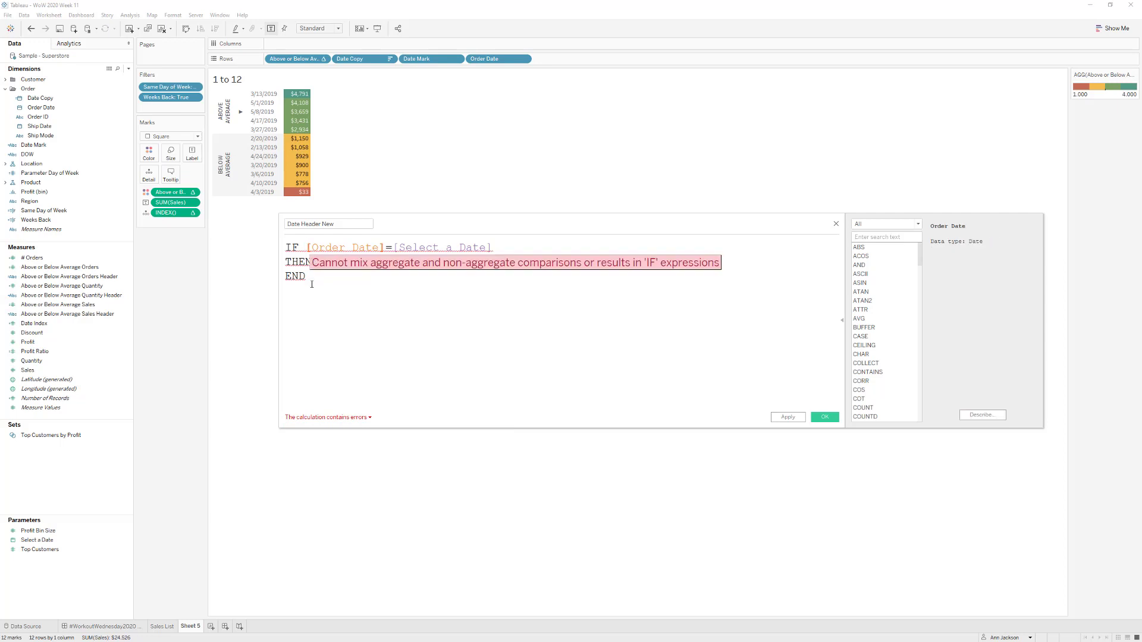
type("ATTR(")
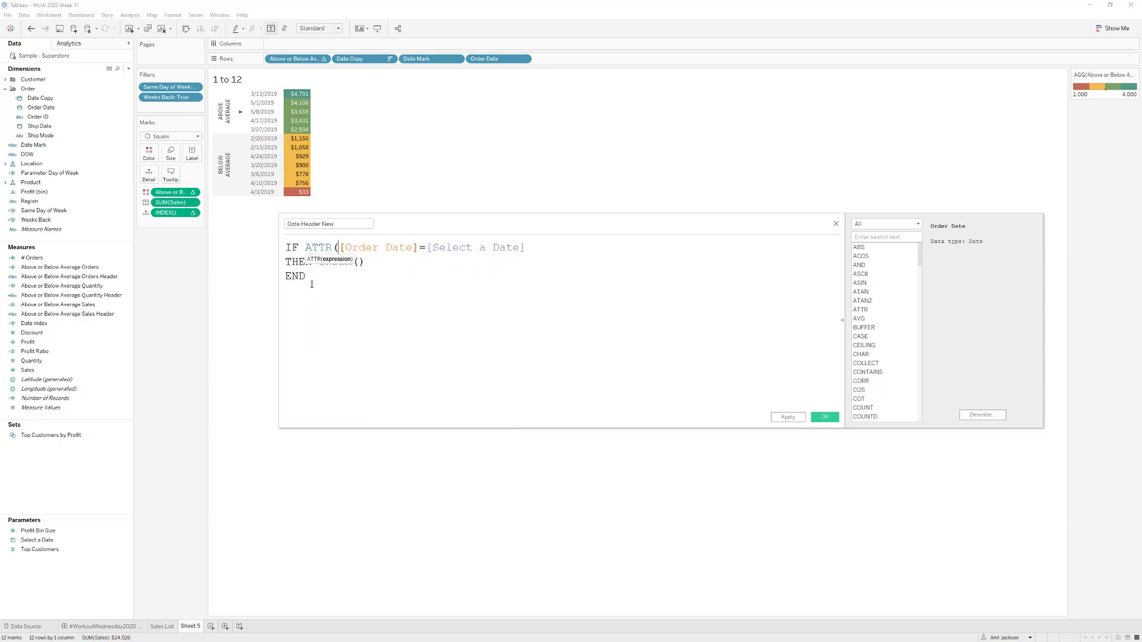
left_click(417, 248)
type(")")
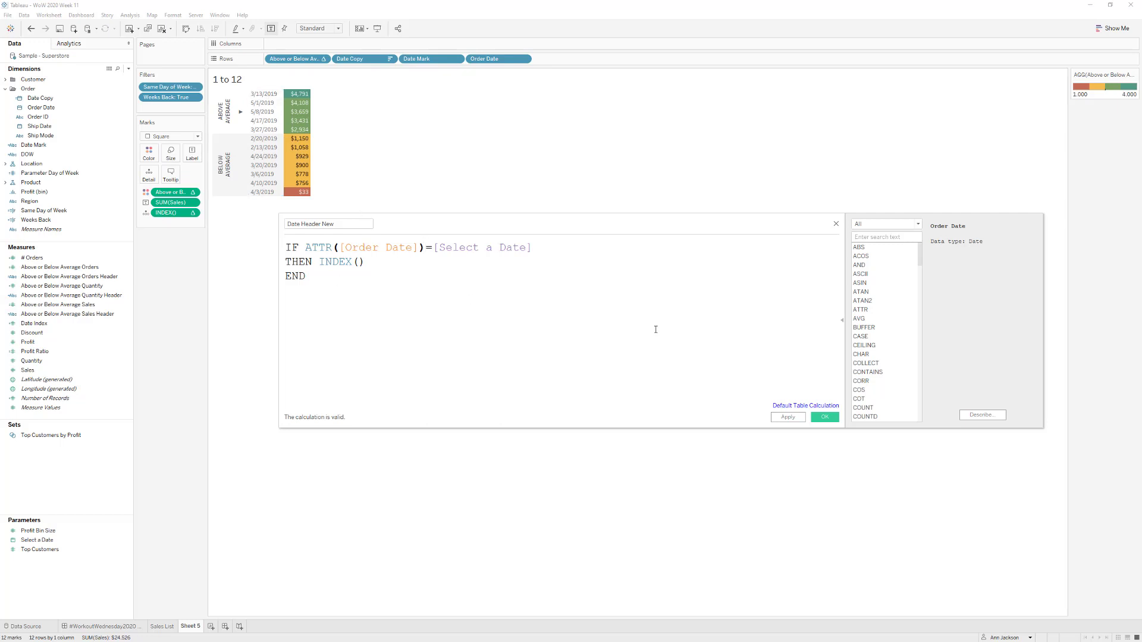
left_click(825, 418)
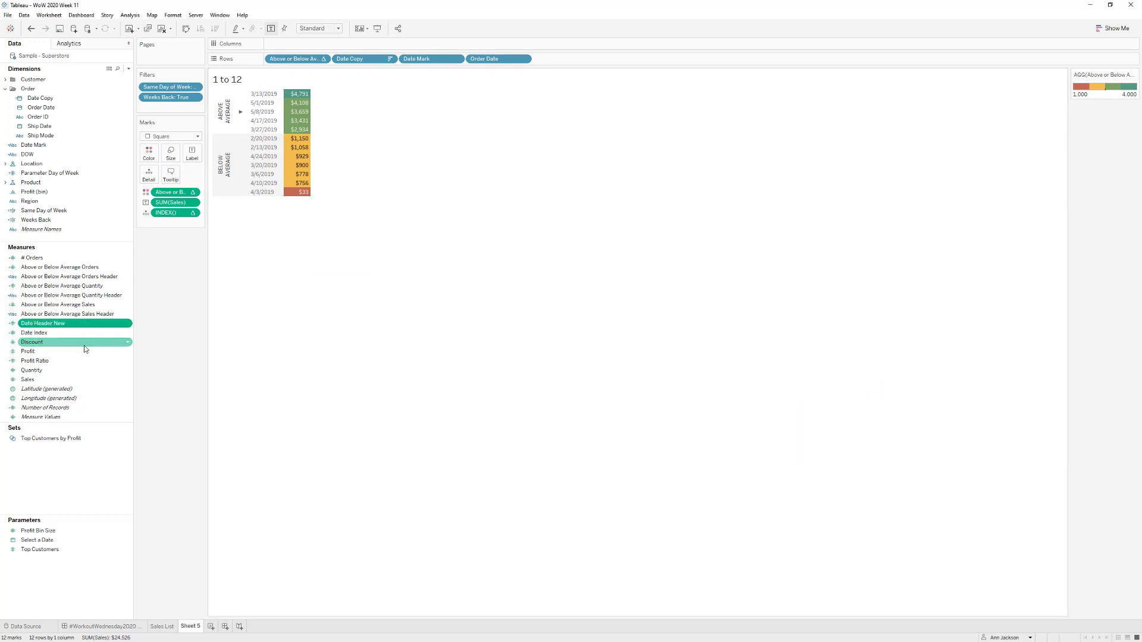
Step: Replace INDEX() on the Marks card with Date Header New and make the AGG(Date Header New) field Sheet 5's title
left_click_drag(72, 324, 188, 213)
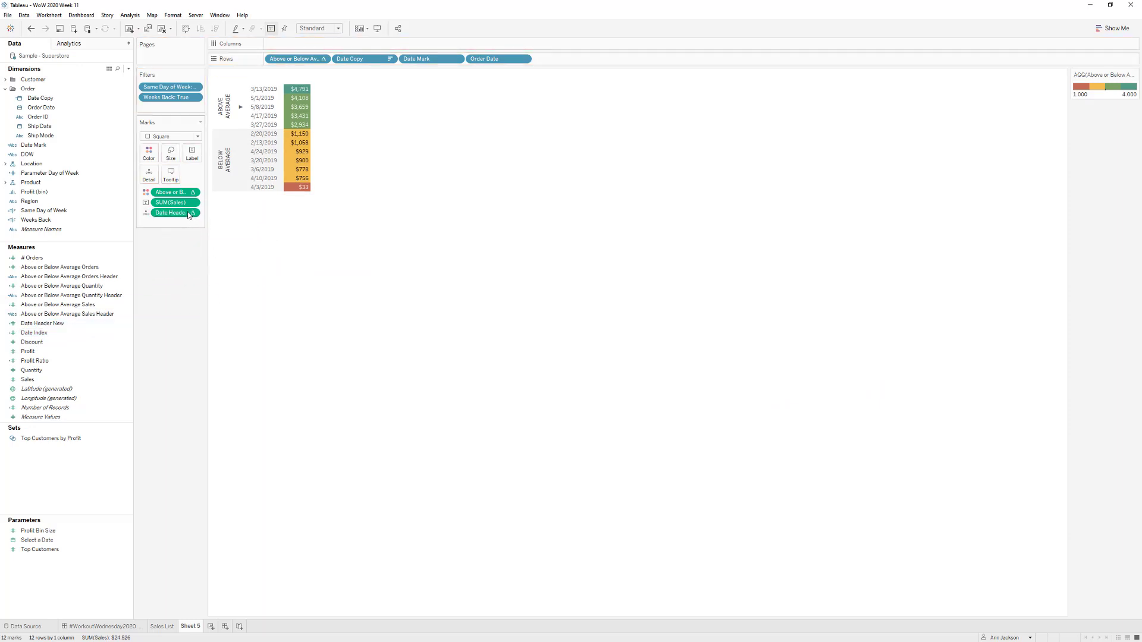
double_click(291, 78)
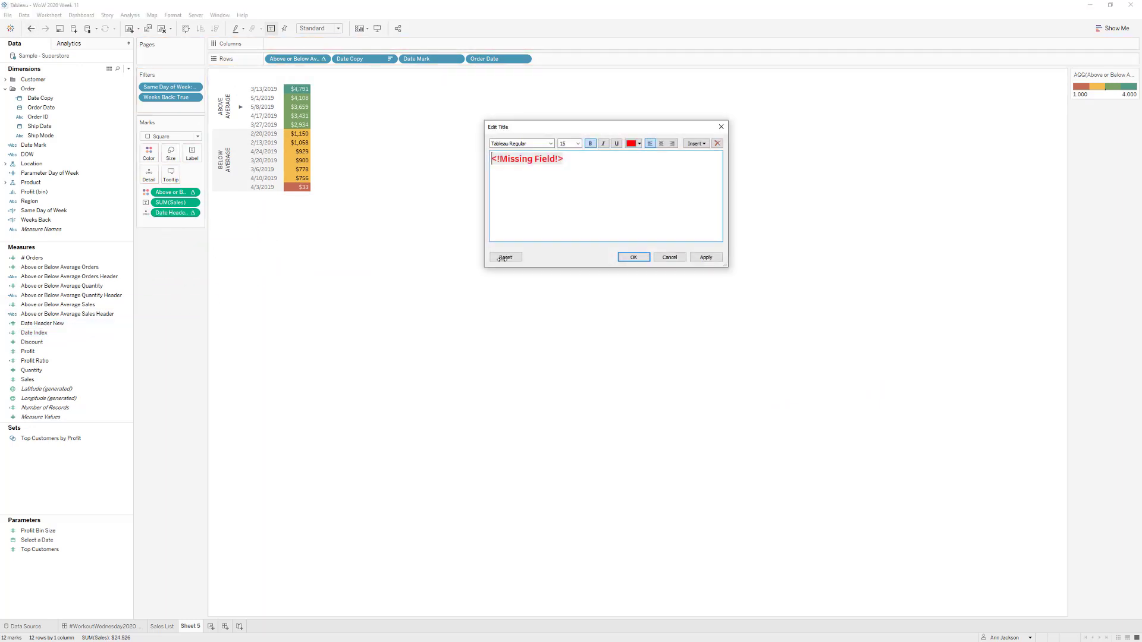
left_click(697, 144)
left_click(730, 334)
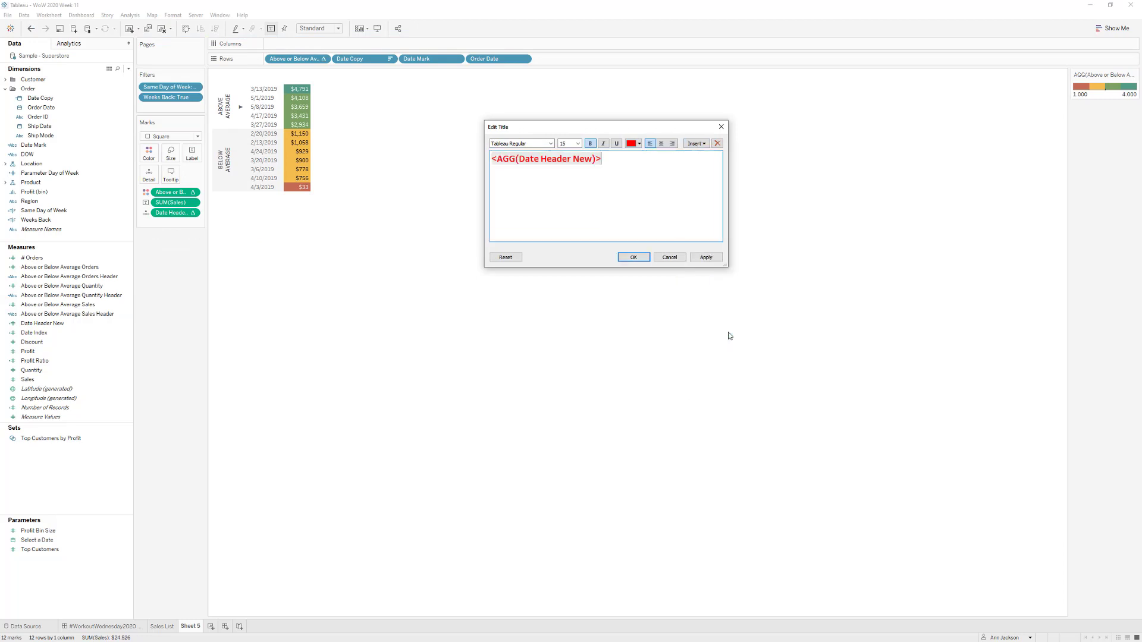
left_click(705, 258)
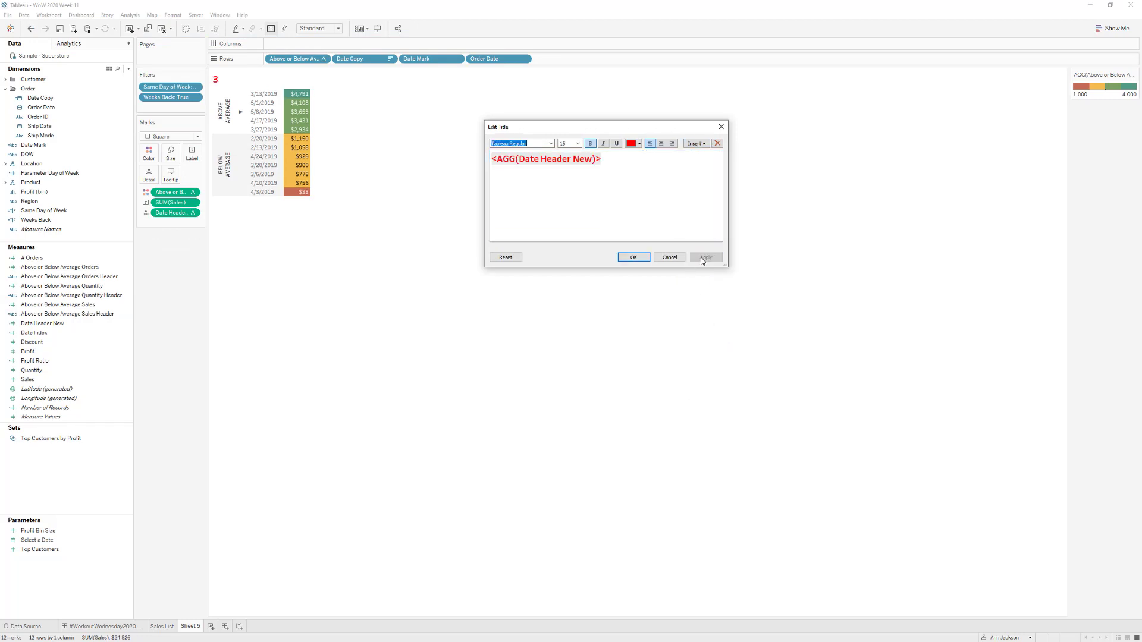
left_click(634, 258)
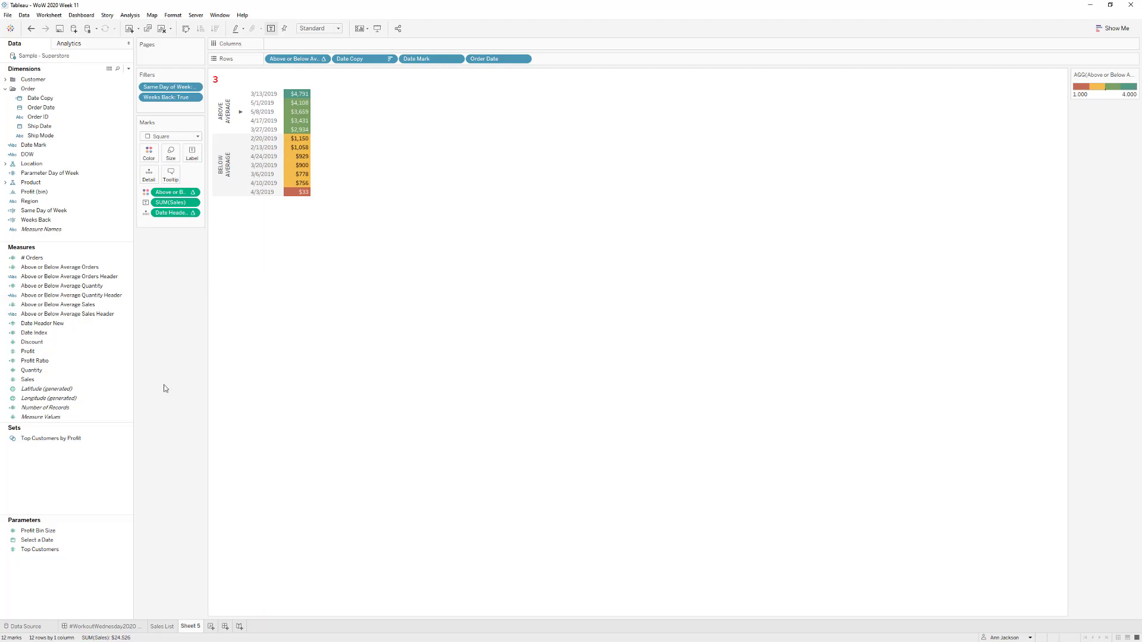
Step: Switch to the #WorkoutWednesday2020 dashboard, select the vertical container around the orders list and open its inner padding settings
left_click(134, 628)
left_click(326, 392)
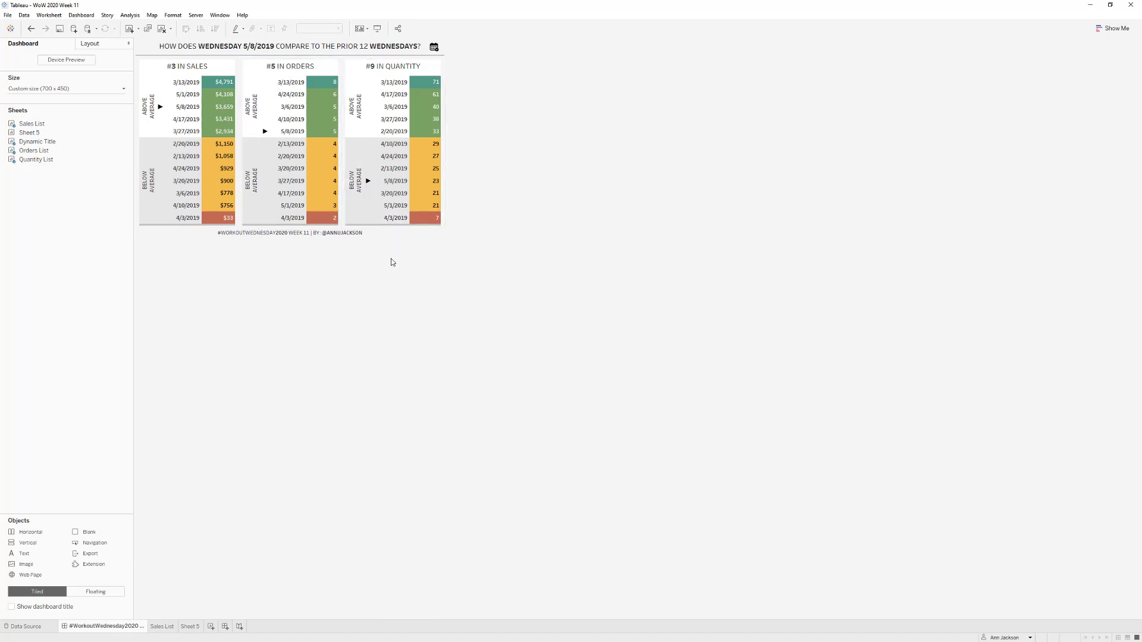
left_click(254, 71)
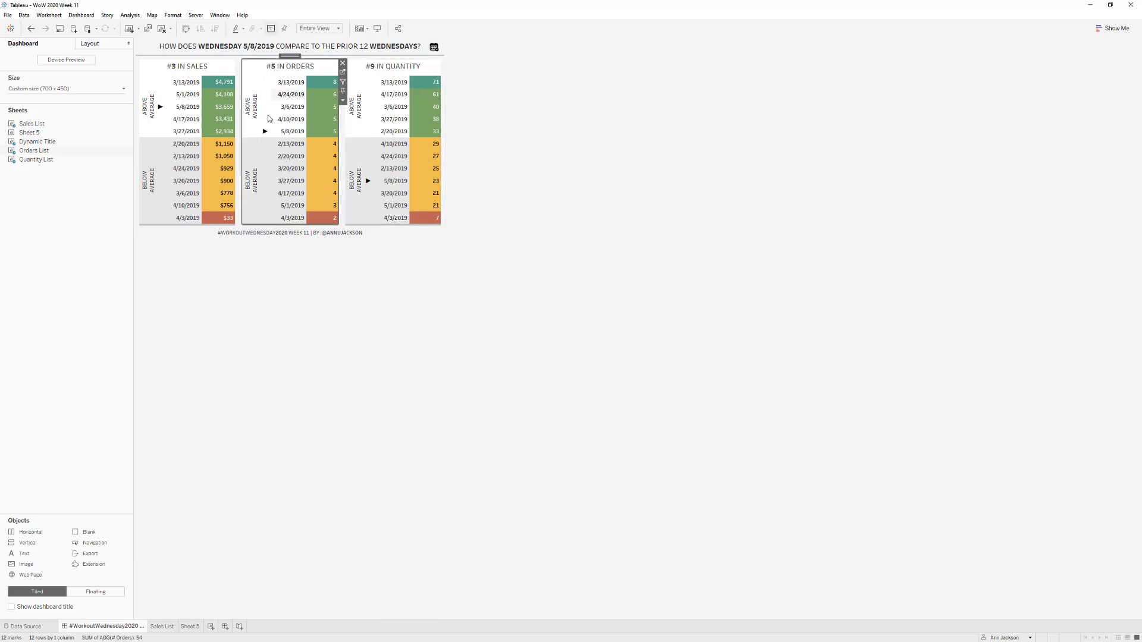
left_click(283, 286)
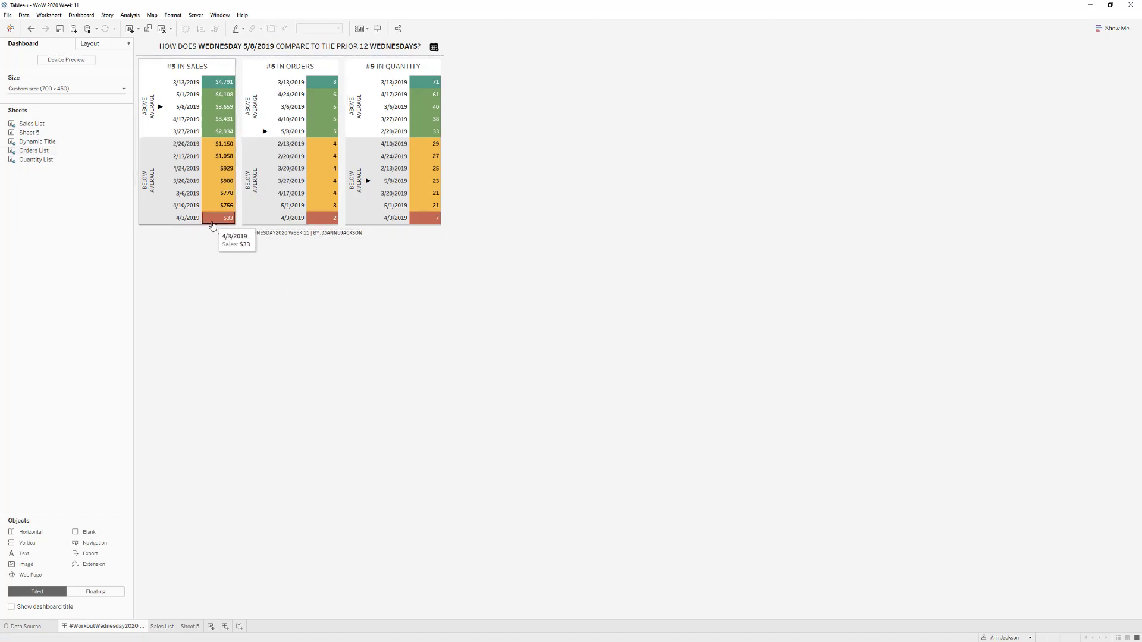
left_click(317, 68)
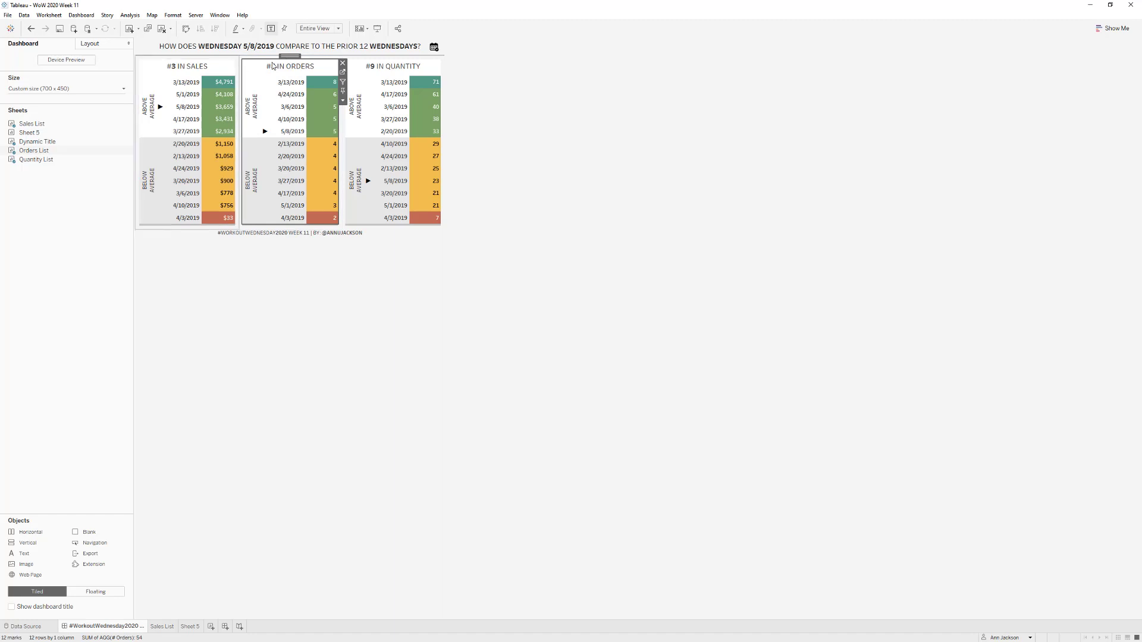
double_click(293, 56)
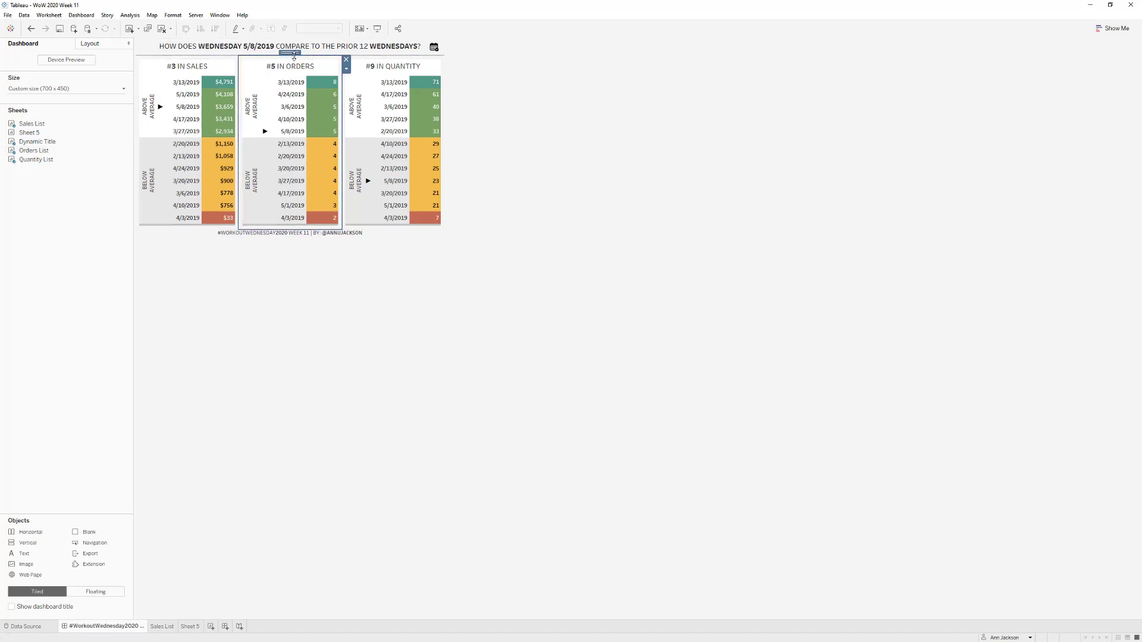
left_click(111, 49)
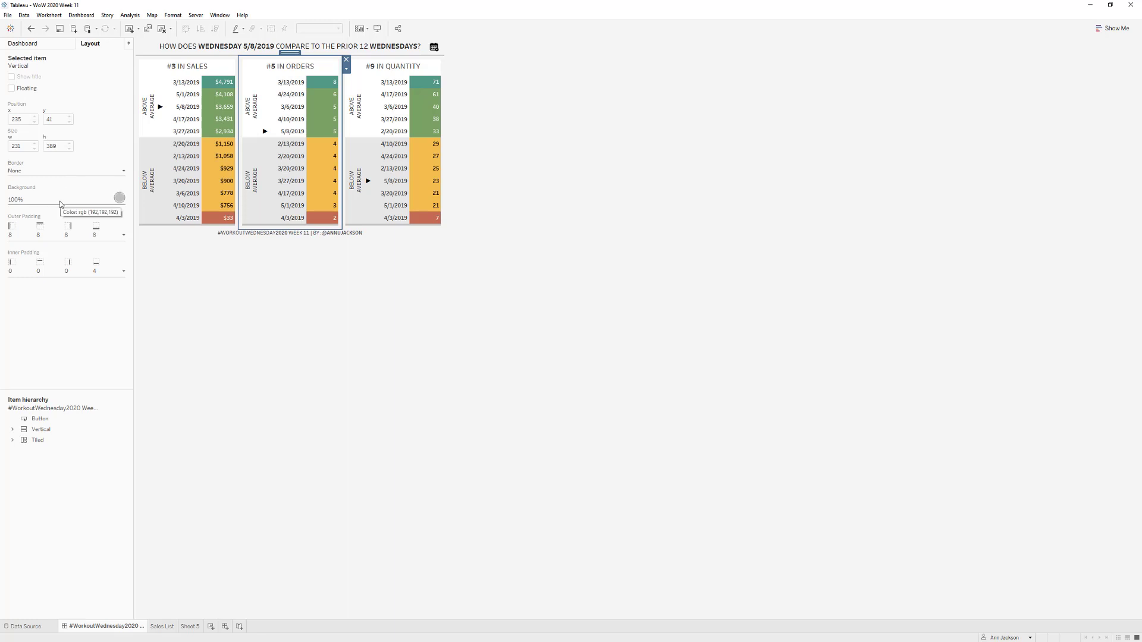
left_click(87, 275)
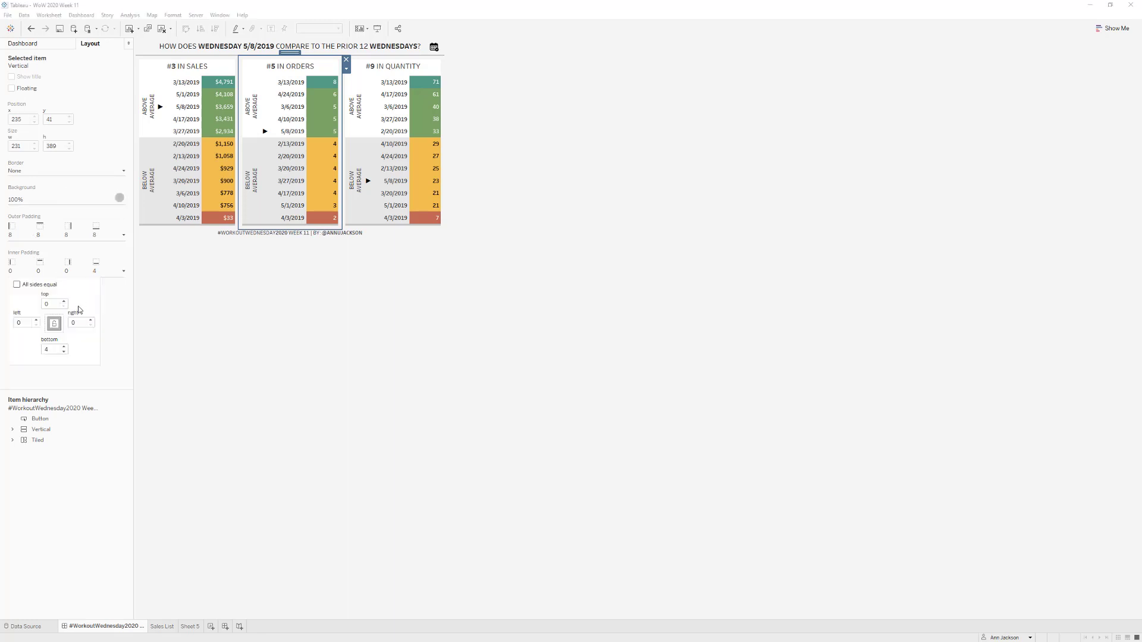
Step: Try bottom inner padding of 11 and 18 on the orders list's container
left_click(63, 352)
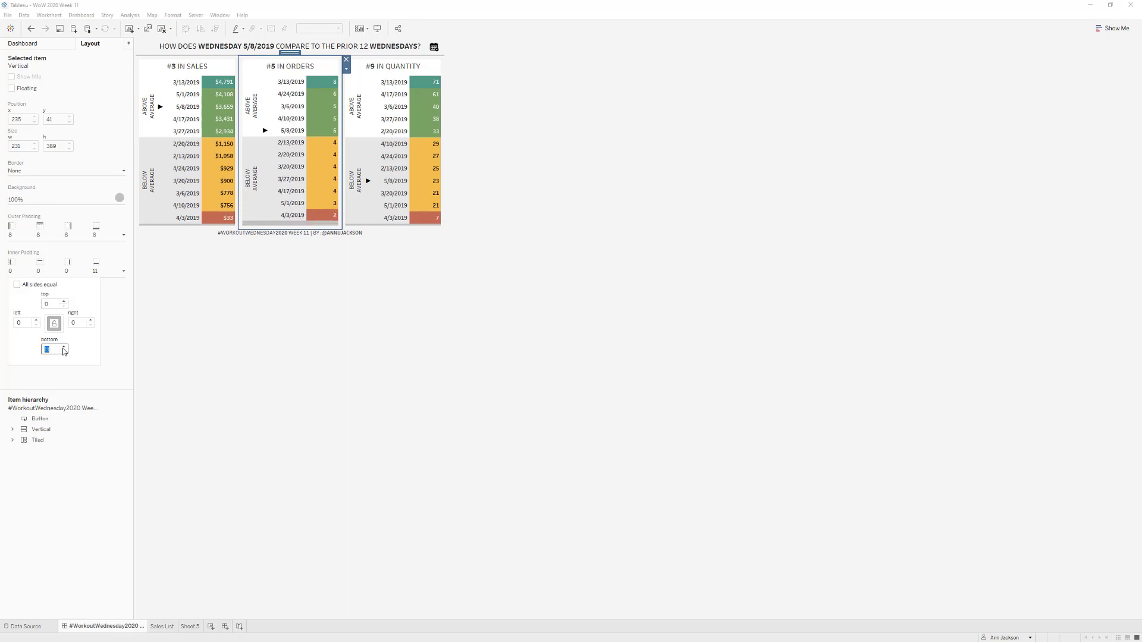
left_click(63, 348)
left_click(63, 348)
left_click(63, 348)
left_click(64, 348)
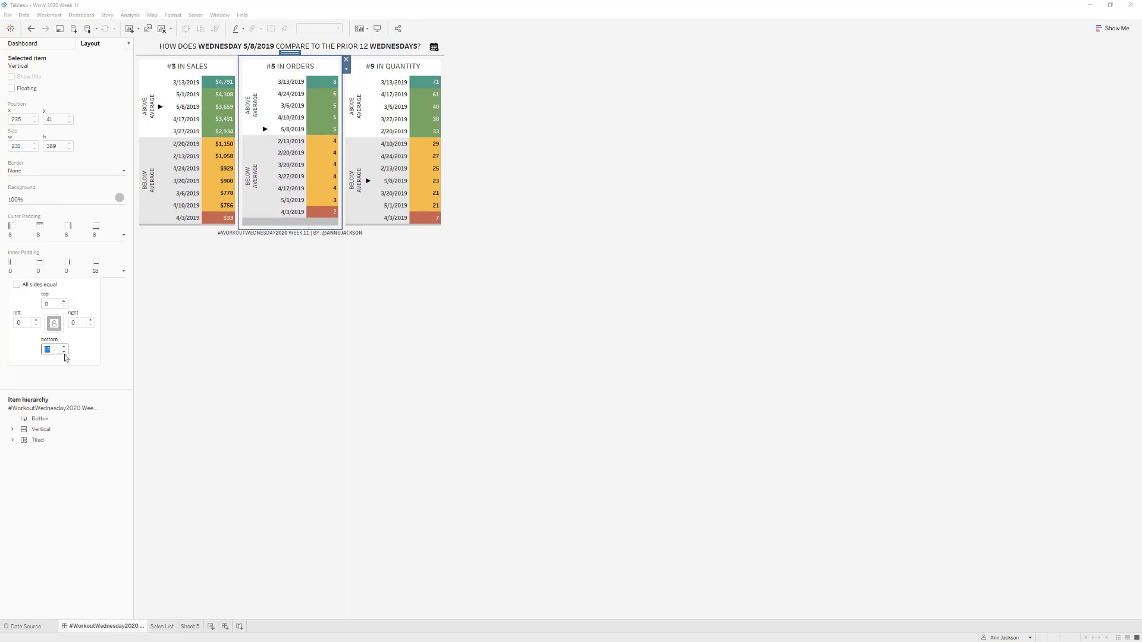
Step: Return the orders container's bottom inner padding to 4, try 0, restore 4 and deselect the container
type("4")
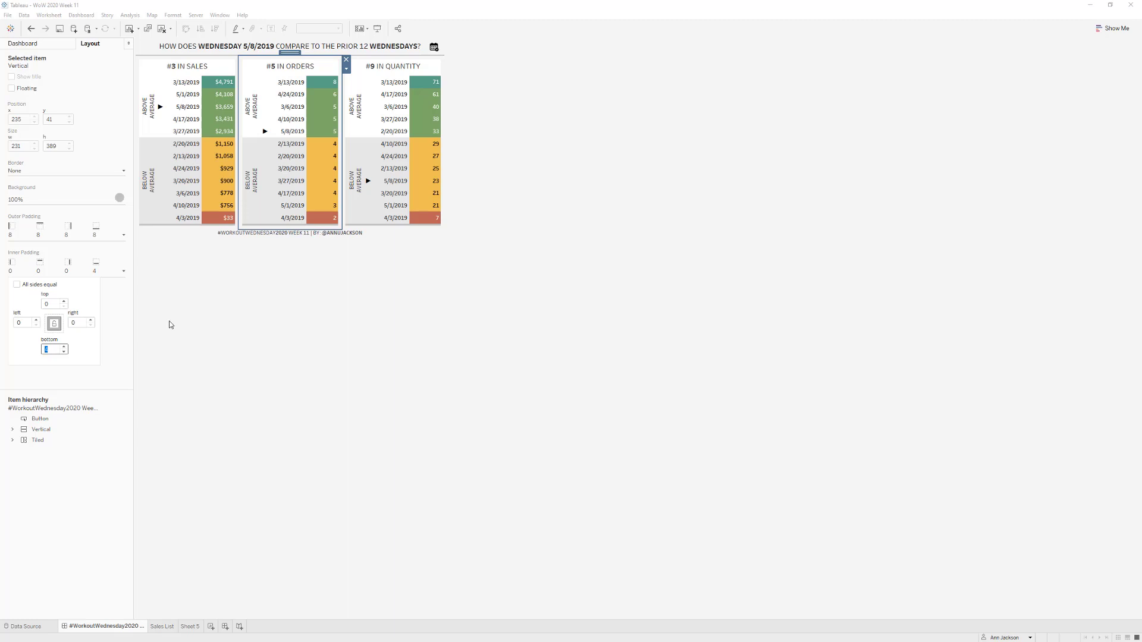
type("0")
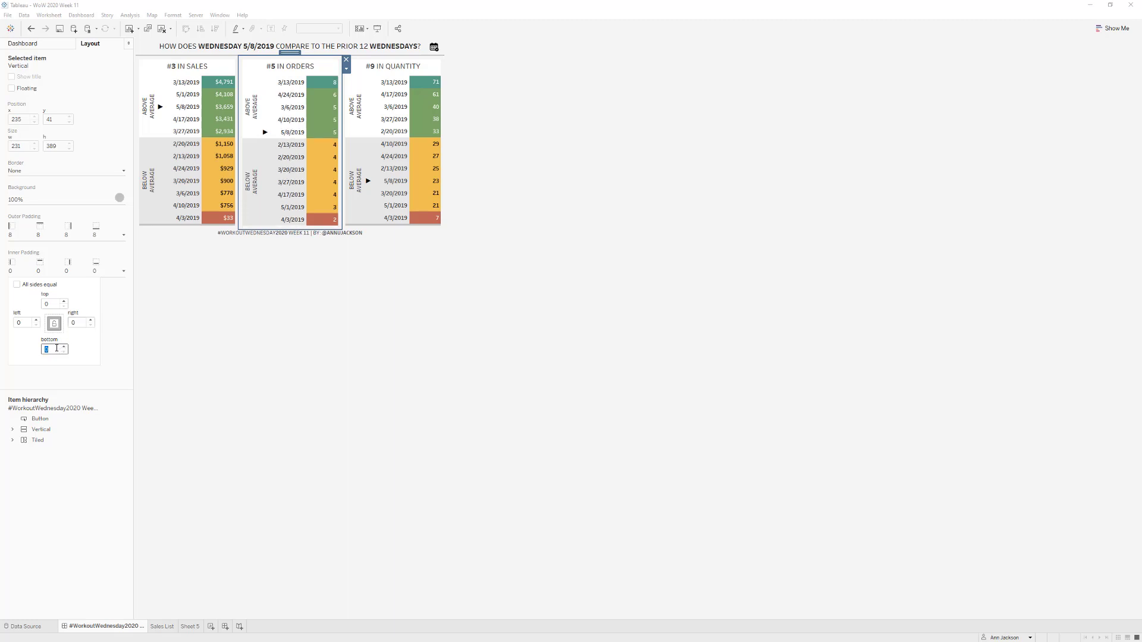
type("4")
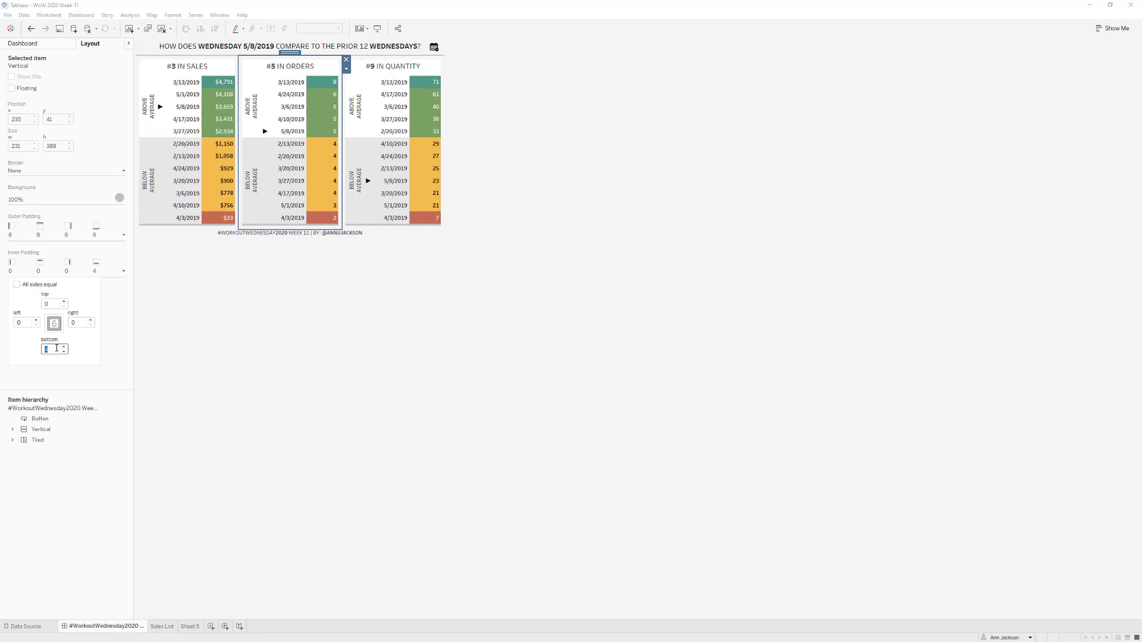
left_click(193, 321)
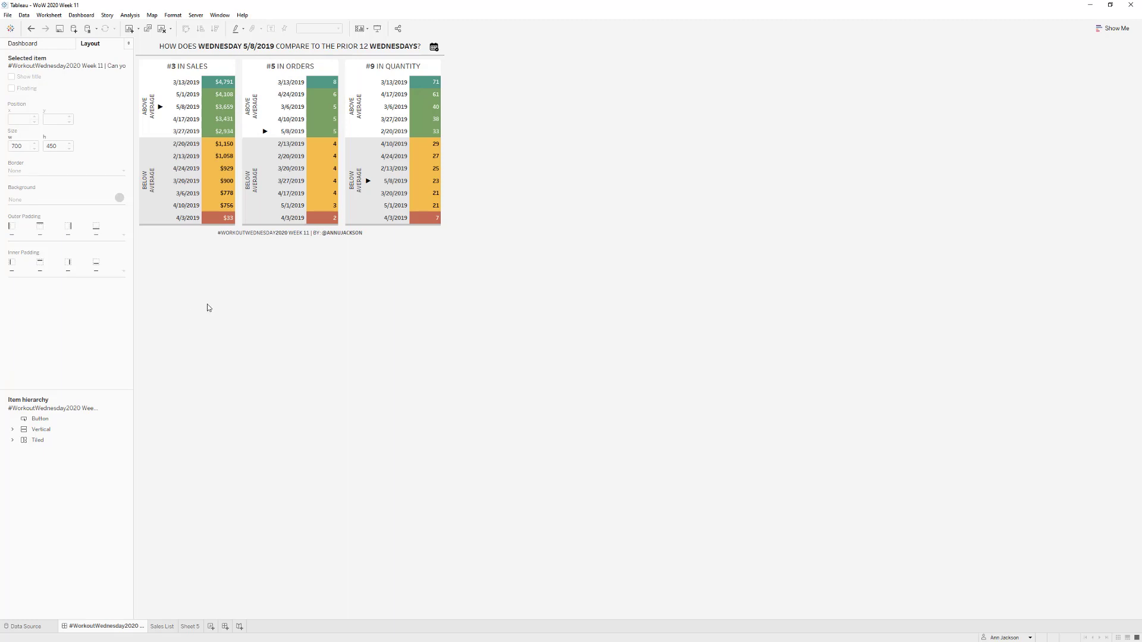
Step: Select the calendar button beside the dashboard title to view its layout settings and deselect it
left_click(435, 48)
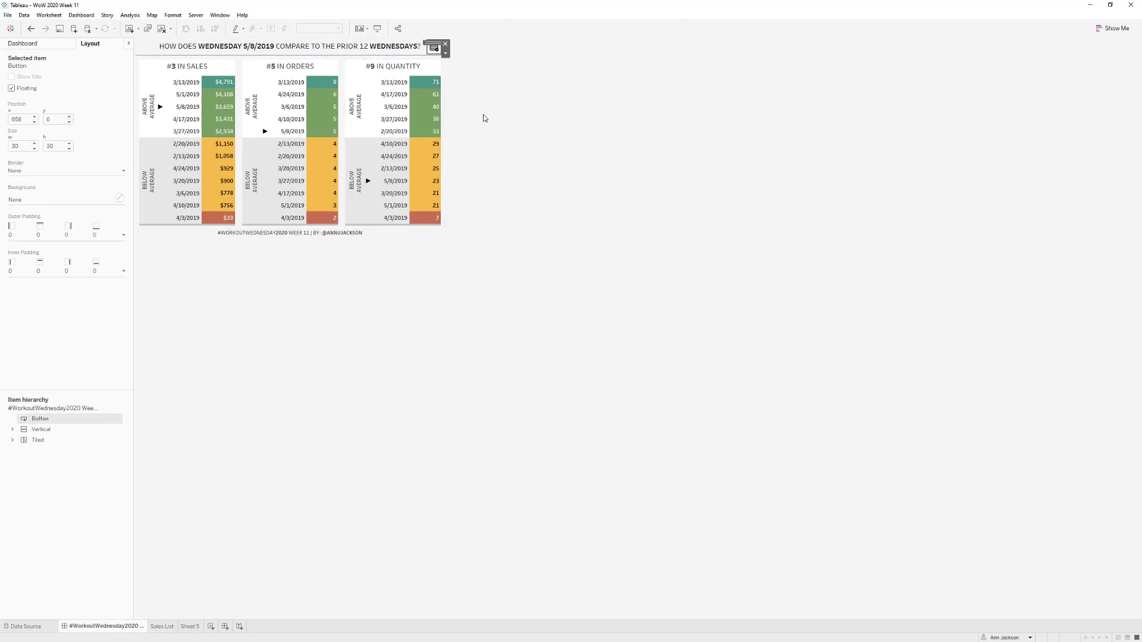
left_click(404, 94)
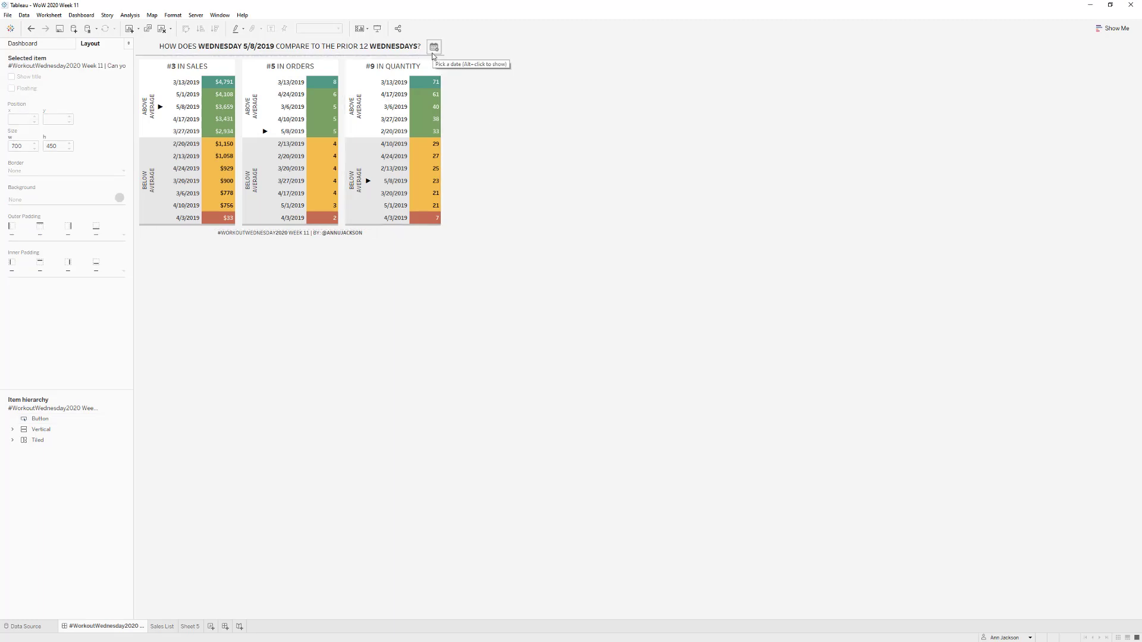